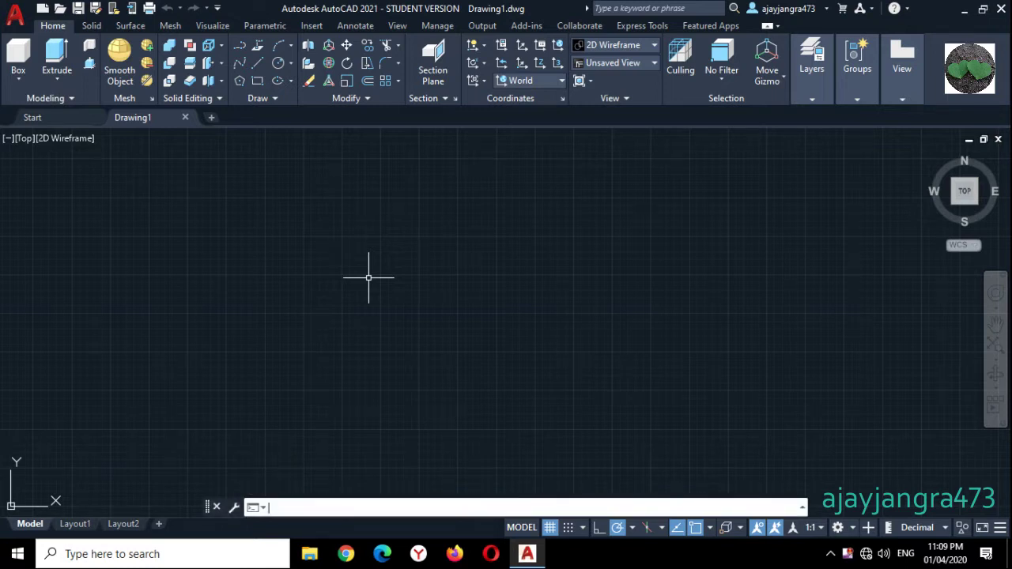
Set the drawing units' decimal length precision to three decimal places (0.000)
text(UN)
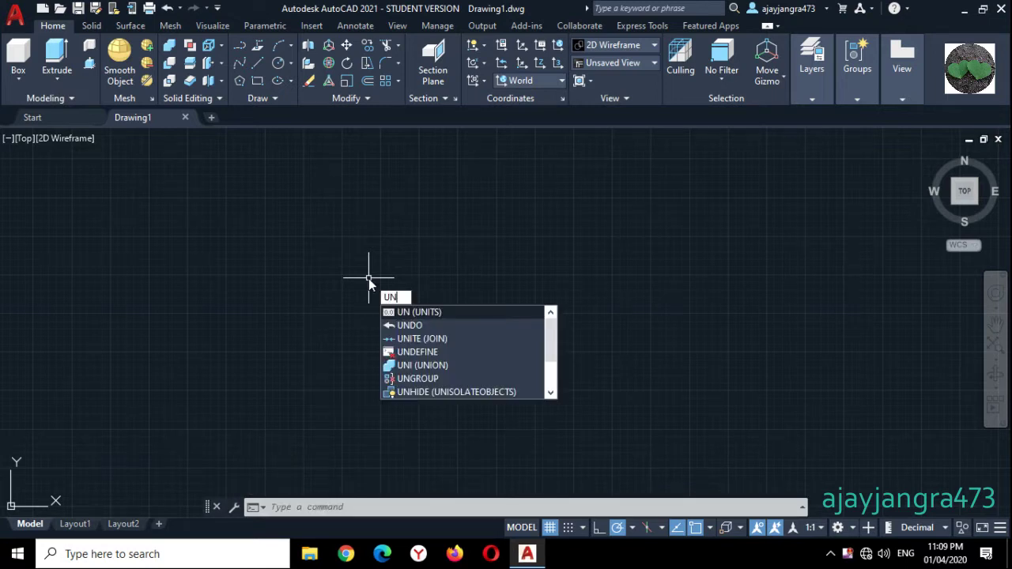
key(Return)
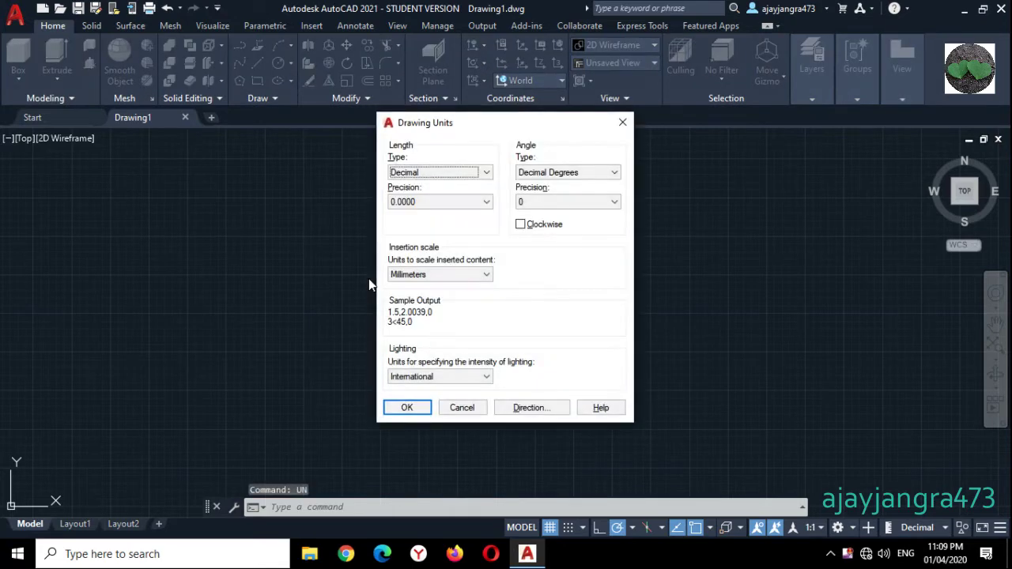
click(428, 206)
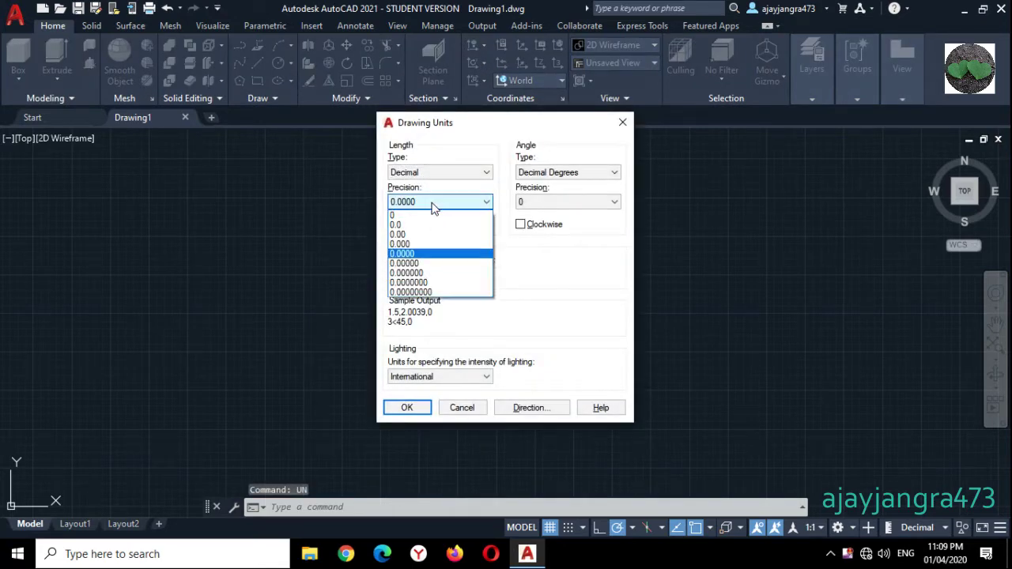
click(433, 245)
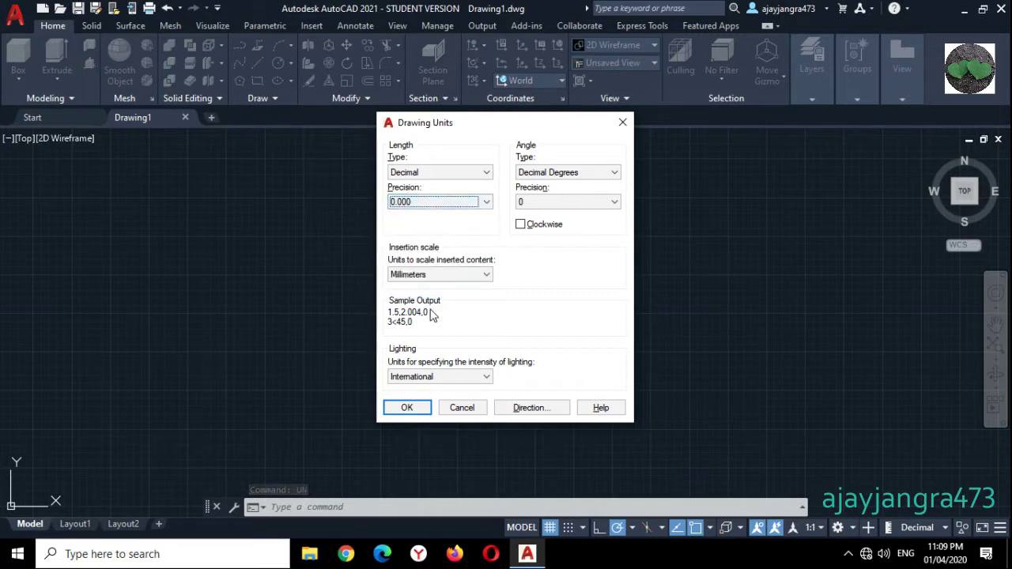
click(406, 408)
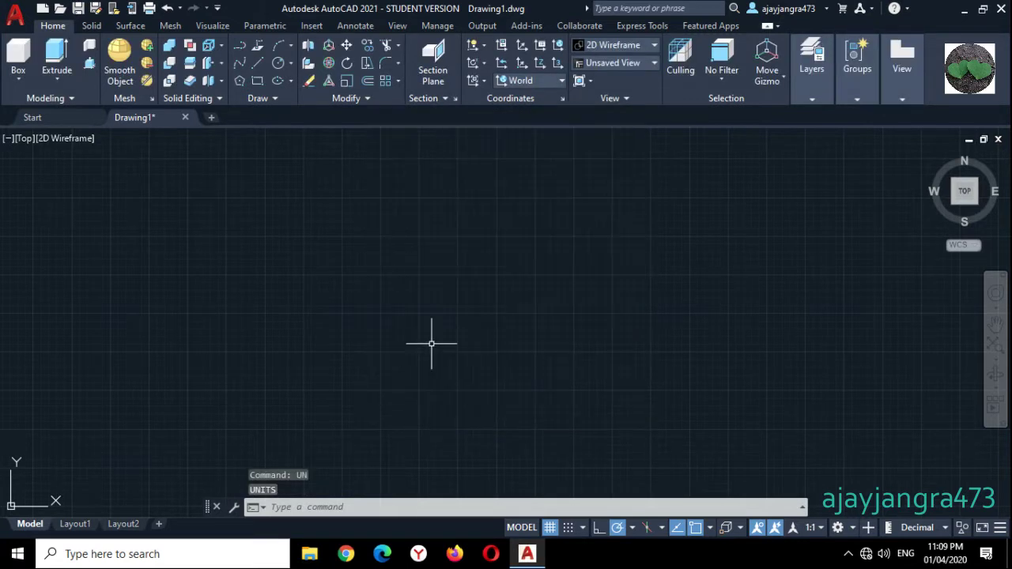
Set the model space limits to the default corners 0,0 and 420,297, and zoom to show all
text(LIMITS)
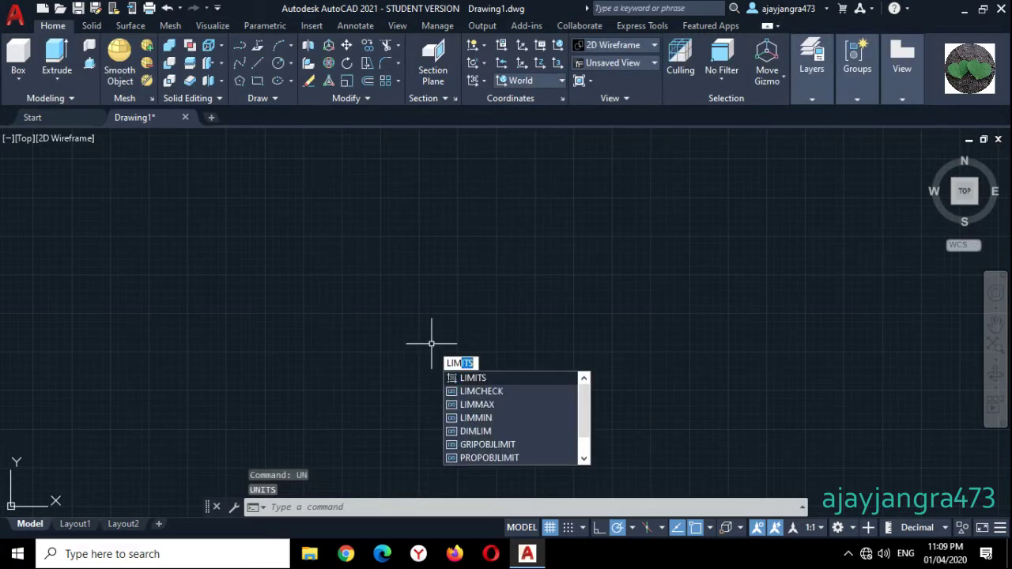
key(Return)
key(Return)
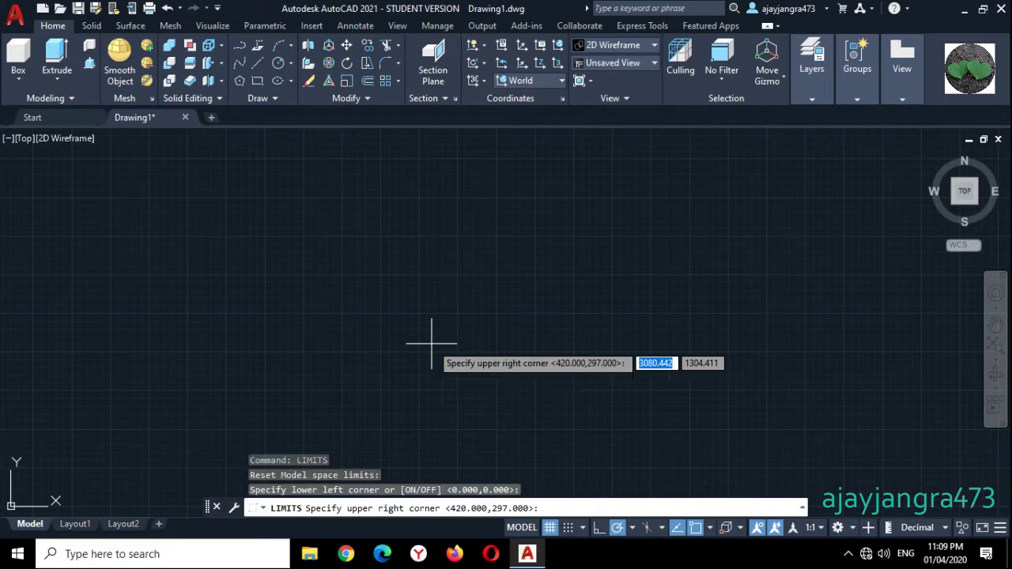
key(Return)
text(z)
key(Return)
text(a)
key(Return)
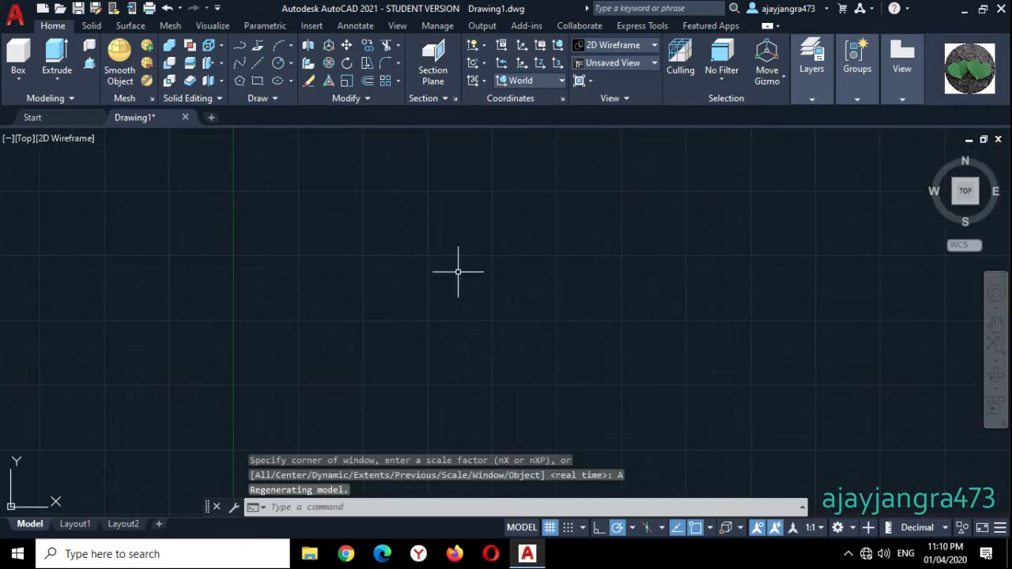
Draw a circle of diameter 96 mm in the middle of the drawing area
middle_drag(492, 293, 386, 282)
mouse_move(506, 294)
middle_down()
mouse_move(434, 301)
mouse_move(399, 293)
middle_up()
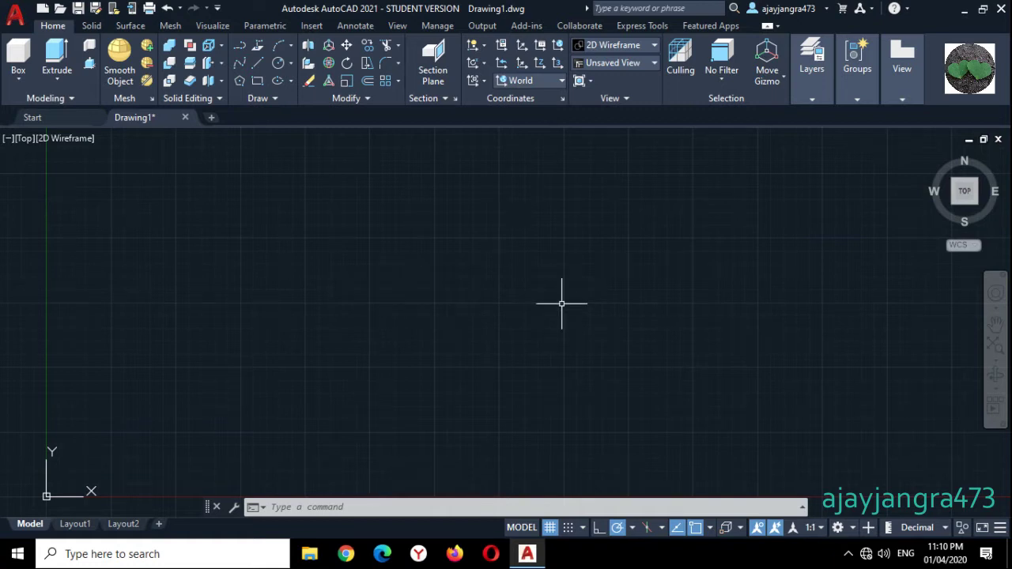
text(c)
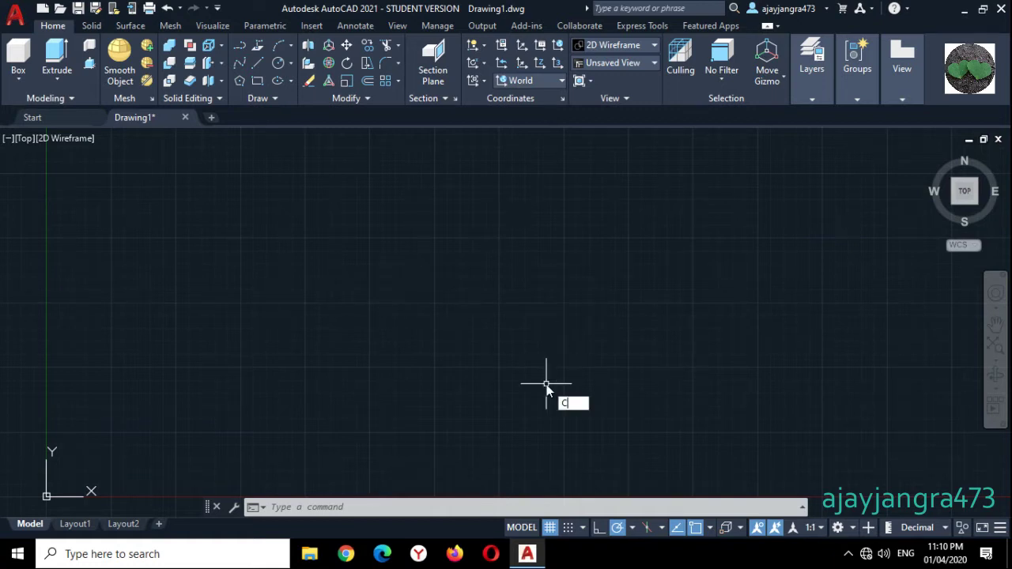
key(Return)
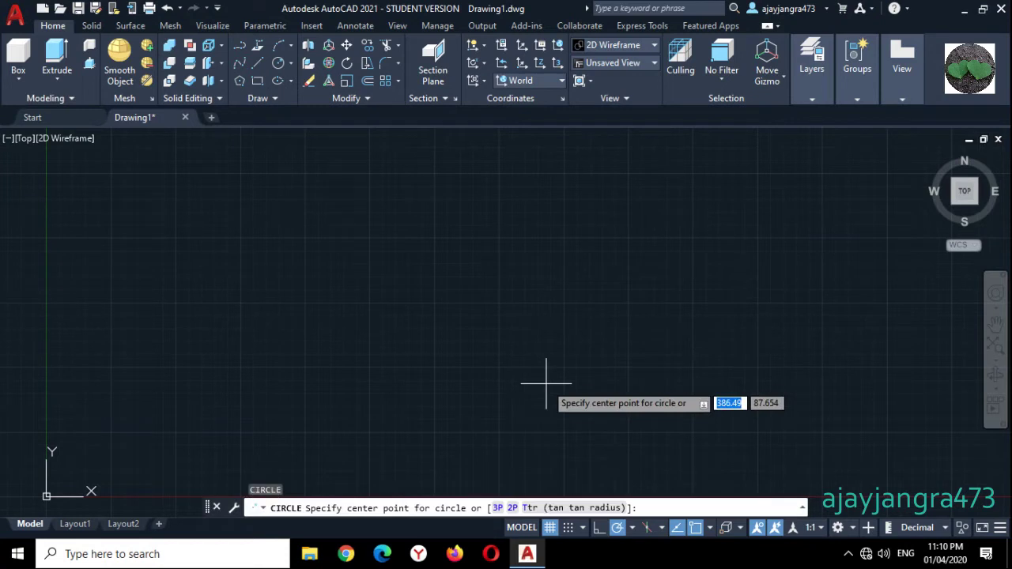
click(499, 300)
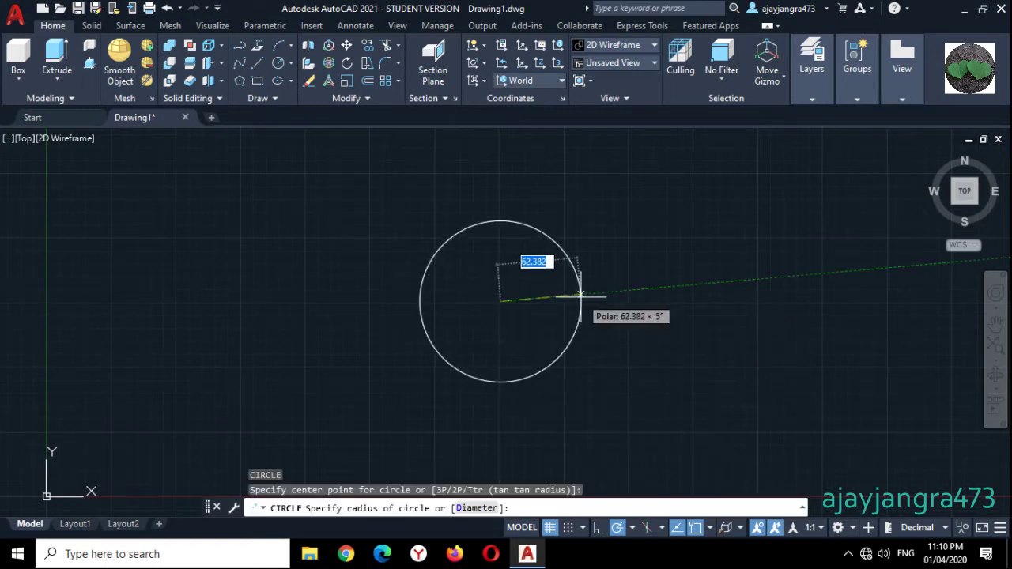
text(D)
key(Return)
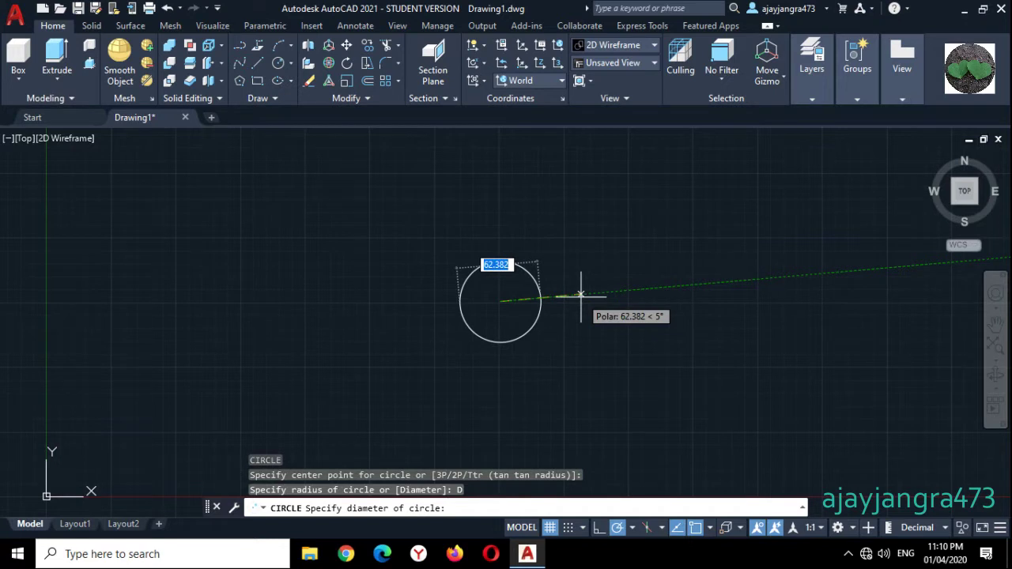
text(96)
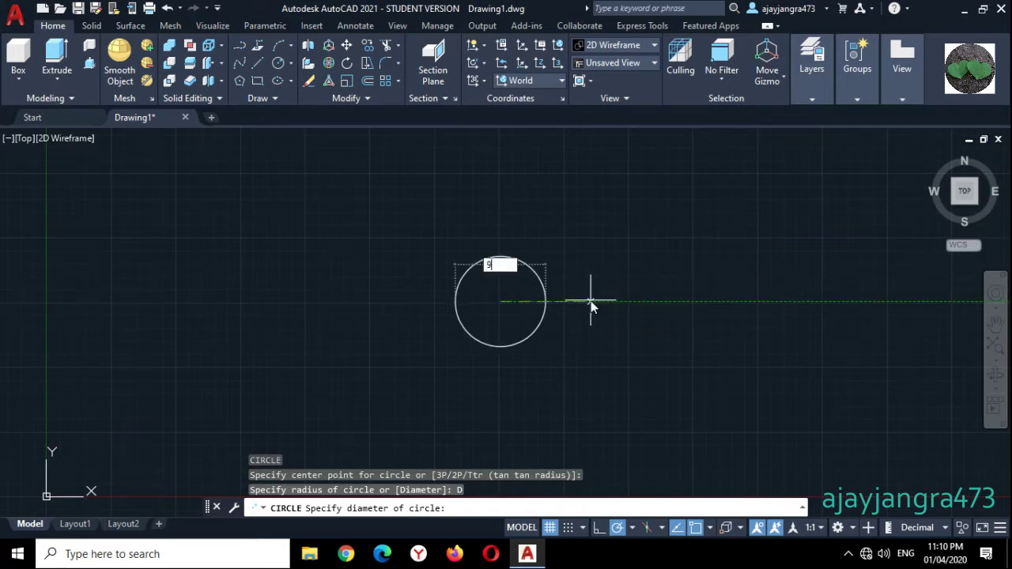
key(Return)
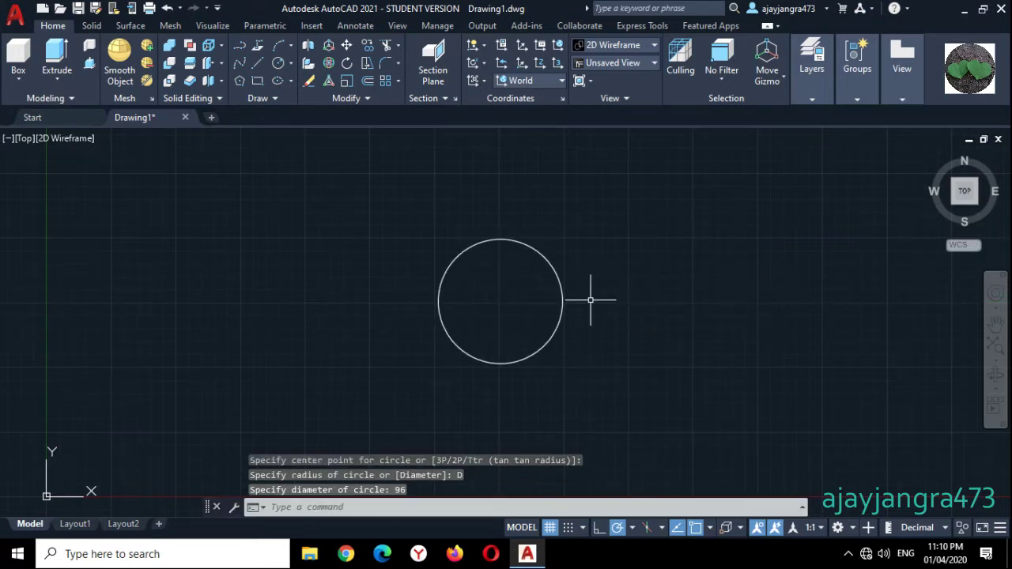
Draw a circle of diameter 100 mm concentric with the 96 mm circle
key(Return)
click(500, 301)
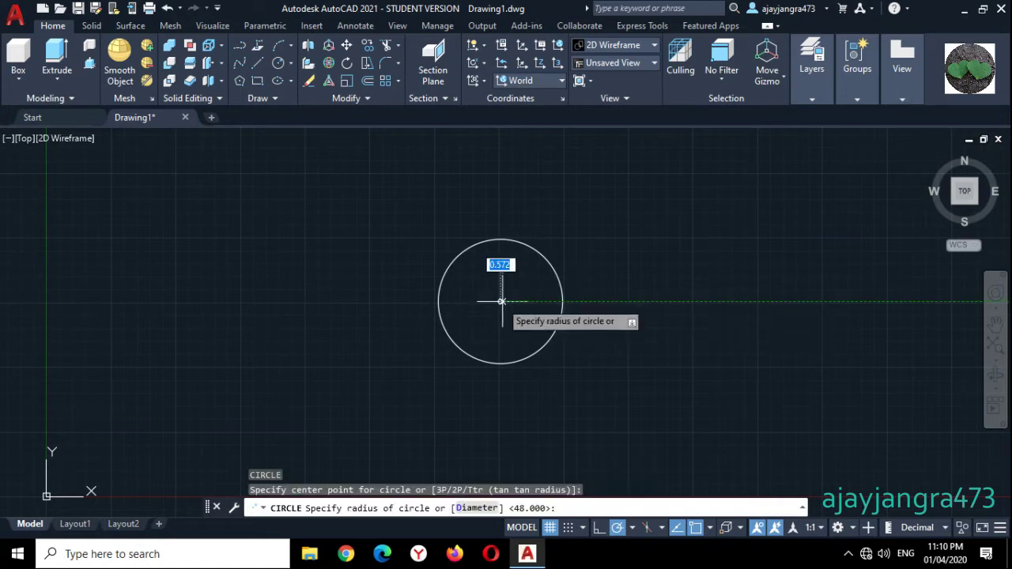
text(D)
key(Return)
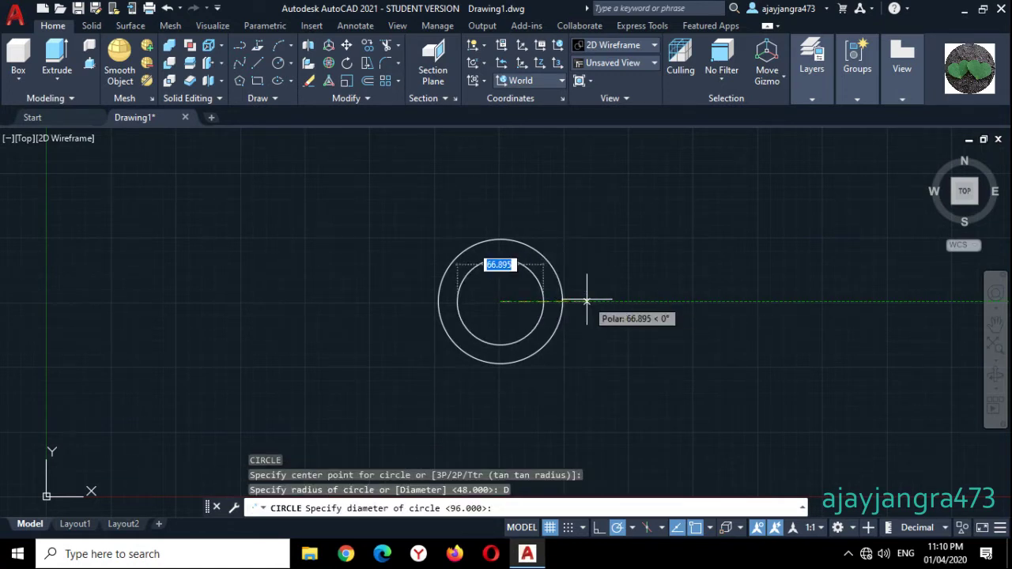
text(100)
key(Return)
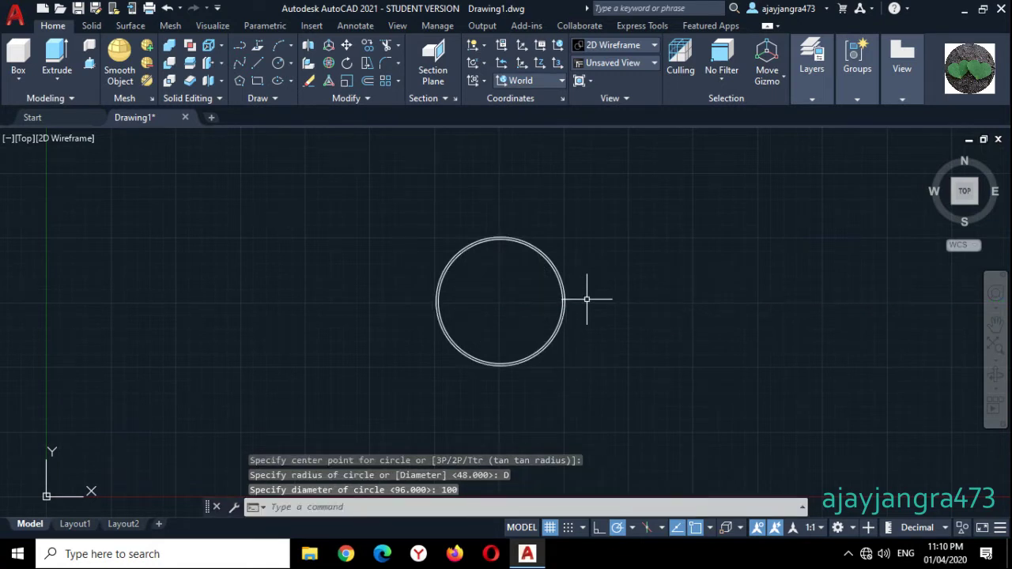
Draw a third concentric circle of diameter 91.372 mm from the same centre point
key(Return)
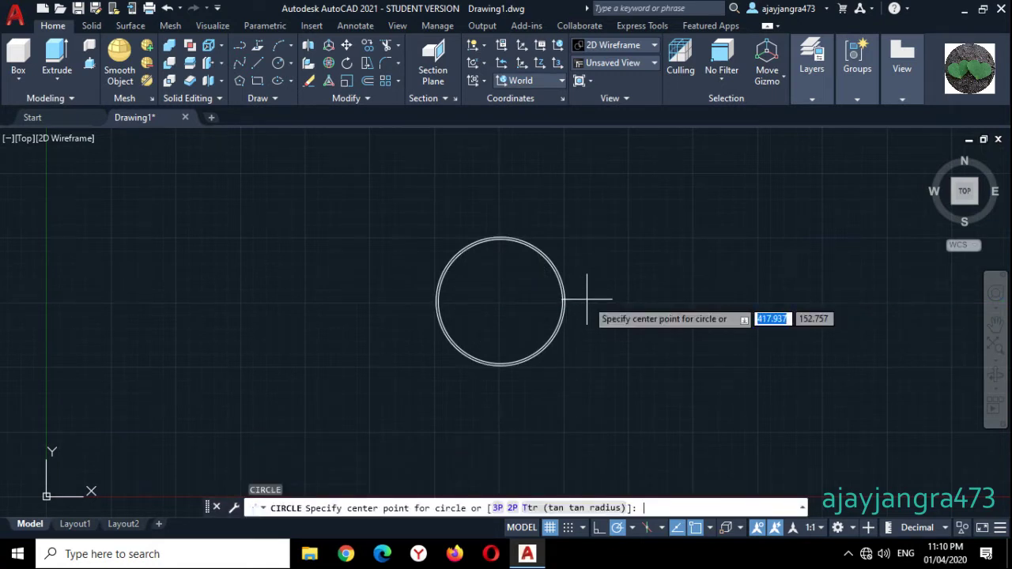
click(500, 301)
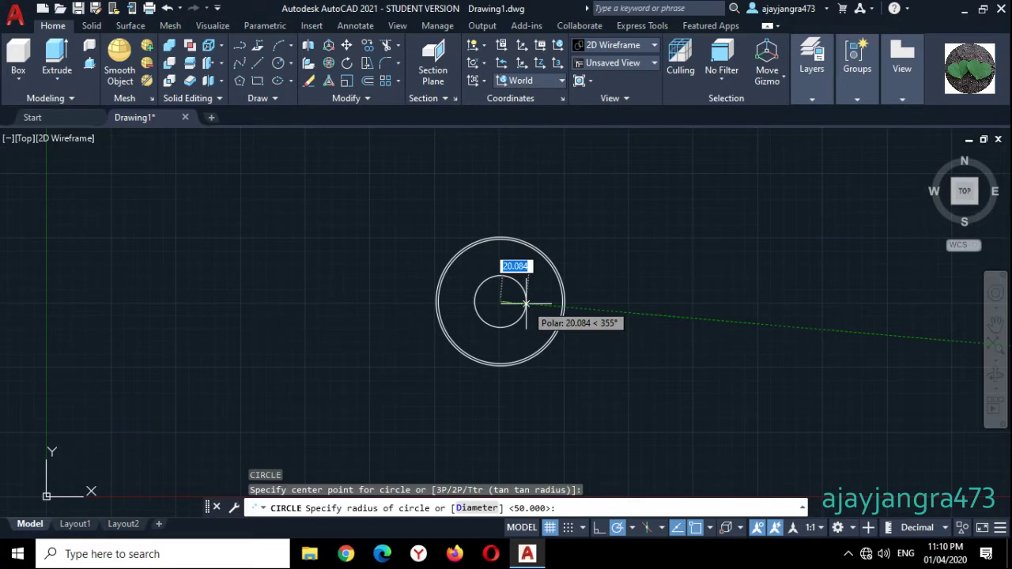
text(D)
key(Return)
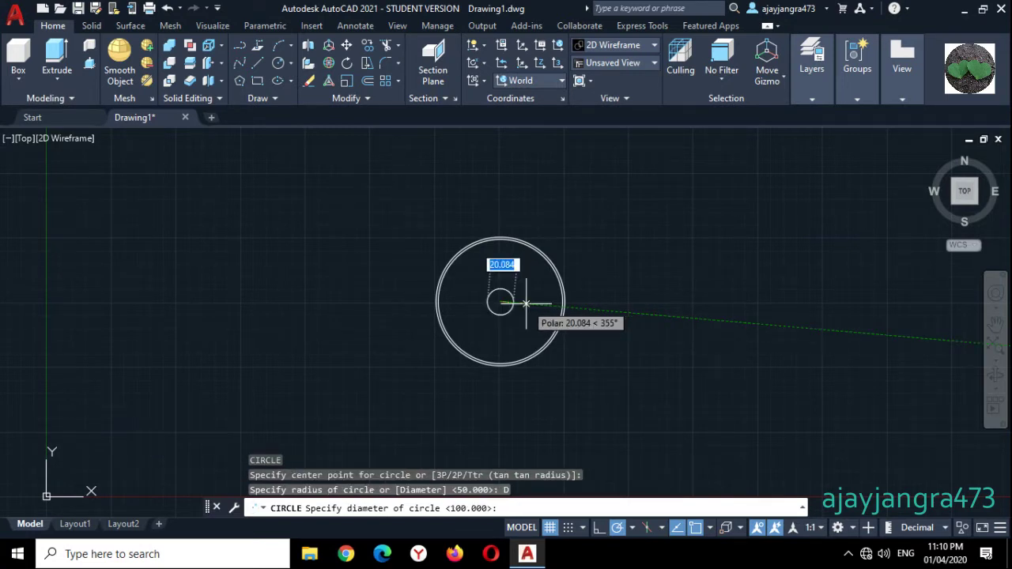
text(91.372)
key(Return)
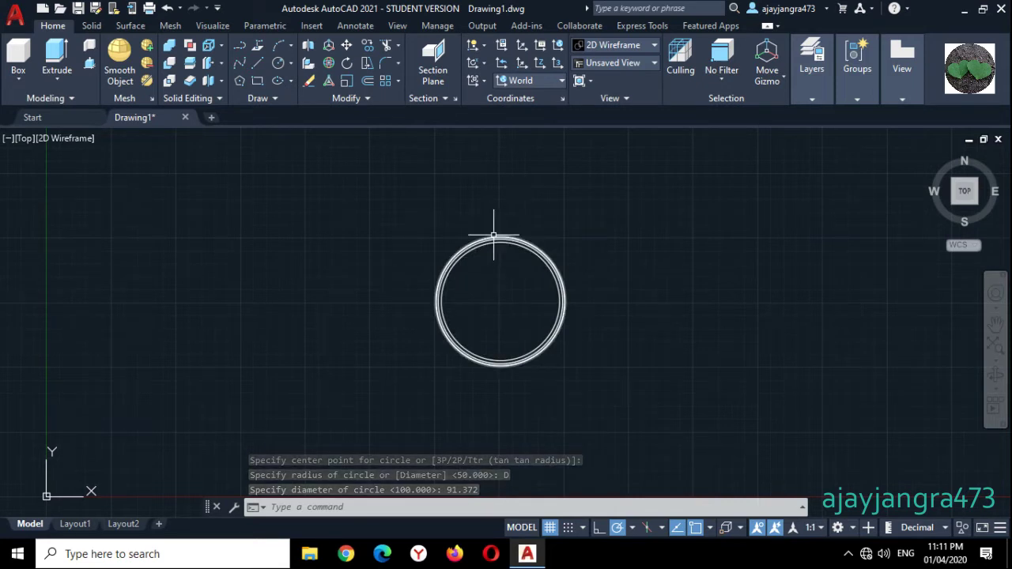
Draw a 30 mm vertical line in the empty space beside the upper right of the circles
scroll(497, 233, up, 8)
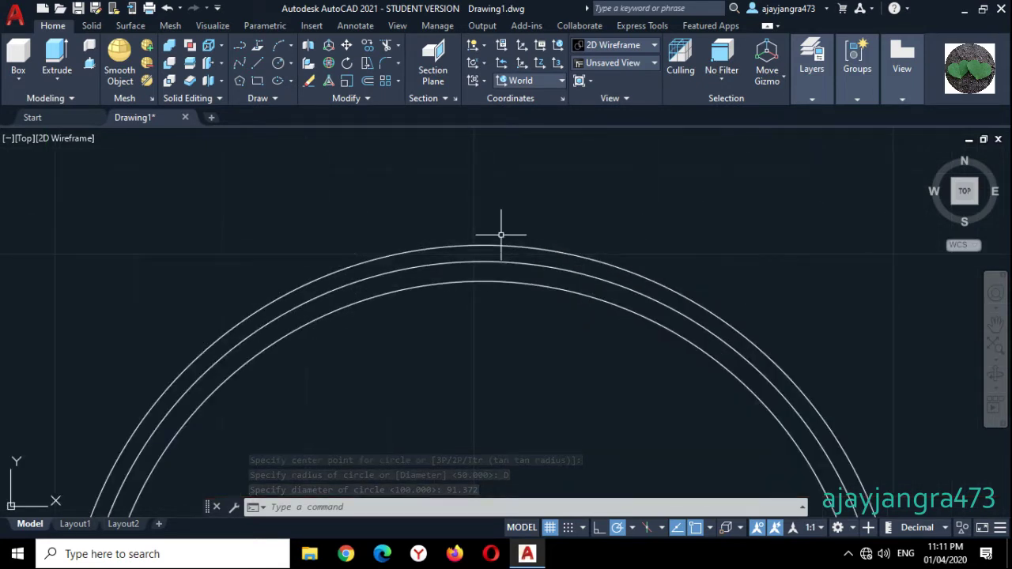
click(254, 63)
scroll(440, 360, down, 5)
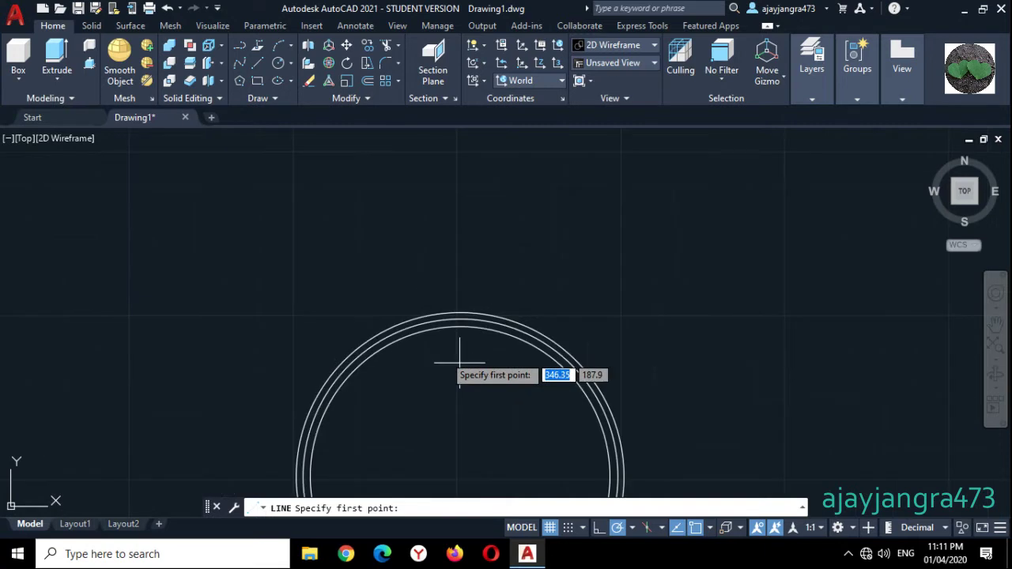
click(627, 367)
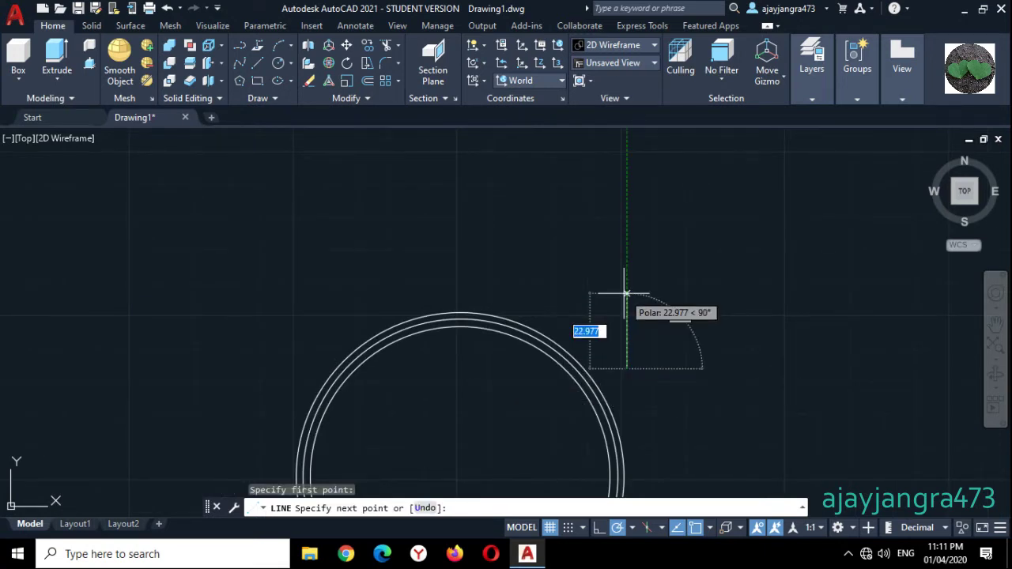
text(30)
key(Return)
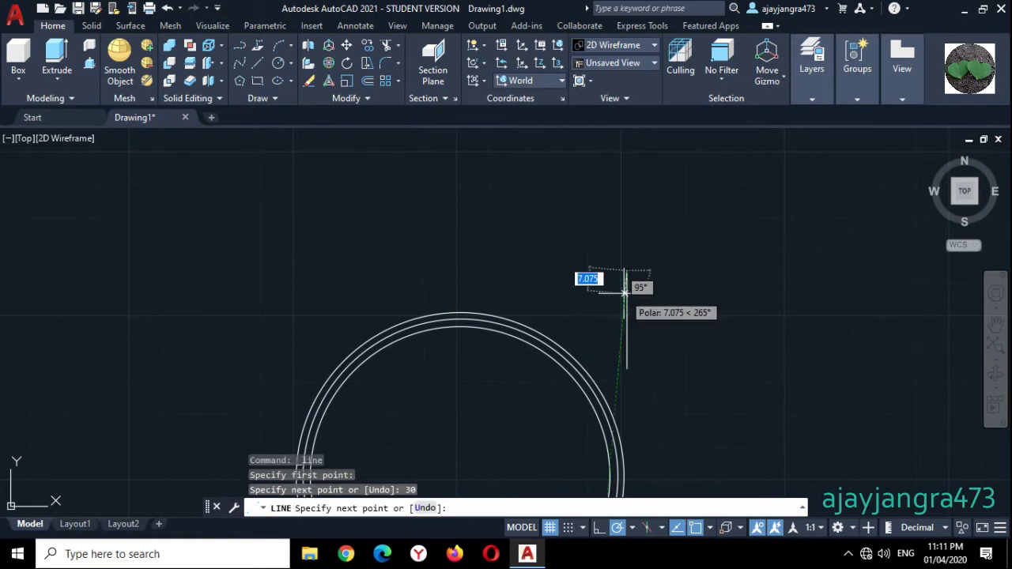
key(Escape)
Move the vertical line by its midpoint onto the top quadrant of the 96 mm circle
click(700, 324)
click(609, 210)
text(m)
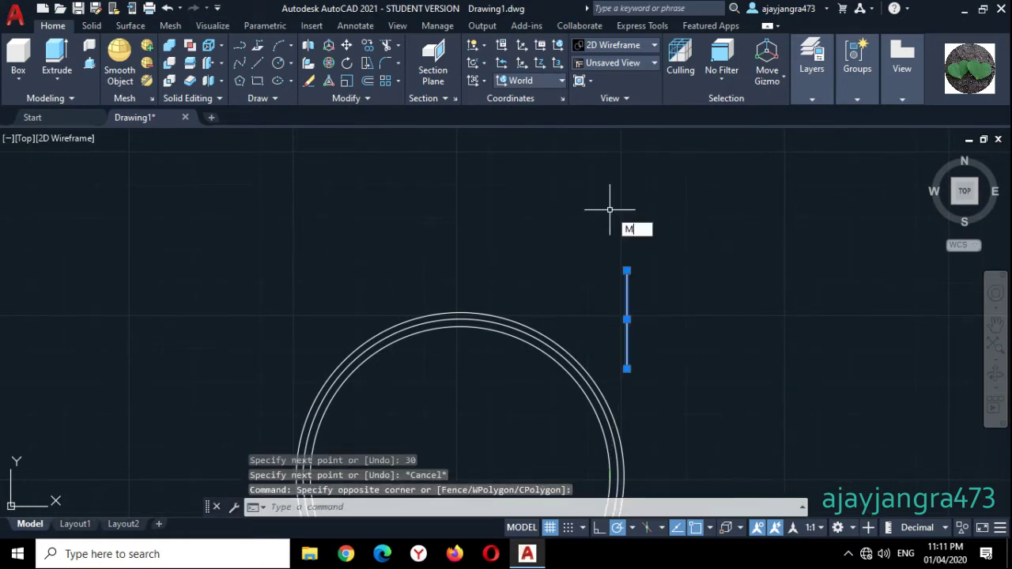
key(Return)
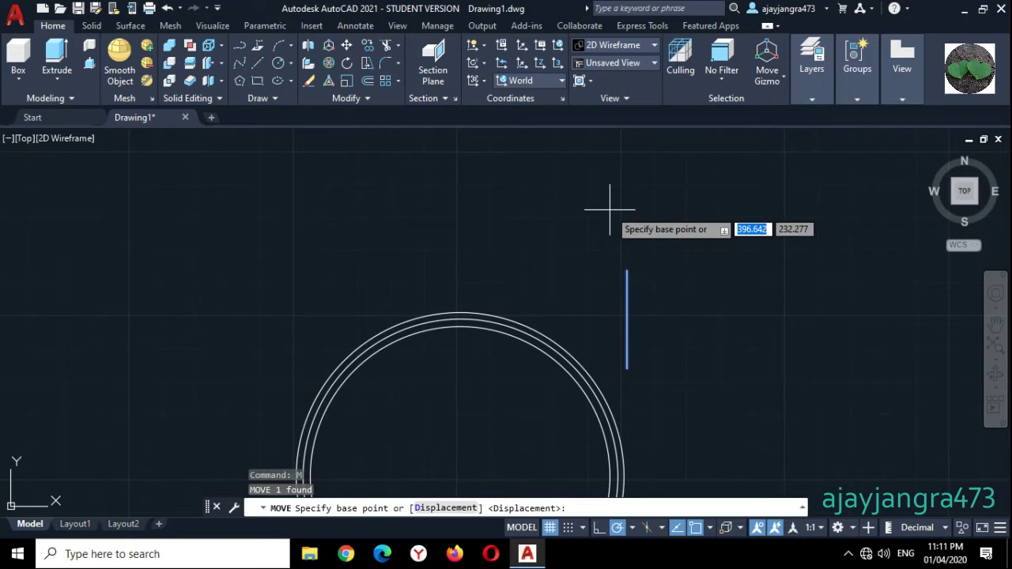
click(626, 319)
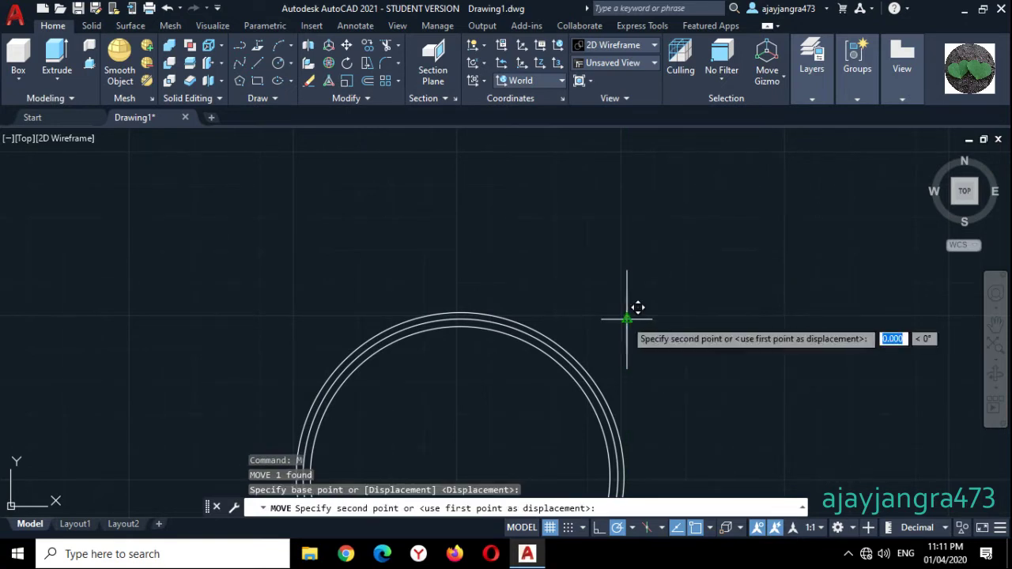
scroll(456, 300, up, 3)
scroll(456, 300, up, 1)
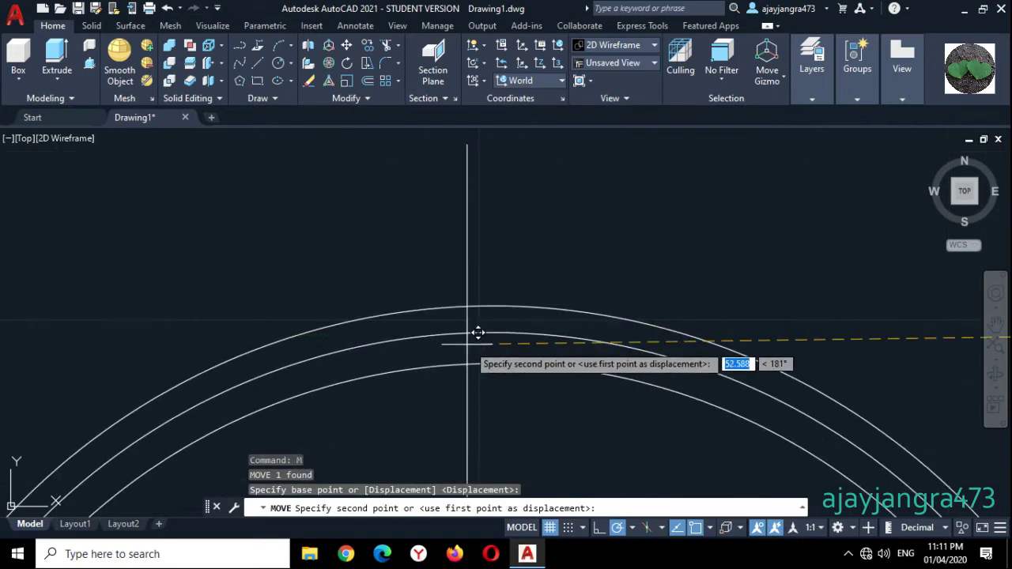
click(503, 320)
Draw a 100 mm horizontal line to the right from the vertical line's midpoint on the 96 mm circle
scroll(474, 285, down, 4)
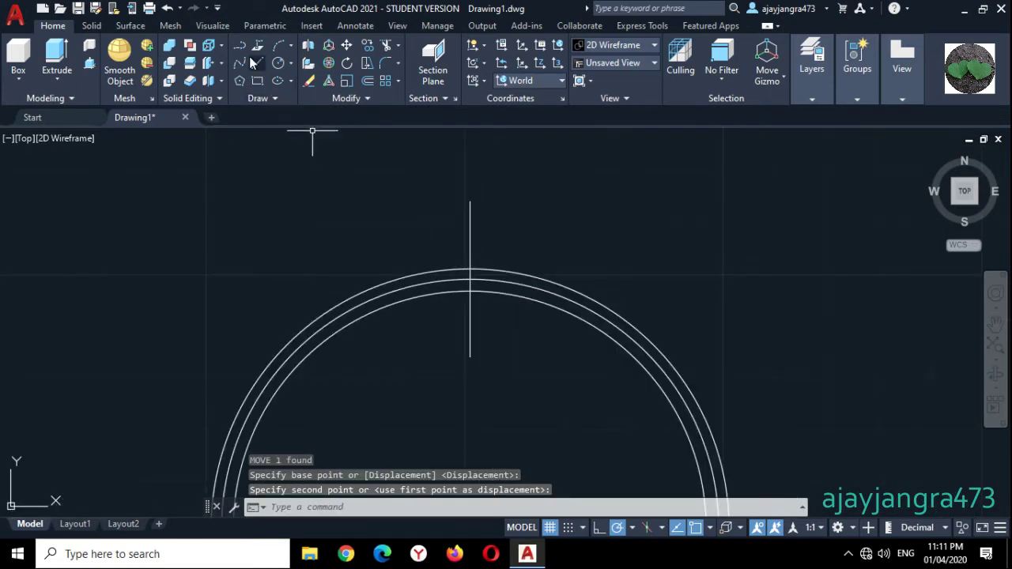
text(l)
key(Return)
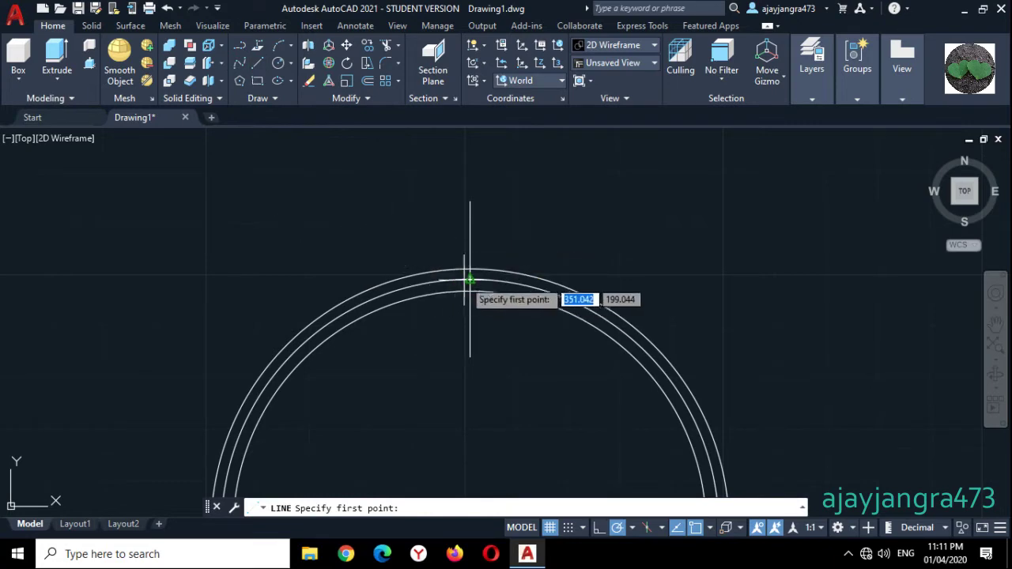
scroll(474, 286, up, 5)
click(476, 281)
scroll(476, 282, down, 5)
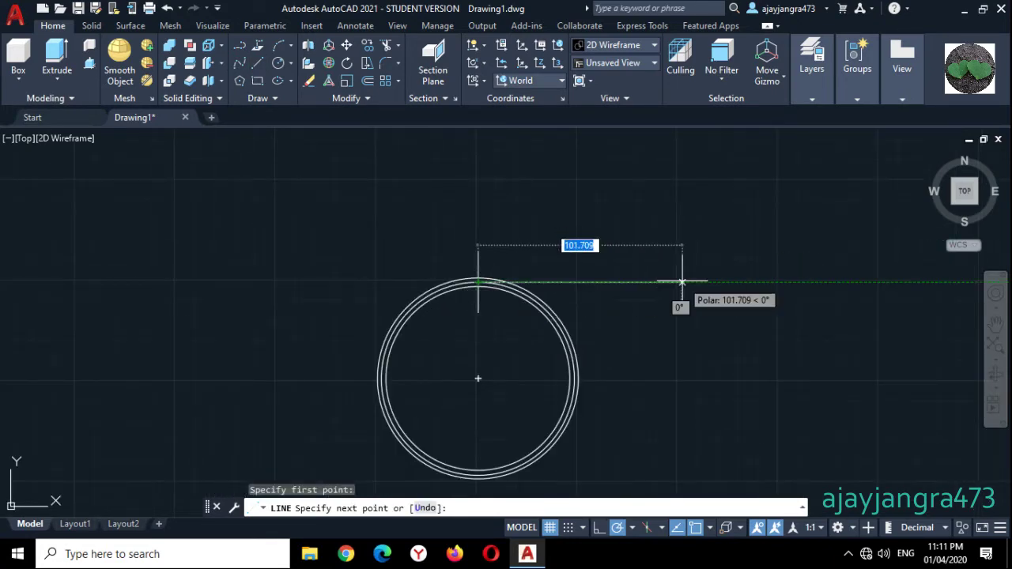
text(100)
key(Return)
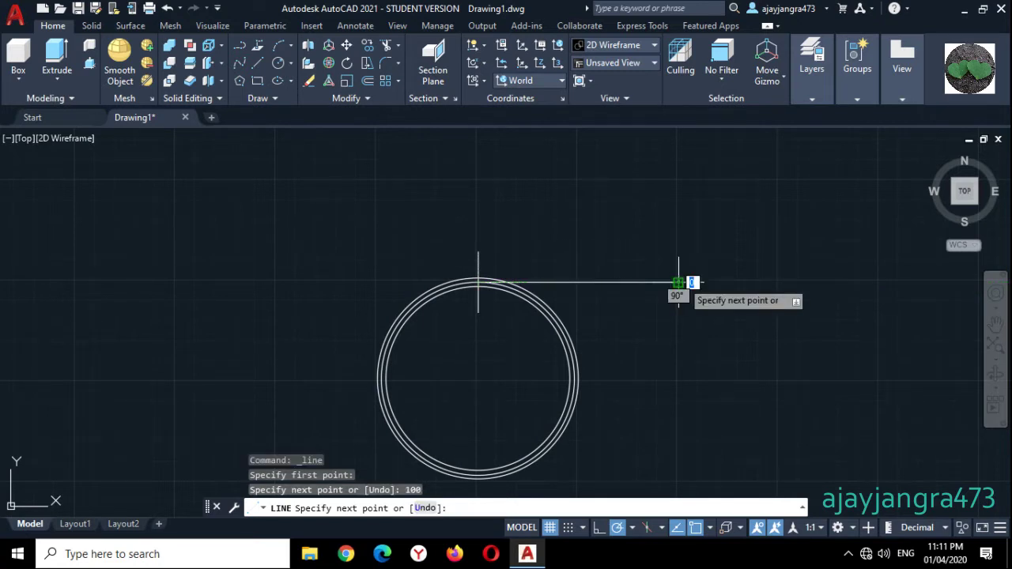
key(Escape)
End the line command, select the 100 mm horizontal line and switch the viewport's visual style to Wireframe
click(687, 323)
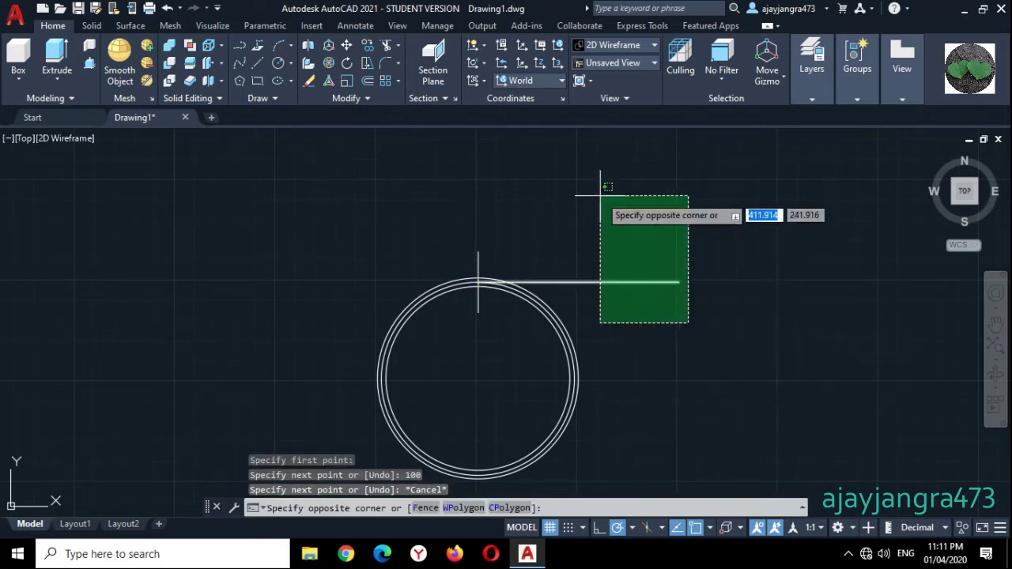
click(601, 186)
click(69, 137)
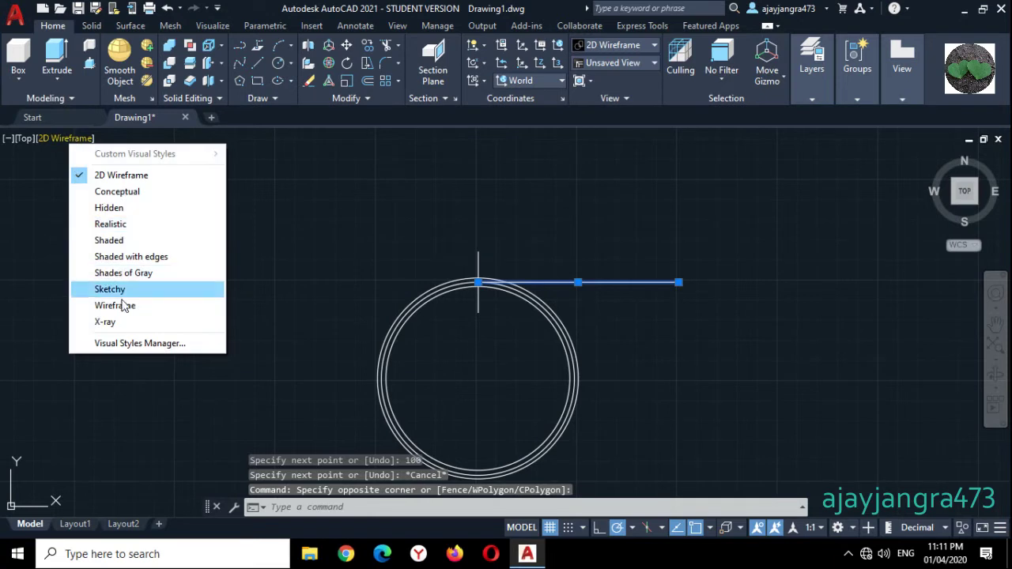
click(119, 305)
Move the horizontal line 50 mm to the left by its midpoint, centring it on the short vertical line
drag(666, 313, 661, 264)
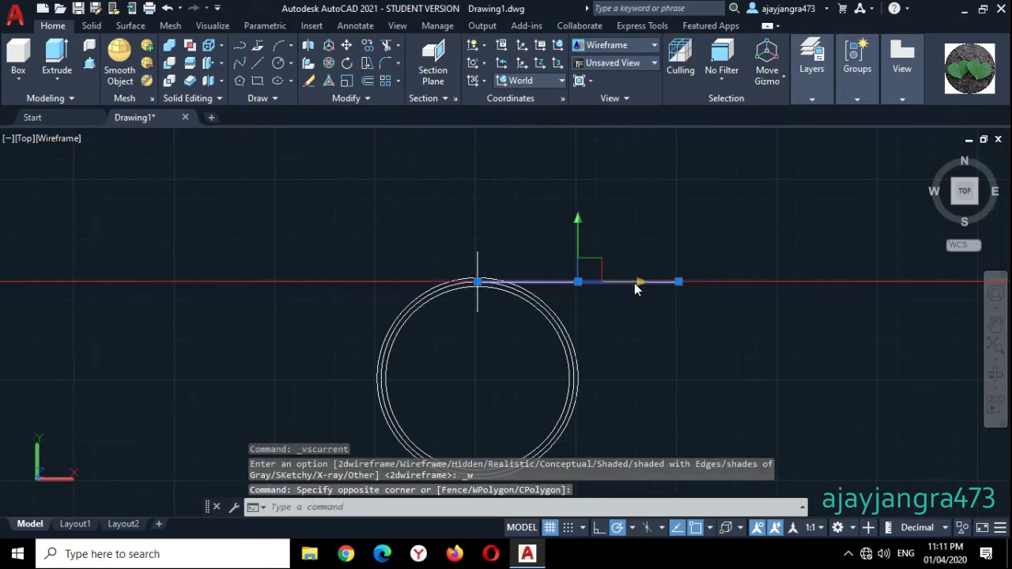
click(578, 281)
text(50)
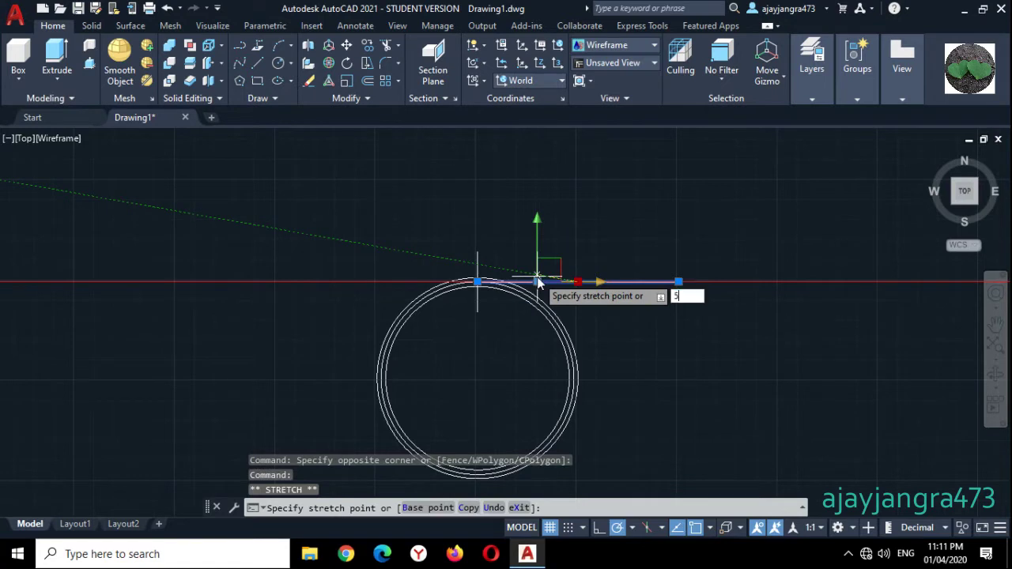
key(Return)
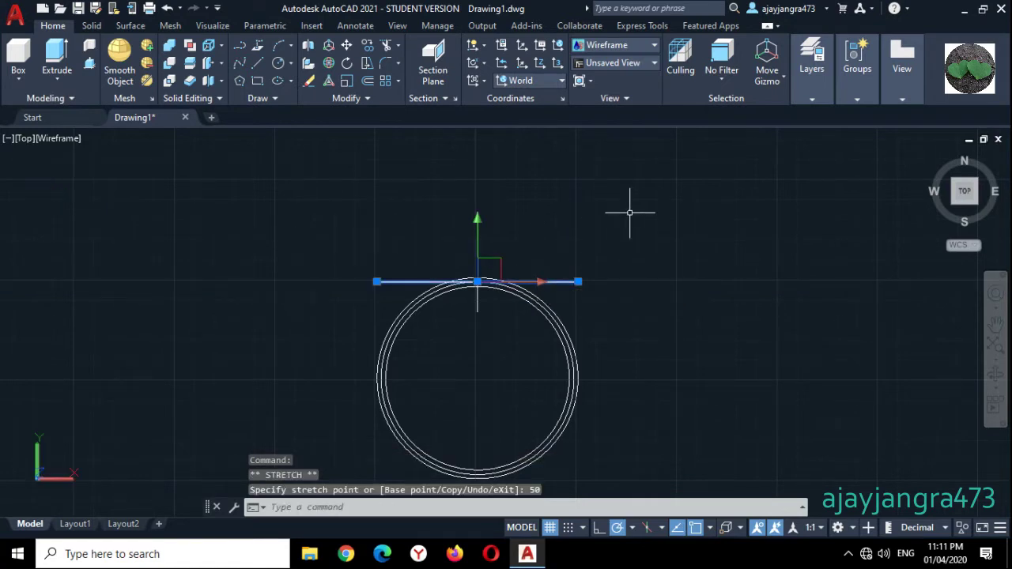
key(Escape)
Draw a 100 mm vertical line upward from the common centre of the circles
click(259, 64)
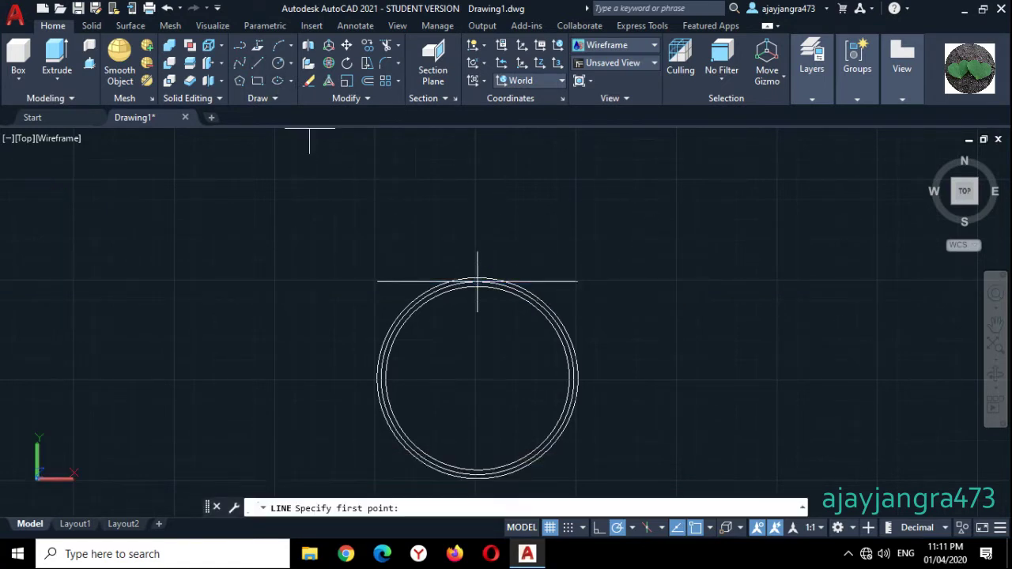
click(477, 378)
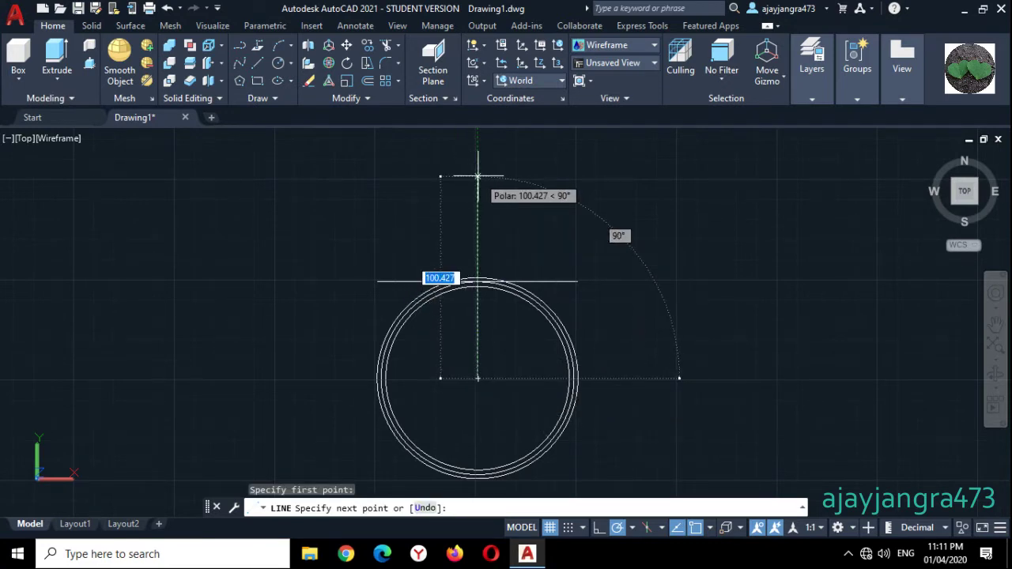
text(100)
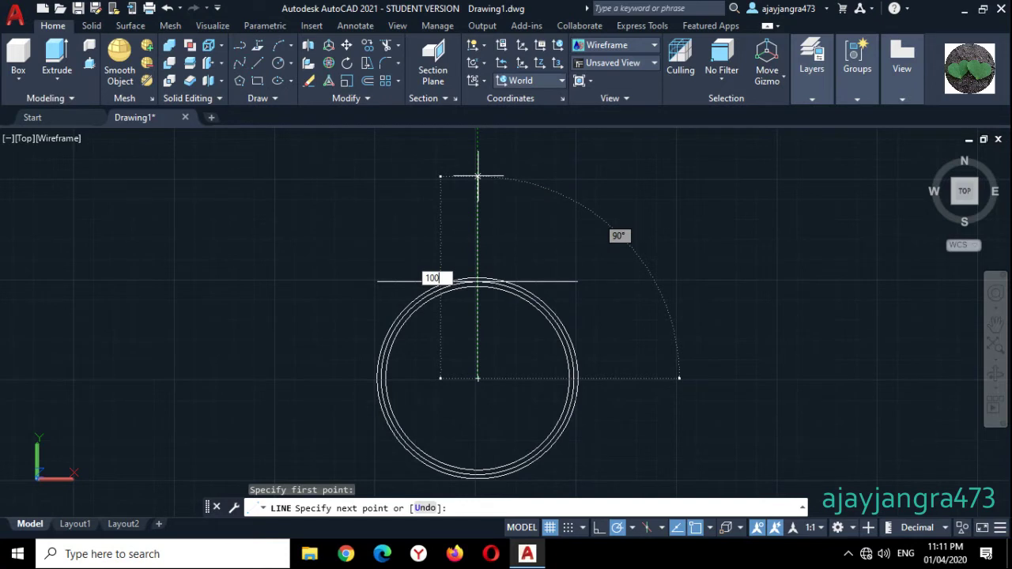
key(Return)
key(Escape)
Rotate the 100 mm vertical line by 20° counterclockwise about the circles' centre
click(520, 175)
click(427, 166)
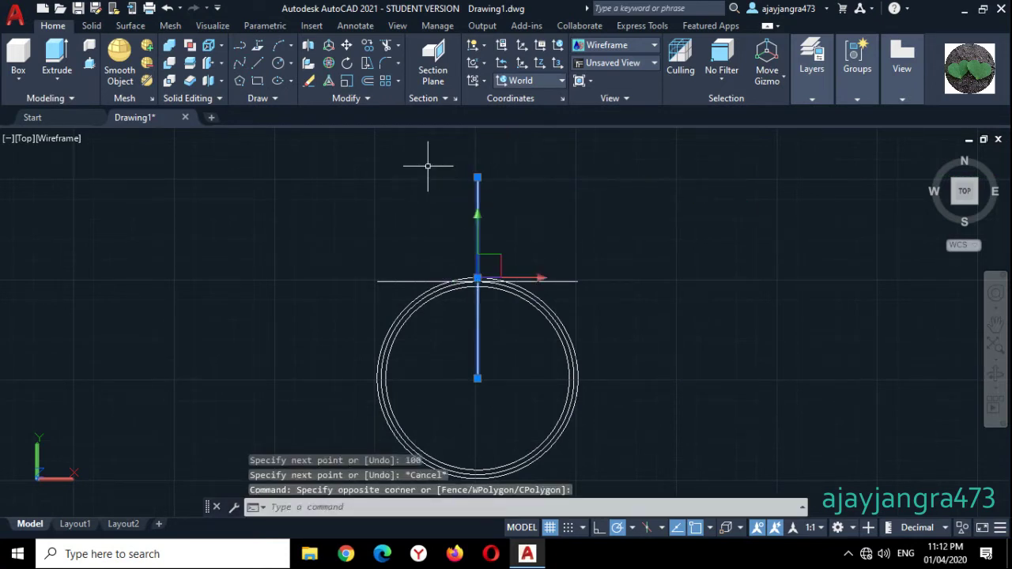
click(346, 63)
click(477, 378)
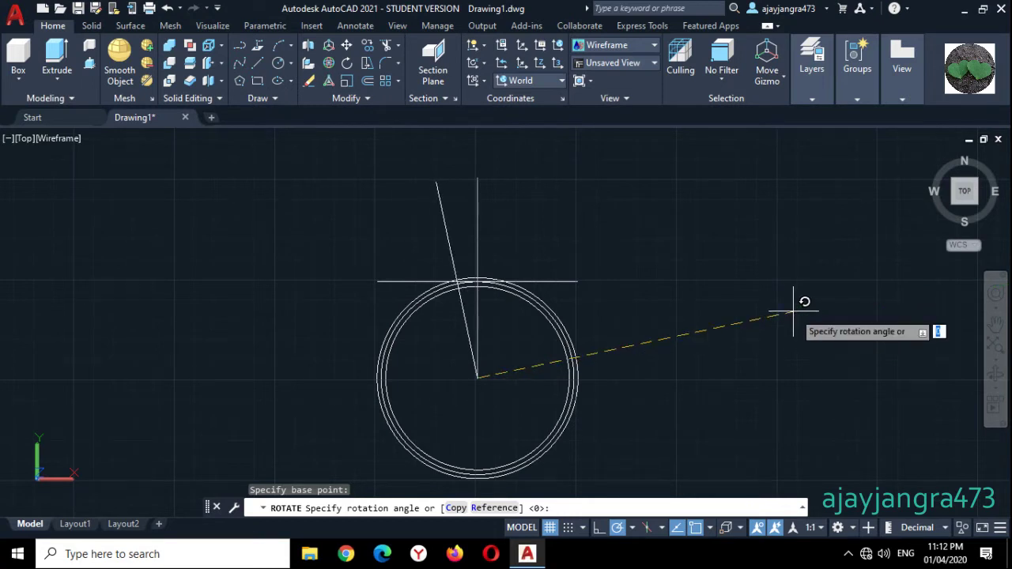
text(<20)
key(Return)
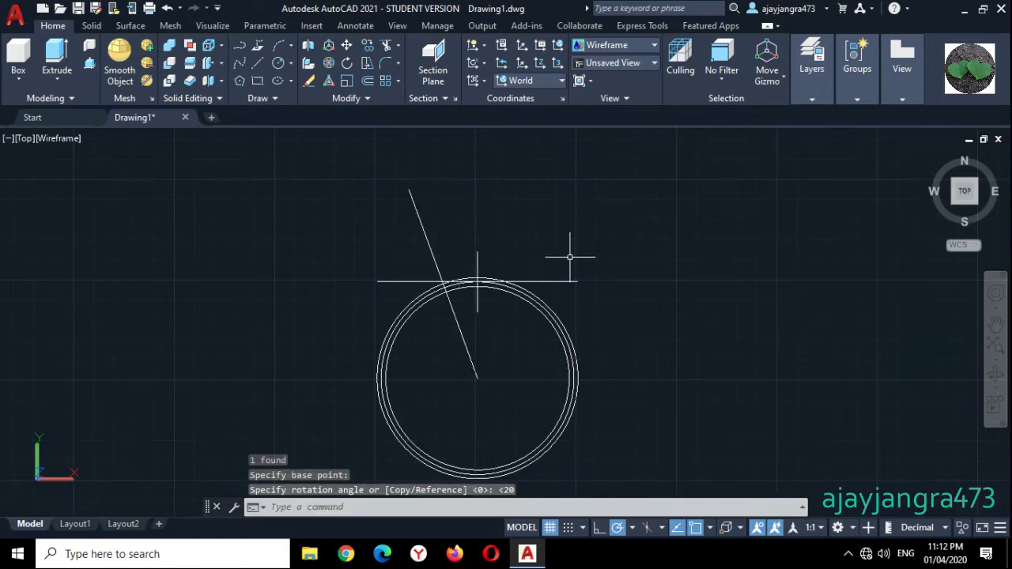
Rotate the horizontal line by 20° counterclockwise about its midpoint at the top of the 96 mm circle
click(583, 287)
click(537, 234)
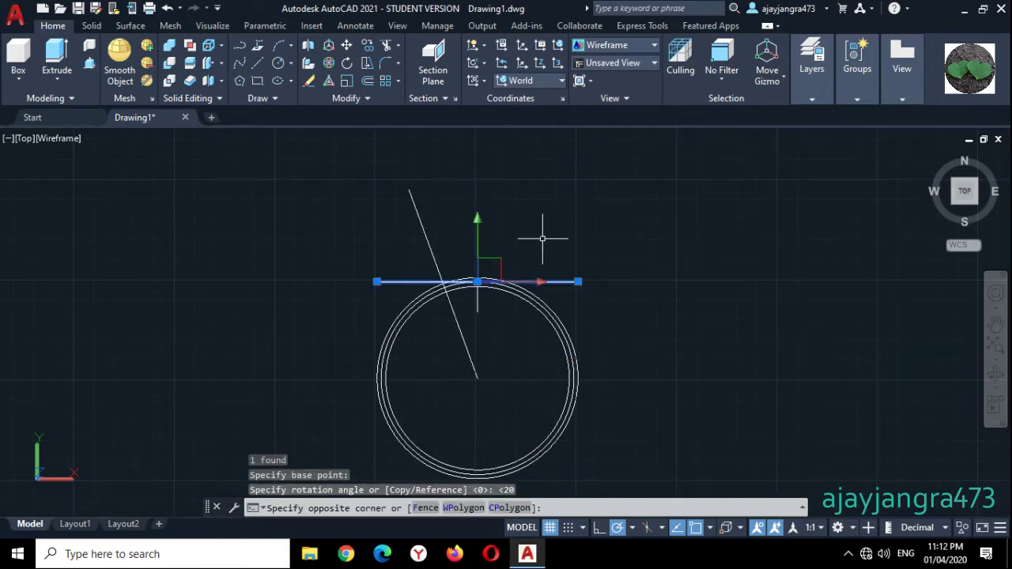
click(346, 64)
scroll(480, 287, up, 5)
scroll(380, 188, down, 2)
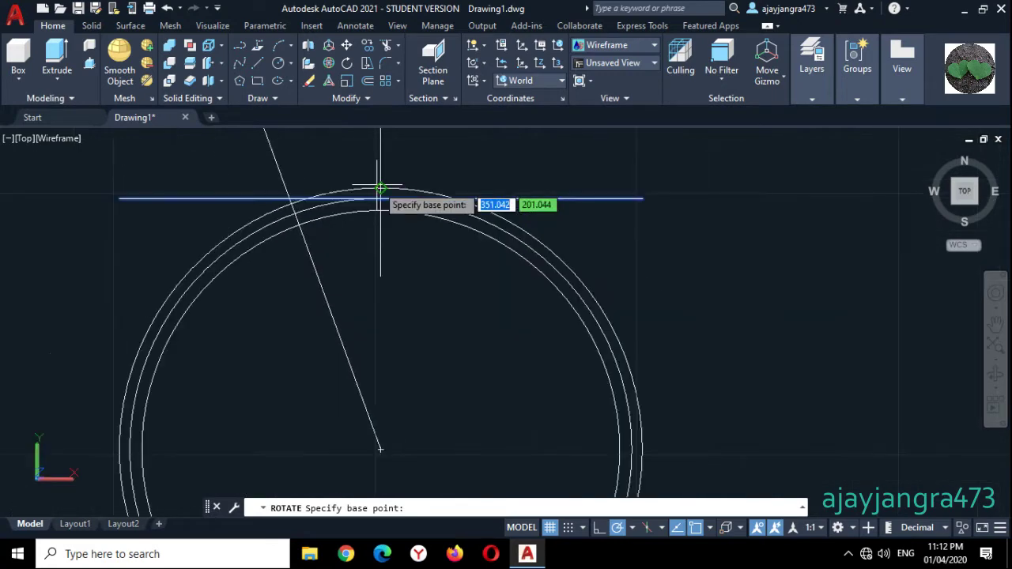
scroll(380, 190, up, 4)
click(381, 199)
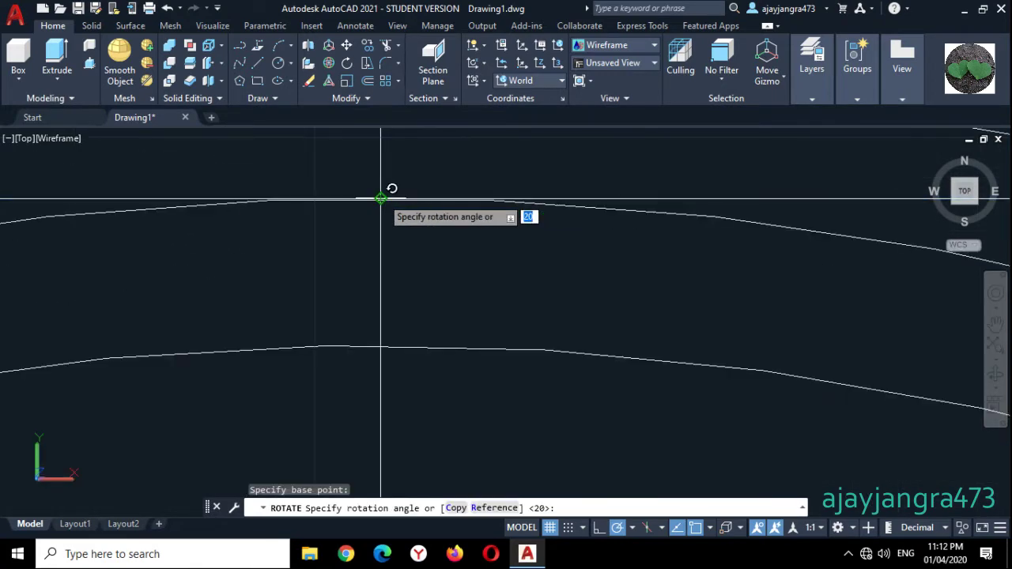
scroll(380, 198, down, 3)
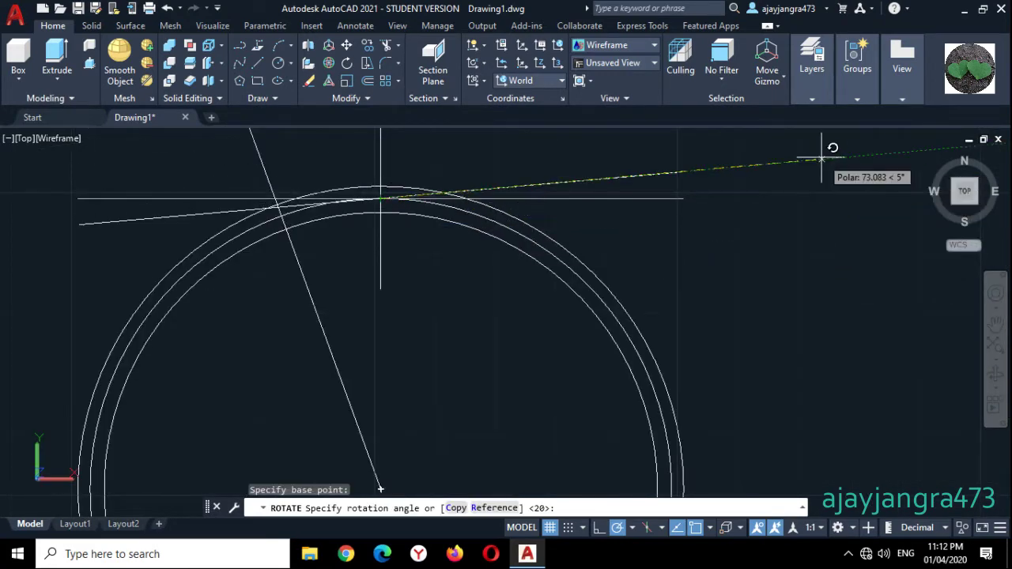
text(<)
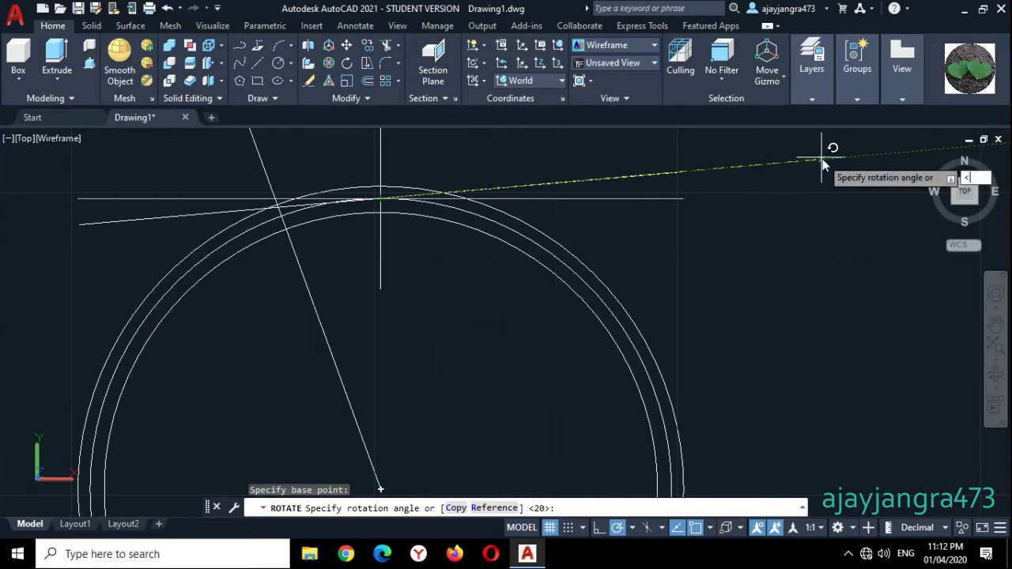
text(20)
key(Return)
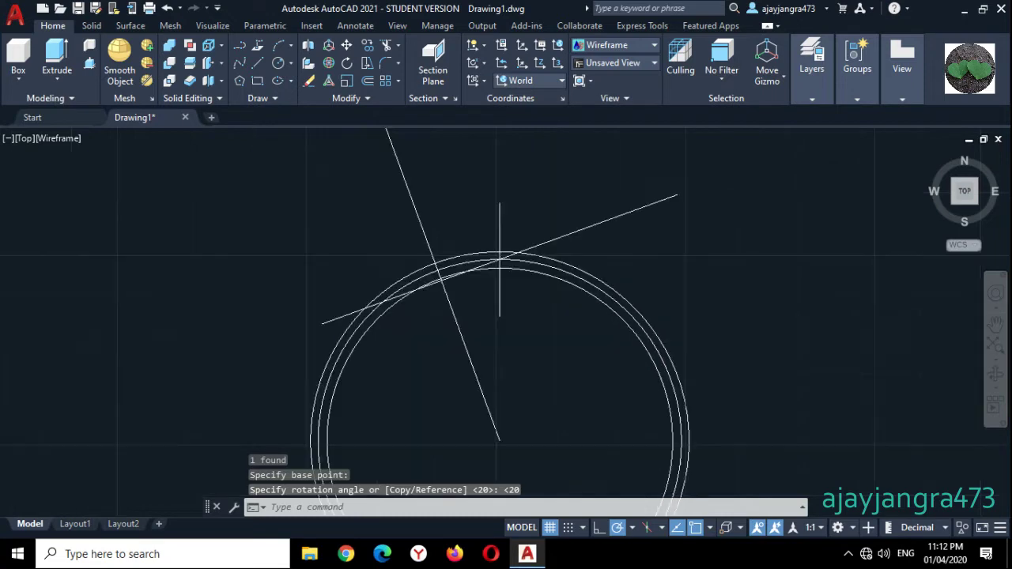
Hide the 96 mm middle circle from the drawing
scroll(509, 232, up, 3)
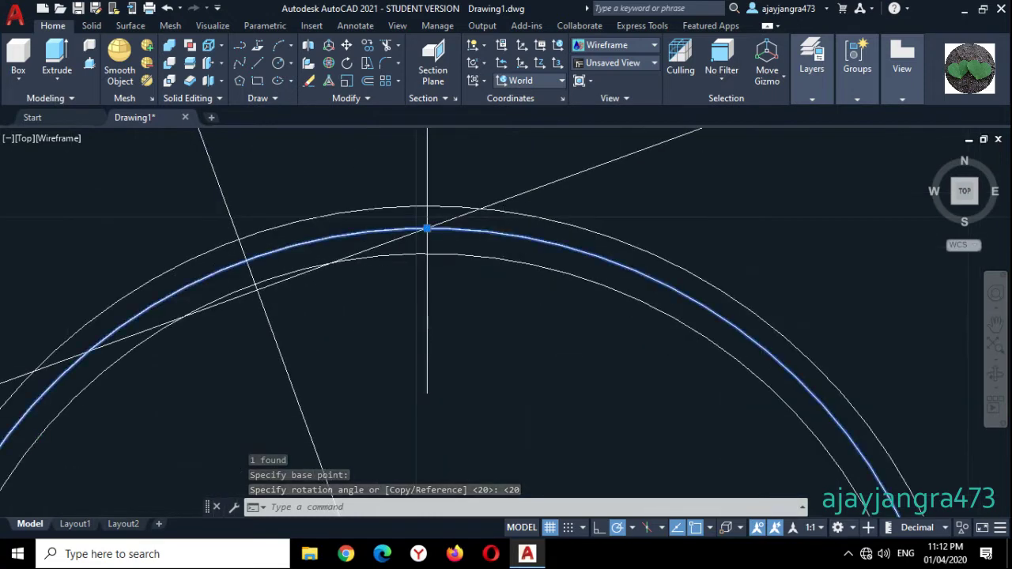
click(964, 528)
click(959, 520)
Draw a Center, Start, Length arc around the circles' centre, starting where the short vertical and inclined lines cross, with chord length 3.14 mm
scroll(576, 277, down, 4)
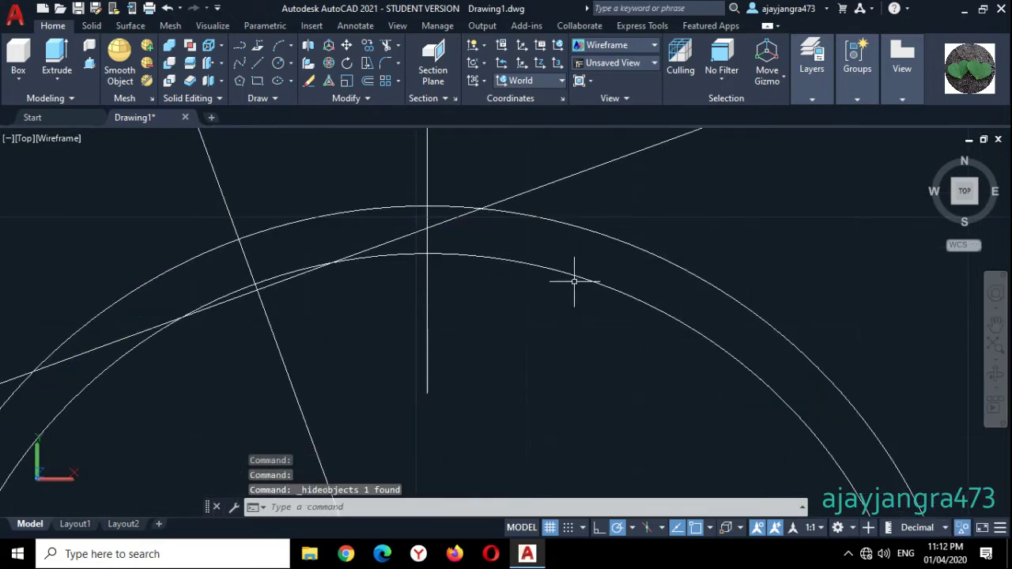
click(290, 46)
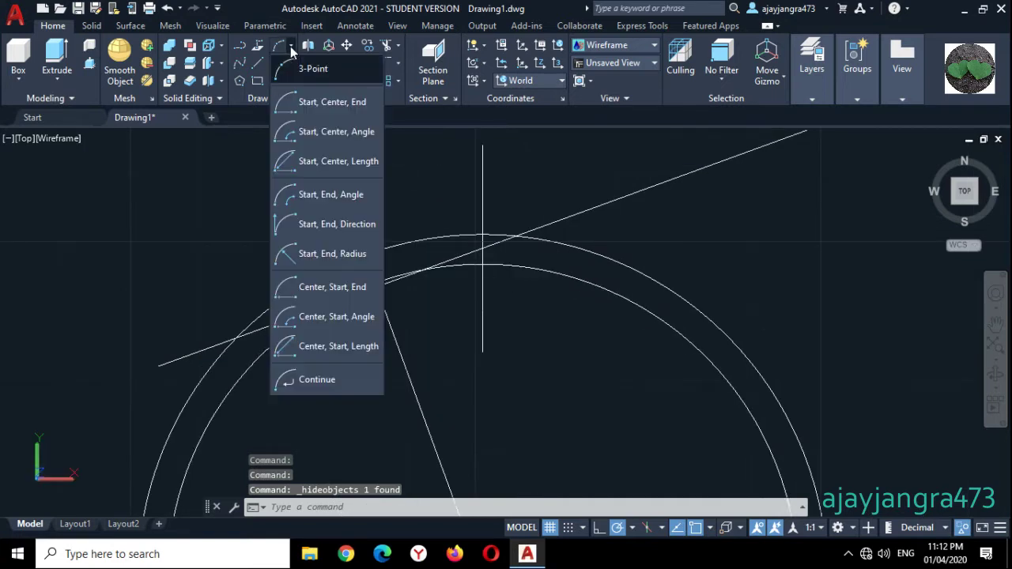
click(300, 348)
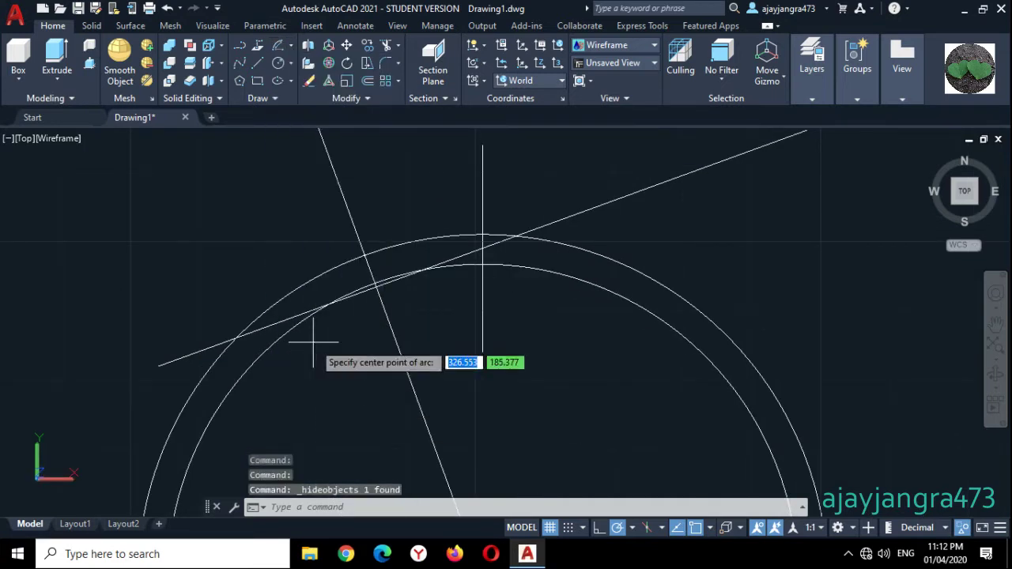
scroll(494, 351, down, 5)
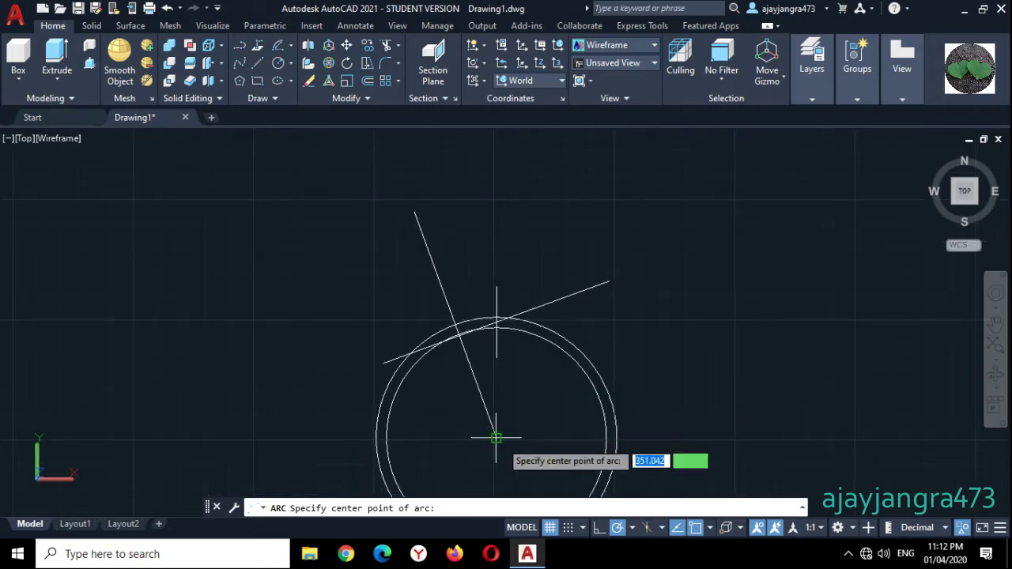
click(496, 437)
scroll(495, 321, up, 6)
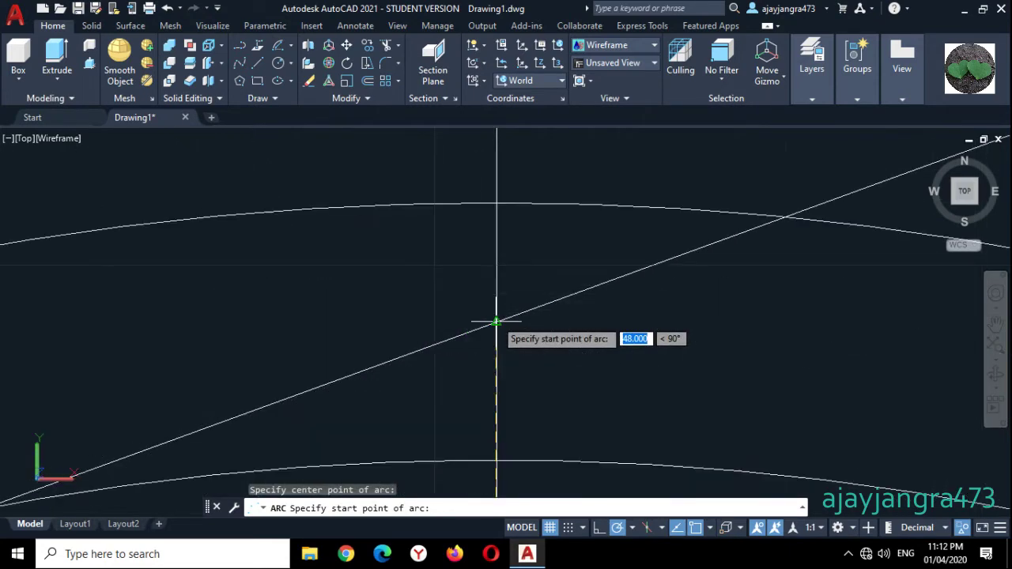
click(496, 321)
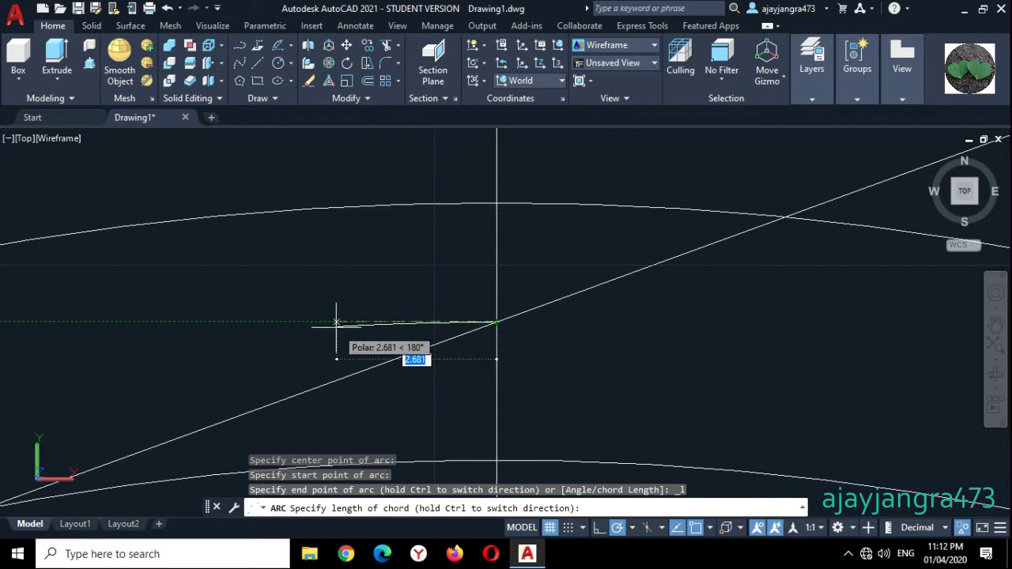
text(3.14)
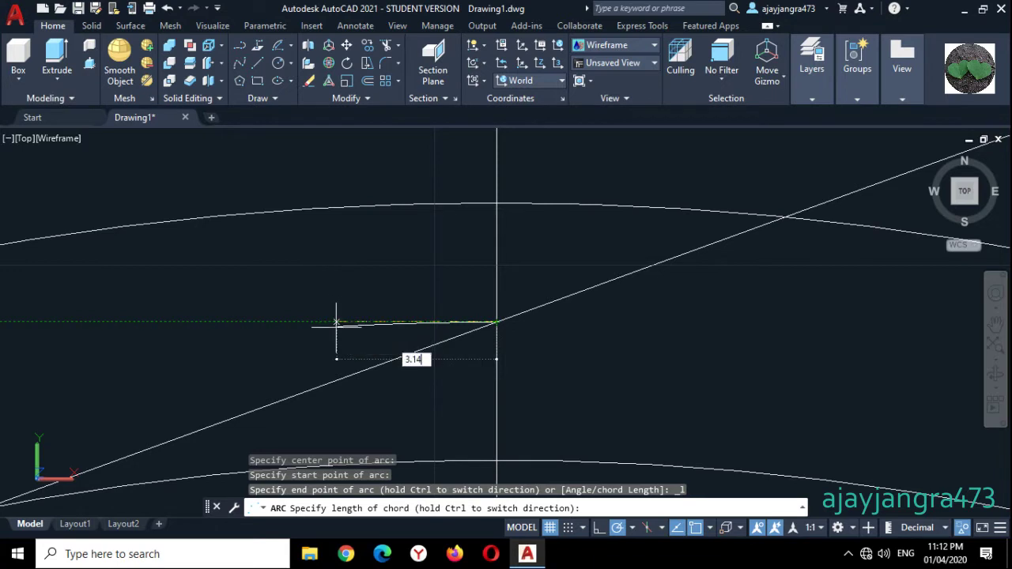
key(Return)
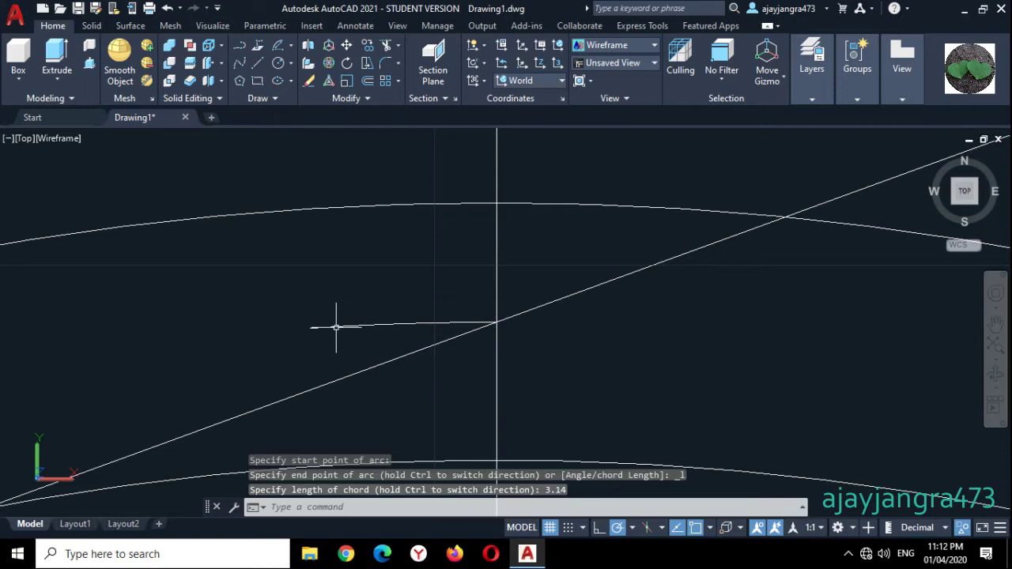
scroll(371, 294, down, 2)
scroll(439, 236, up, 2)
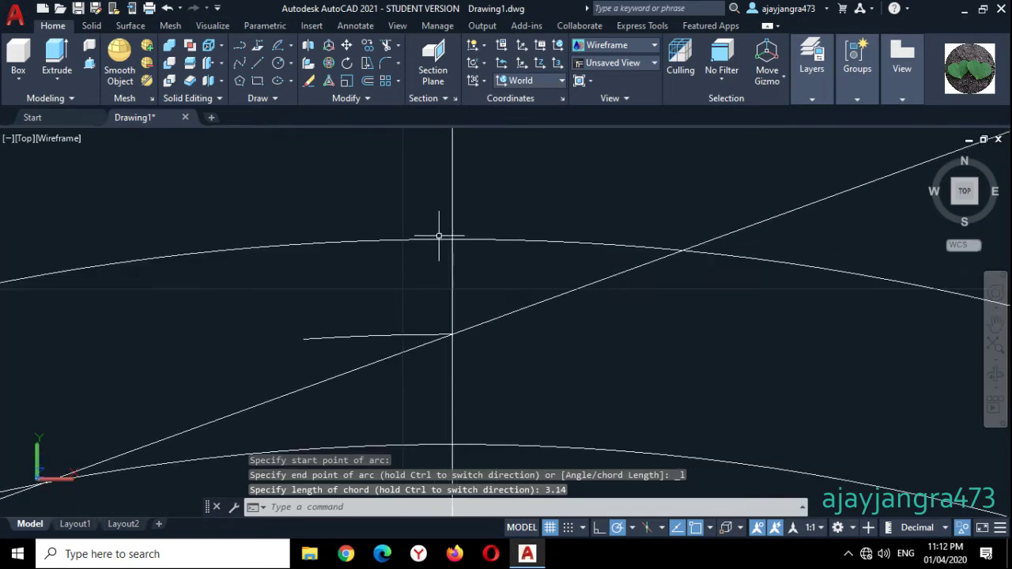
Mirror the 3.14 mm arc in 3D across a plane through the circles' centre, the arc's midpoint and its end at the line crossing, keeping the source
click(980, 210)
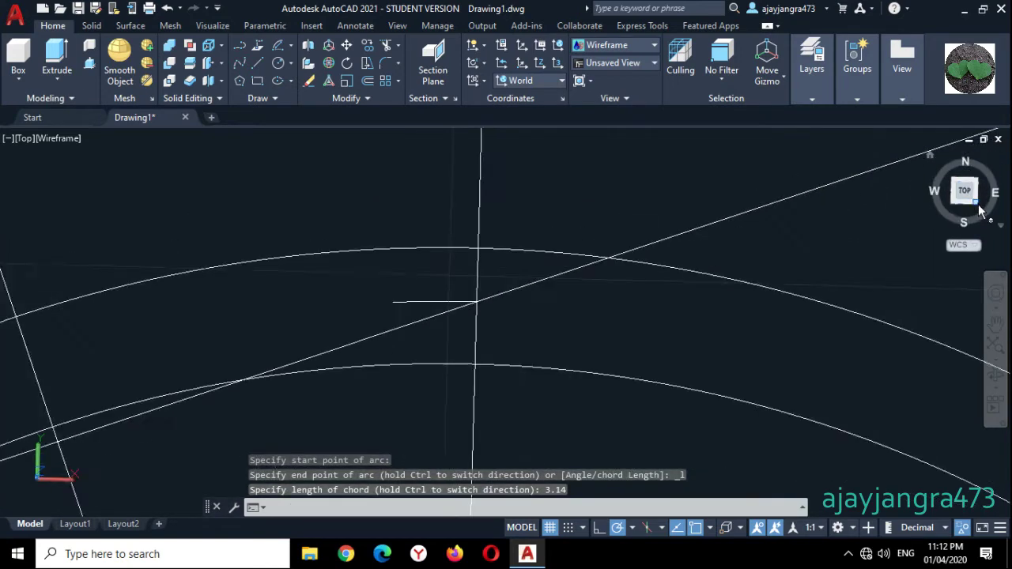
scroll(576, 286, up, 6)
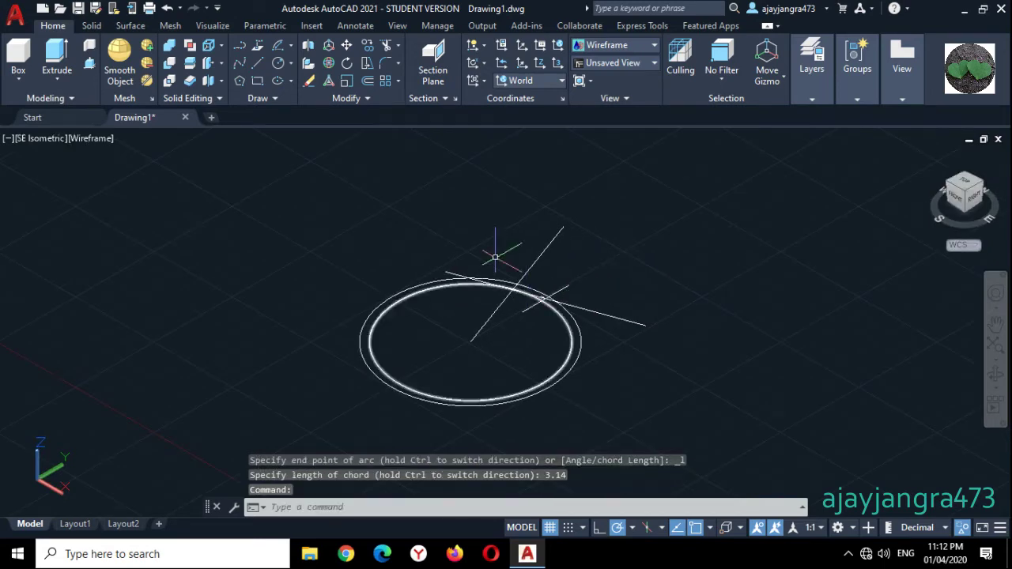
scroll(612, 366, up, 3)
click(640, 334)
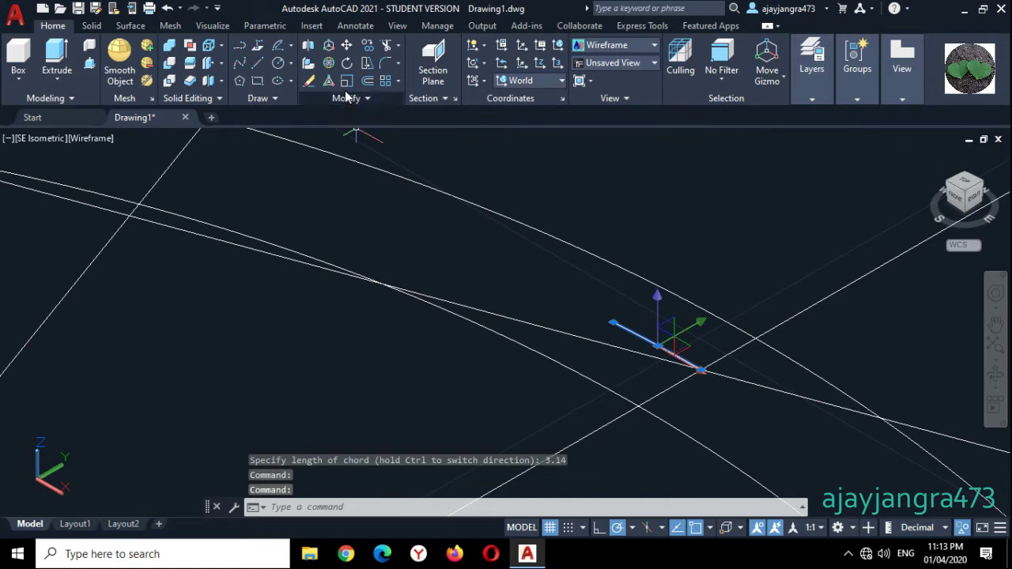
click(329, 63)
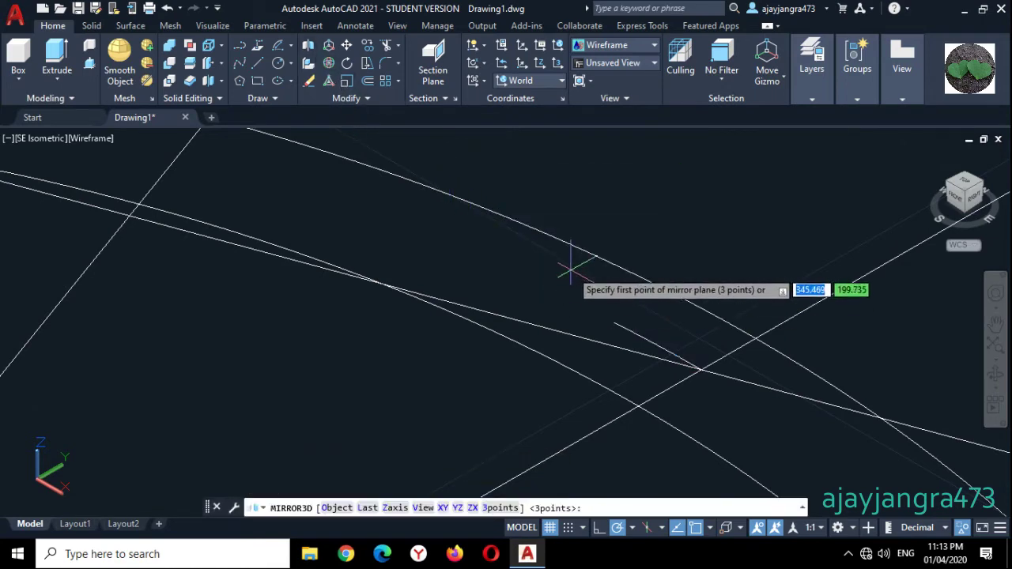
scroll(570, 266, down, 4)
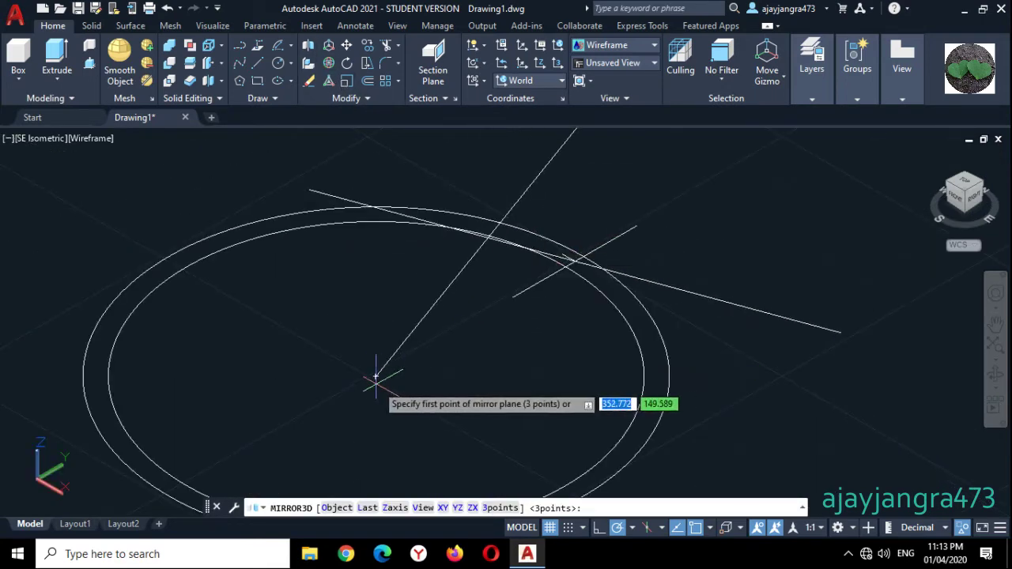
click(375, 376)
scroll(592, 212, up, 5)
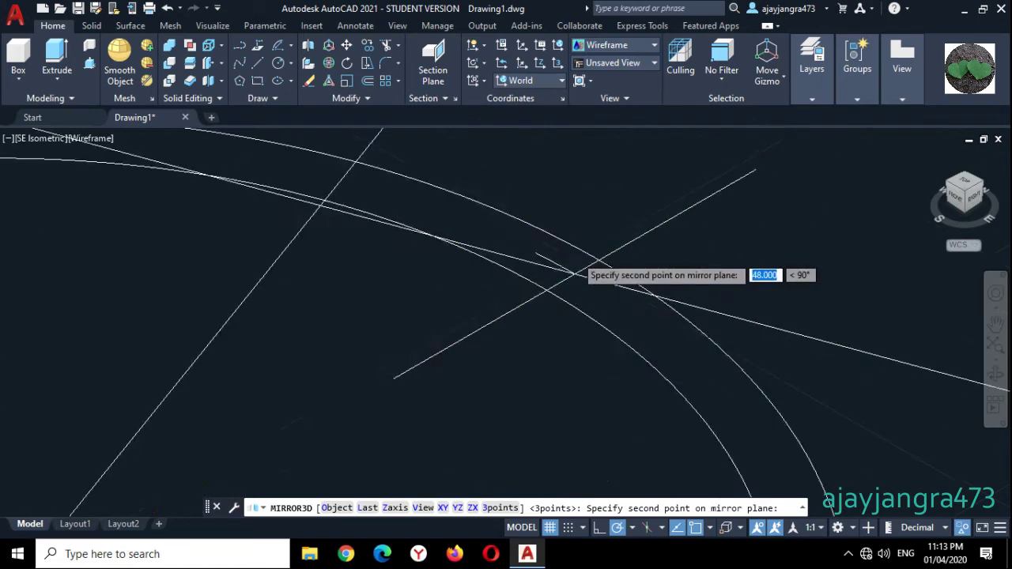
scroll(507, 268, up, 4)
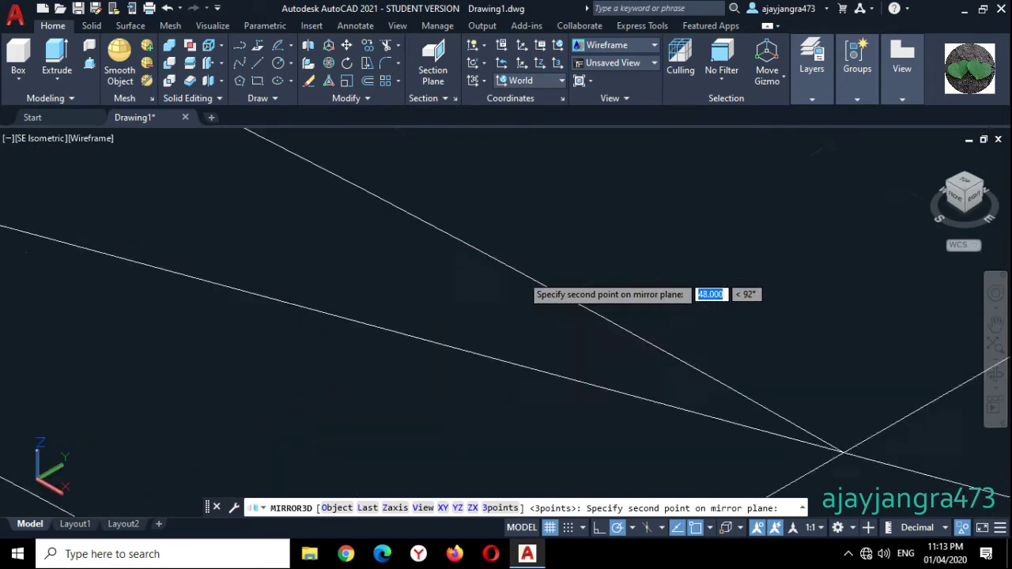
click(555, 291)
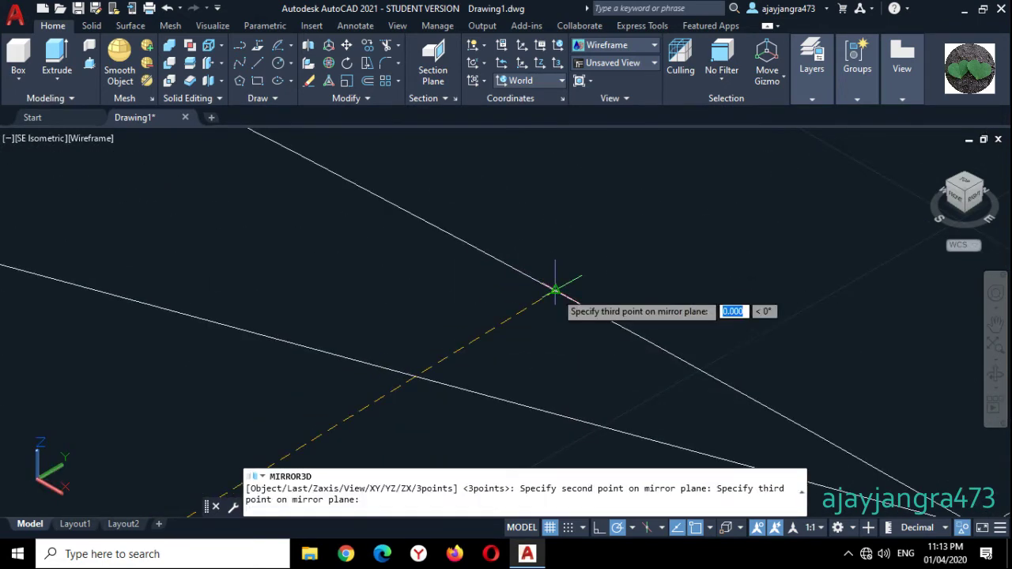
scroll(555, 291, down, 2)
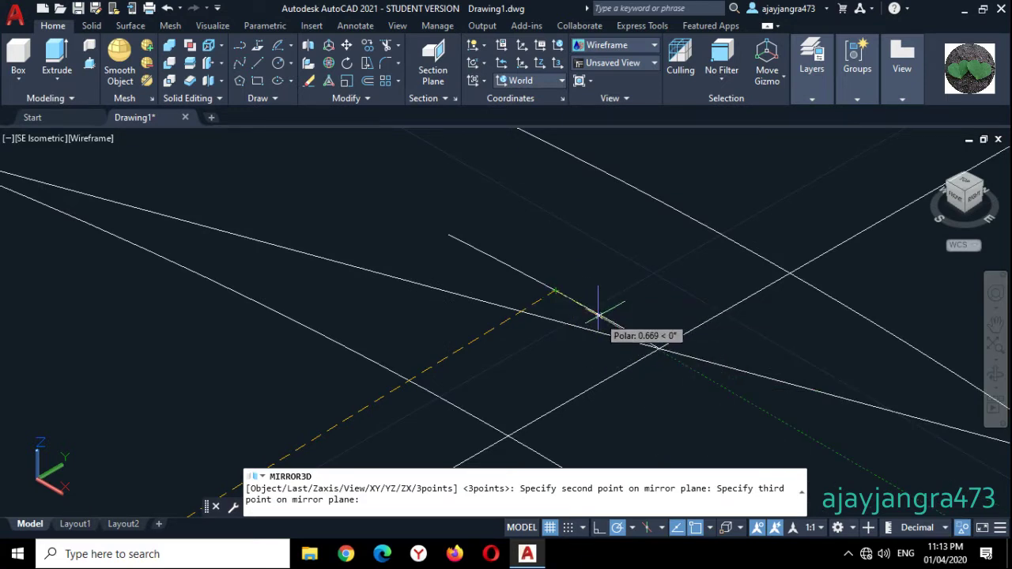
scroll(656, 344, up, 4)
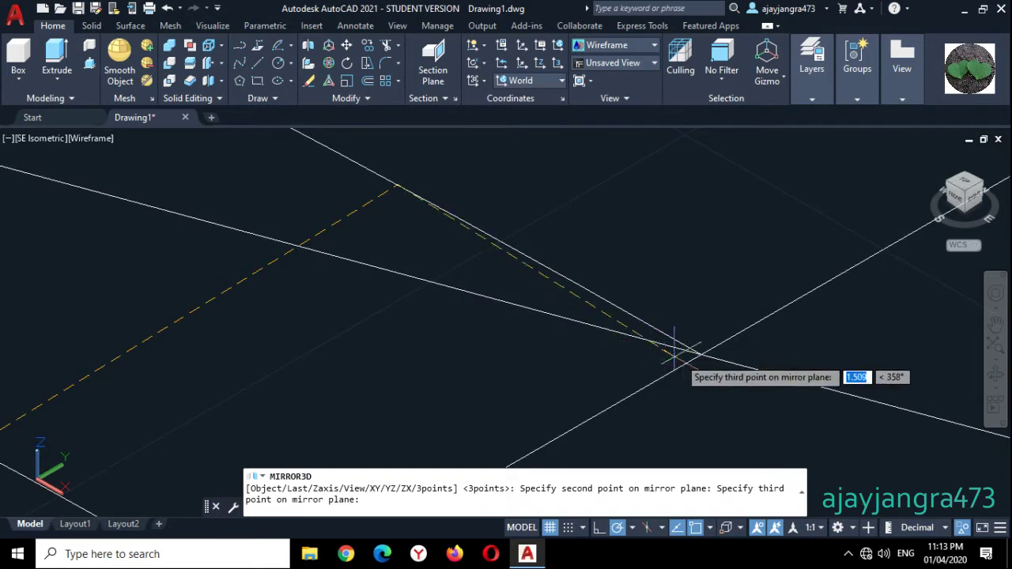
click(701, 354)
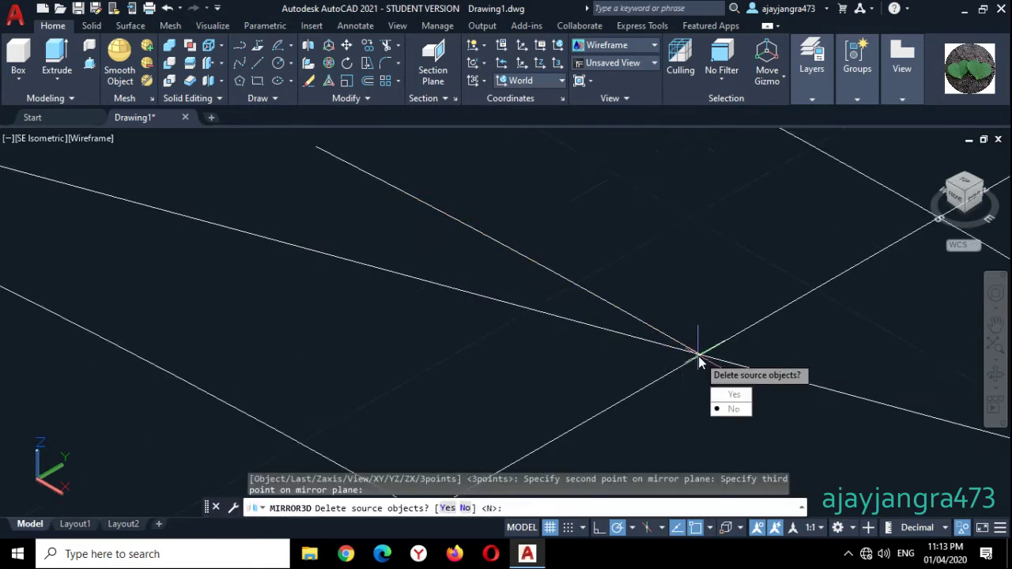
key(Return)
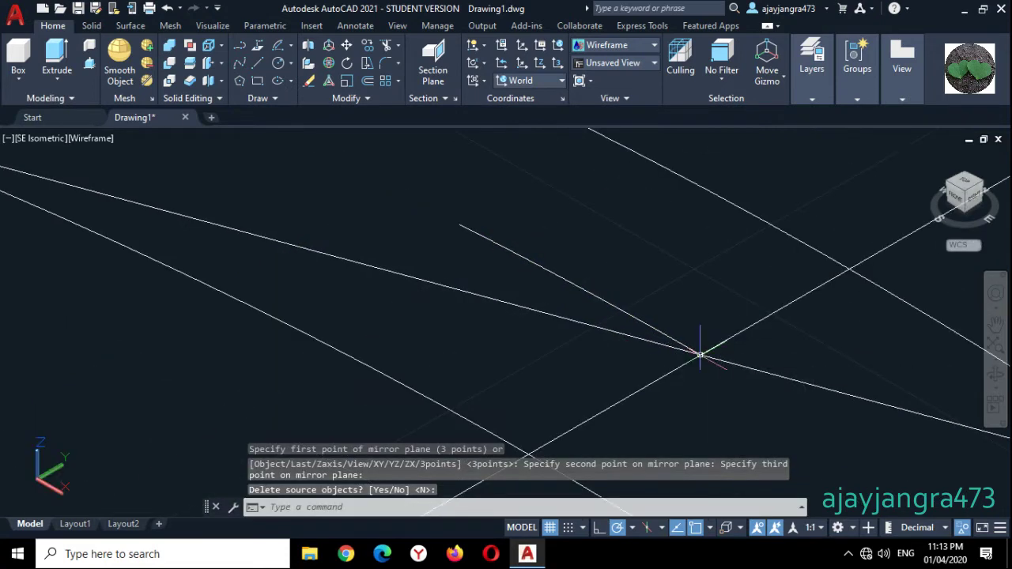
Rotate one of the overlapping arcs in 3D around the Z axis at the circles' centre, from its midpoint to its end at the line crossing
click(624, 312)
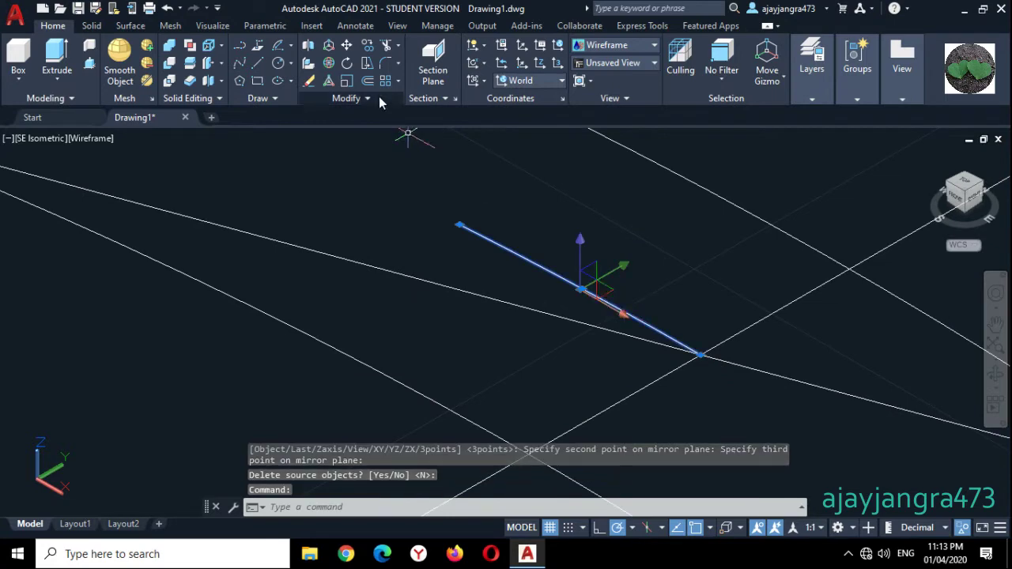
click(329, 63)
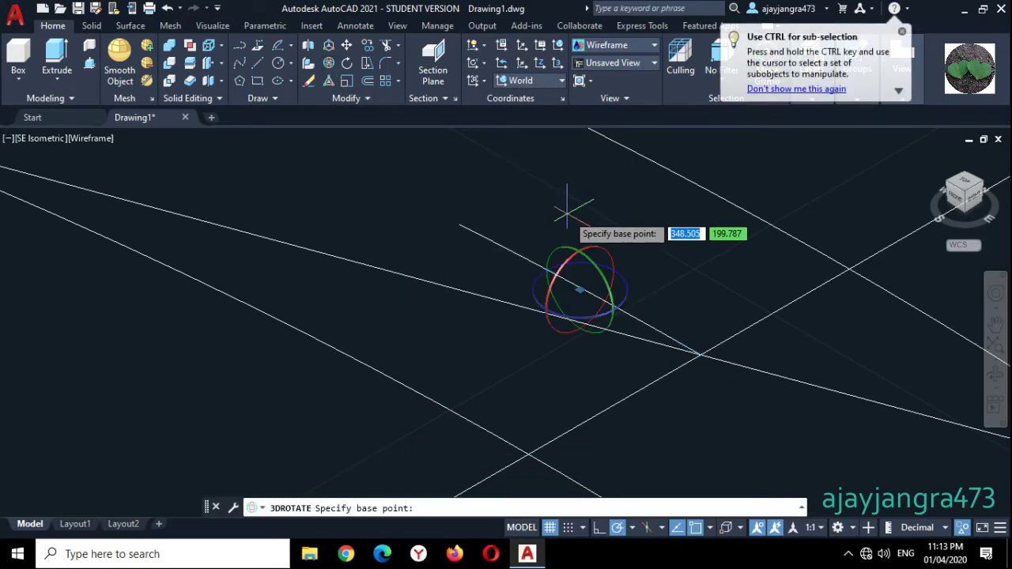
scroll(569, 231, down, 2)
scroll(388, 266, down, 1)
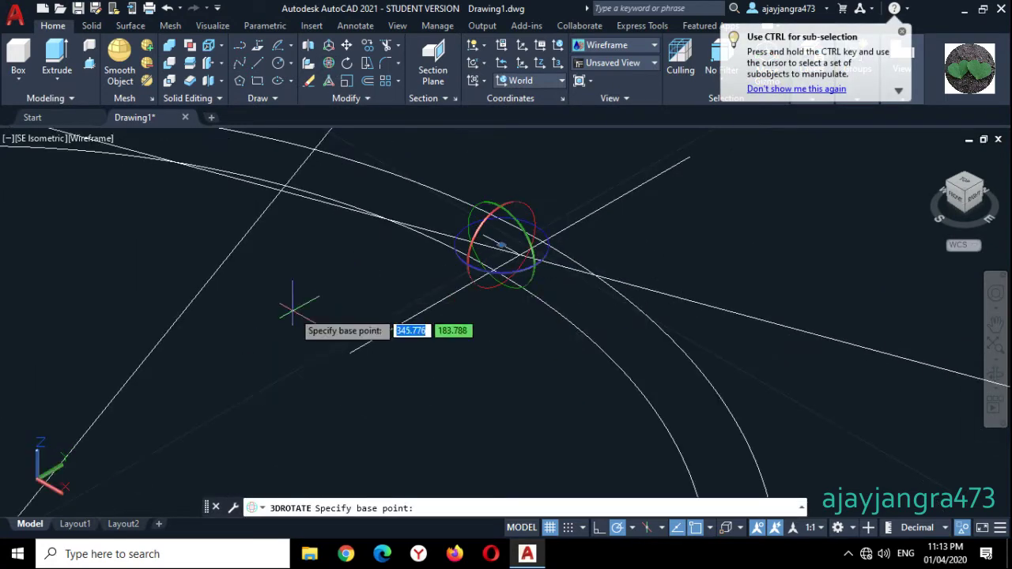
scroll(294, 302, down, 1)
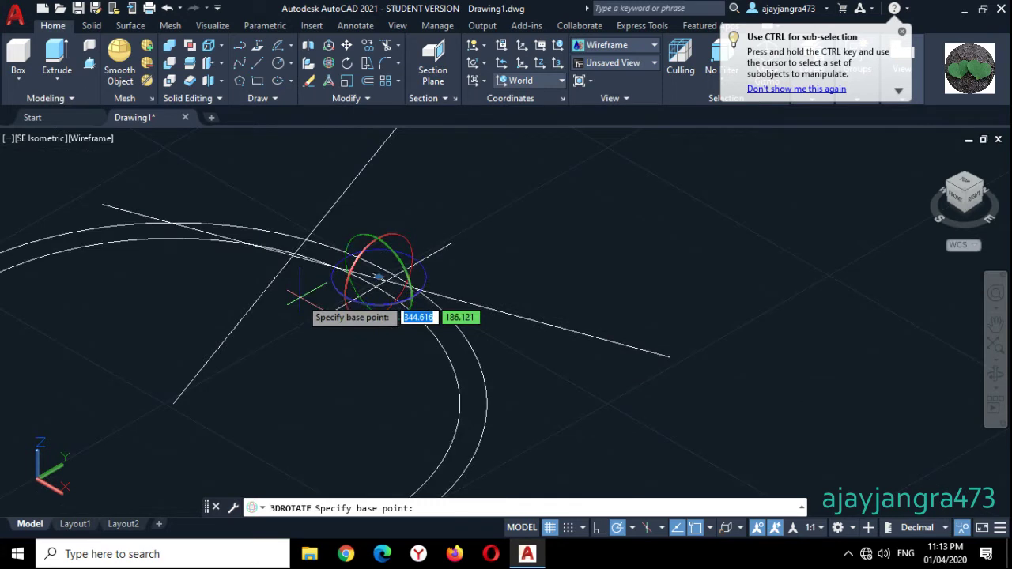
click(173, 404)
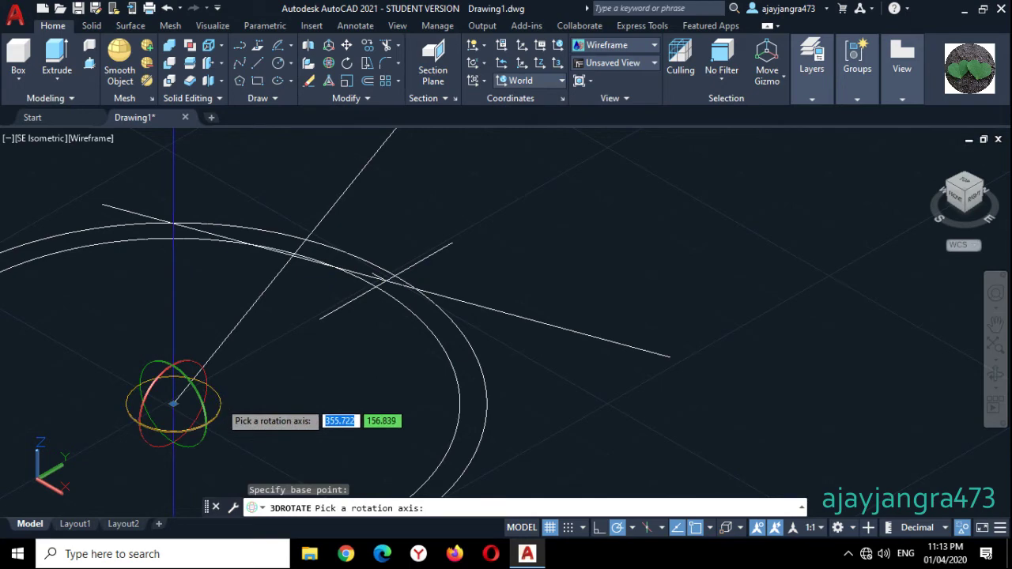
click(218, 400)
scroll(336, 293, up, 5)
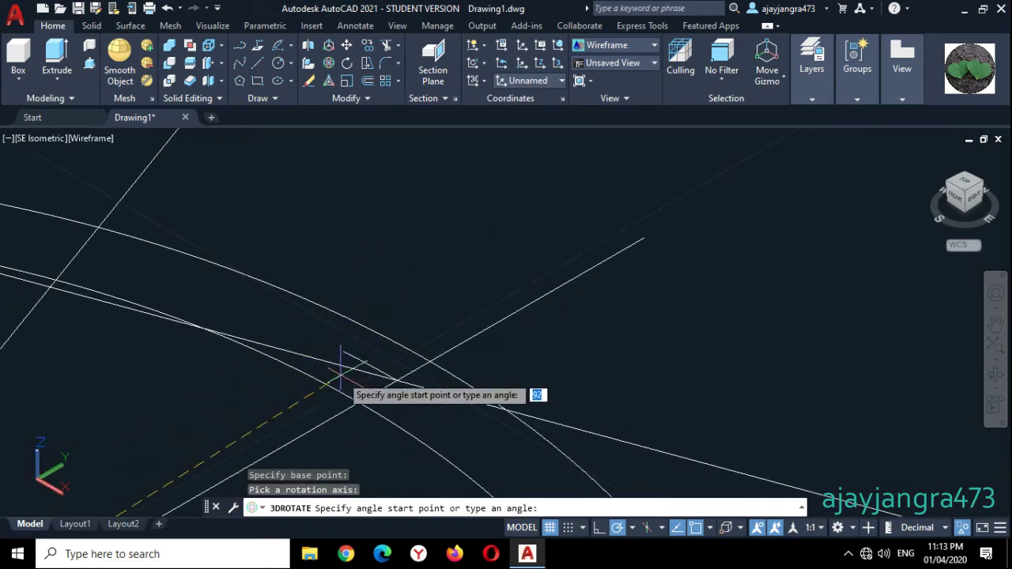
scroll(360, 365, up, 5)
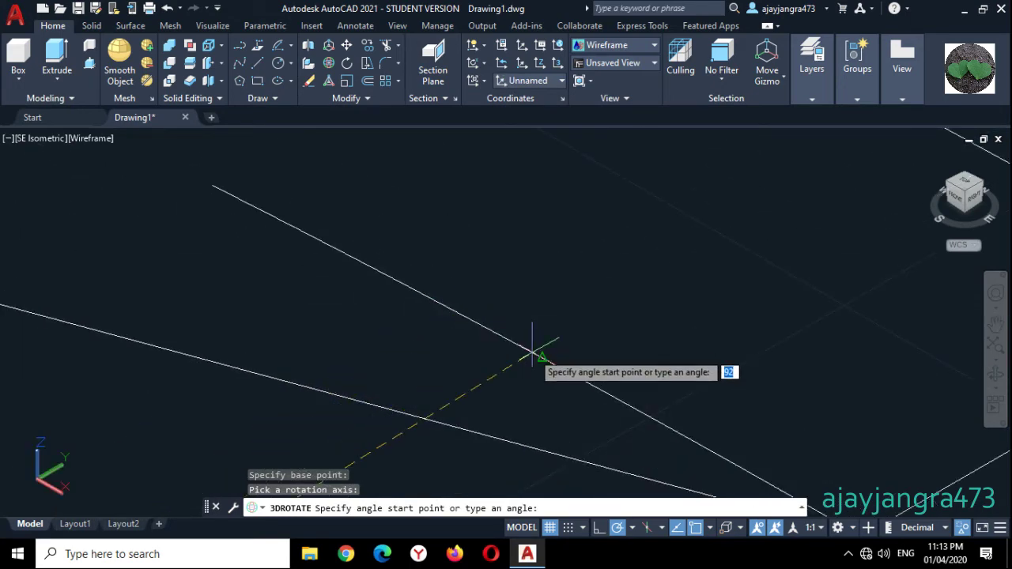
scroll(546, 332, down, 4)
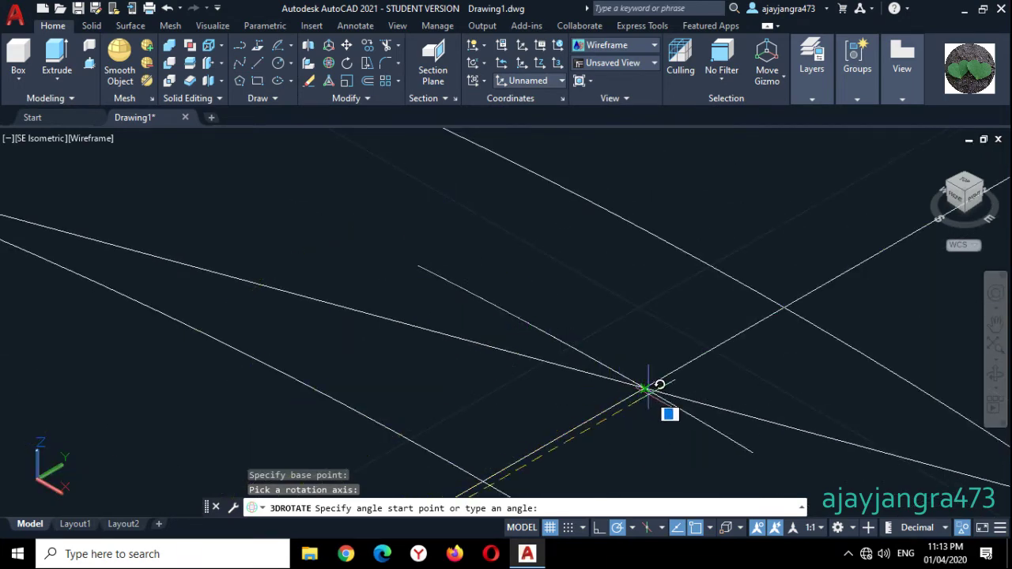
key(Escape)
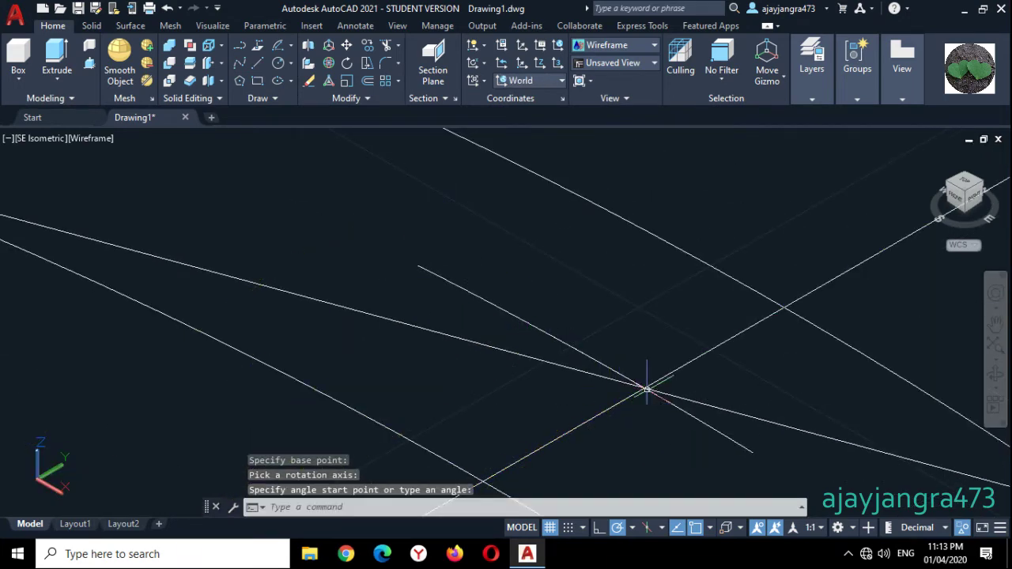
Delete the unrotated 3.14 mm arc, keeping the rotated copy centred on the short vertical line
scroll(457, 282, down, 2)
click(458, 282)
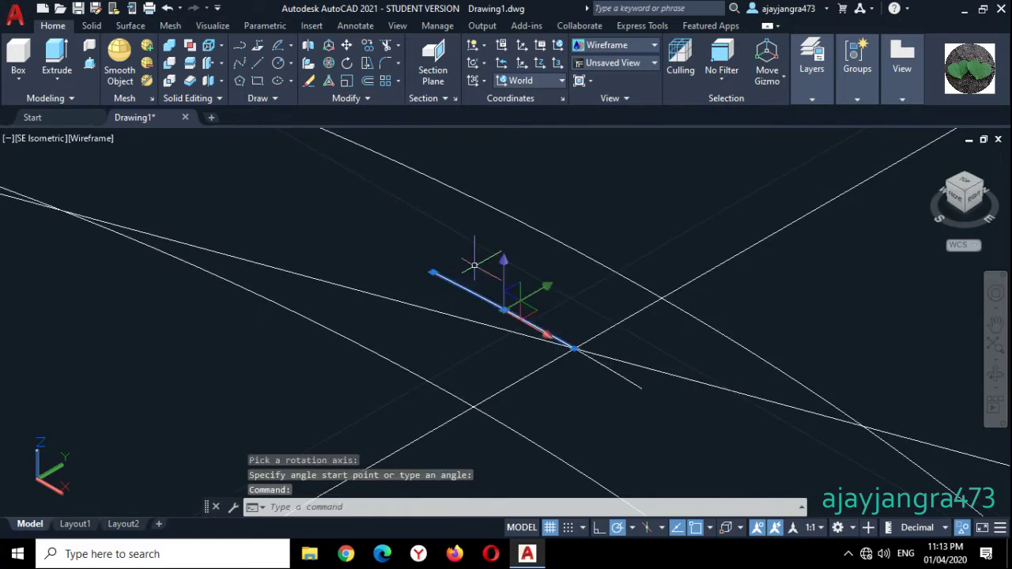
key(Delete)
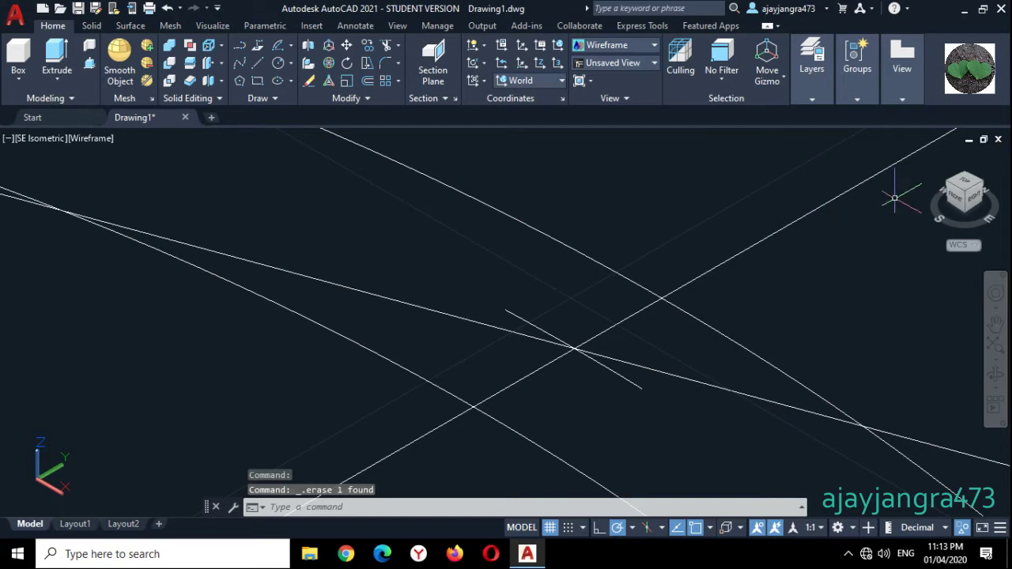
In the north-up top view, draw a Center, Start, End arc centred where the two inclined lines cross, from the short arc's east end to above the circles
click(964, 188)
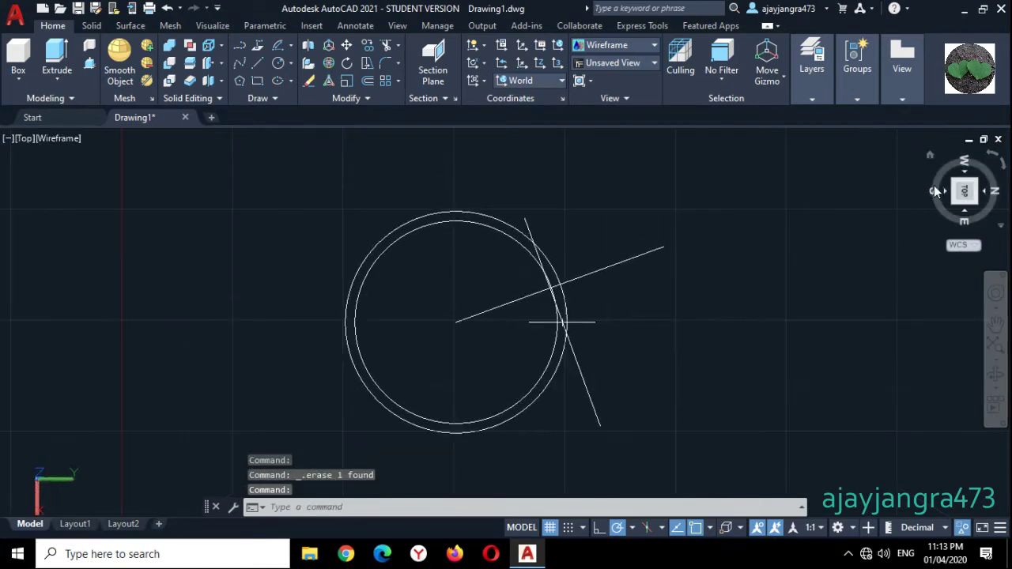
click(995, 158)
scroll(491, 245, up, 5)
scroll(419, 258, down, 1)
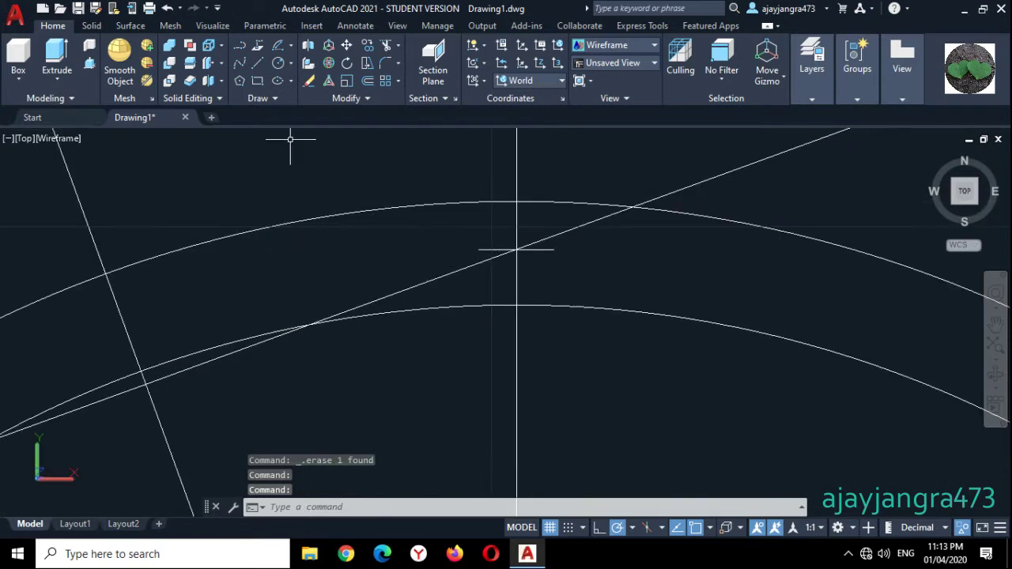
click(290, 47)
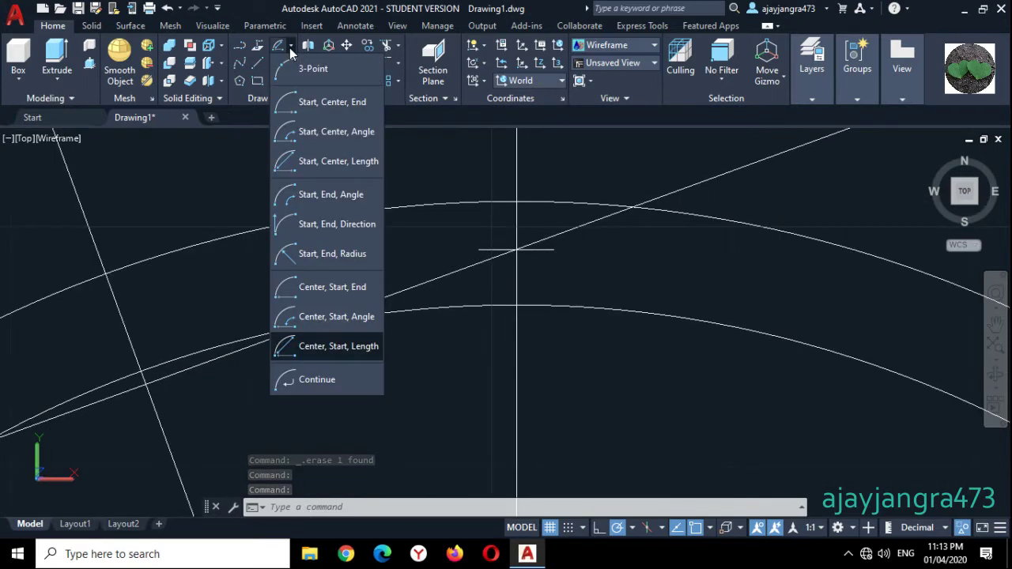
click(315, 285)
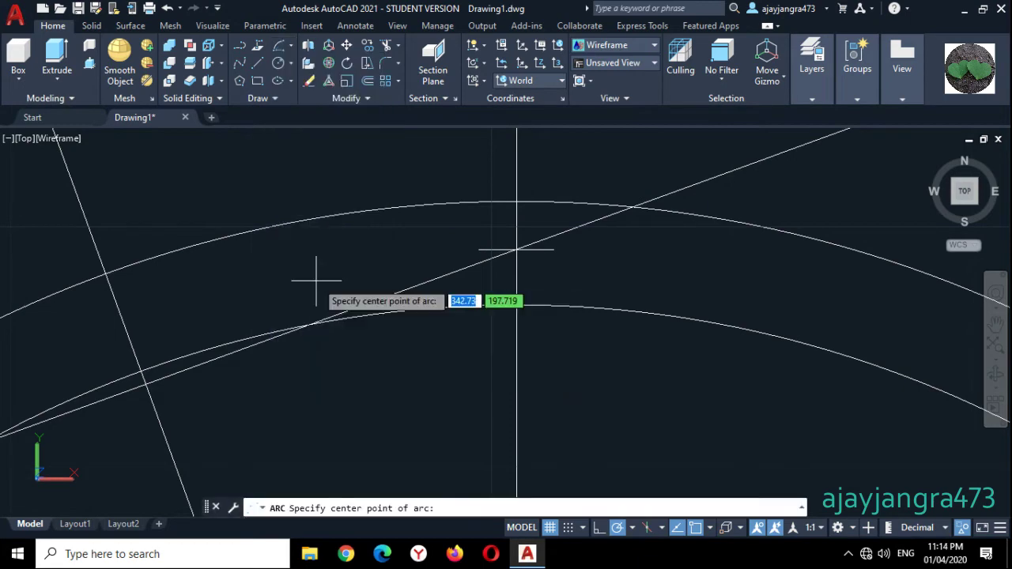
click(146, 385)
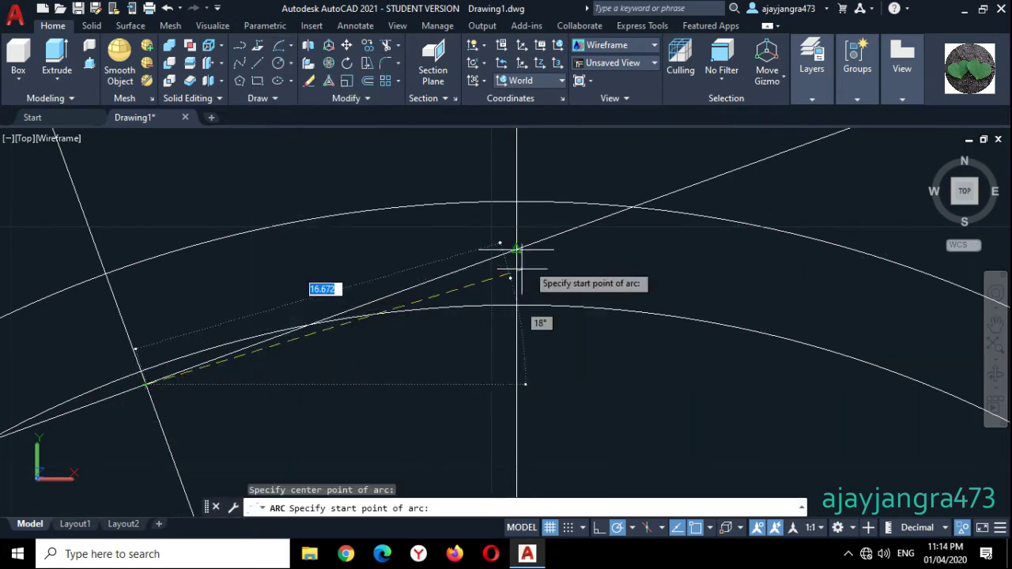
scroll(535, 237, up, 3)
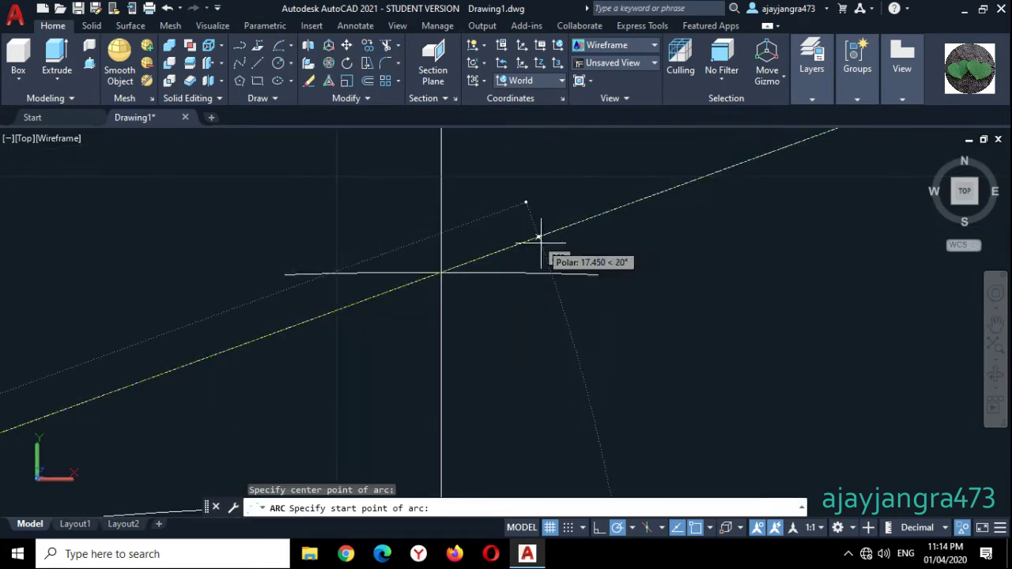
click(598, 275)
scroll(603, 271, down, 2)
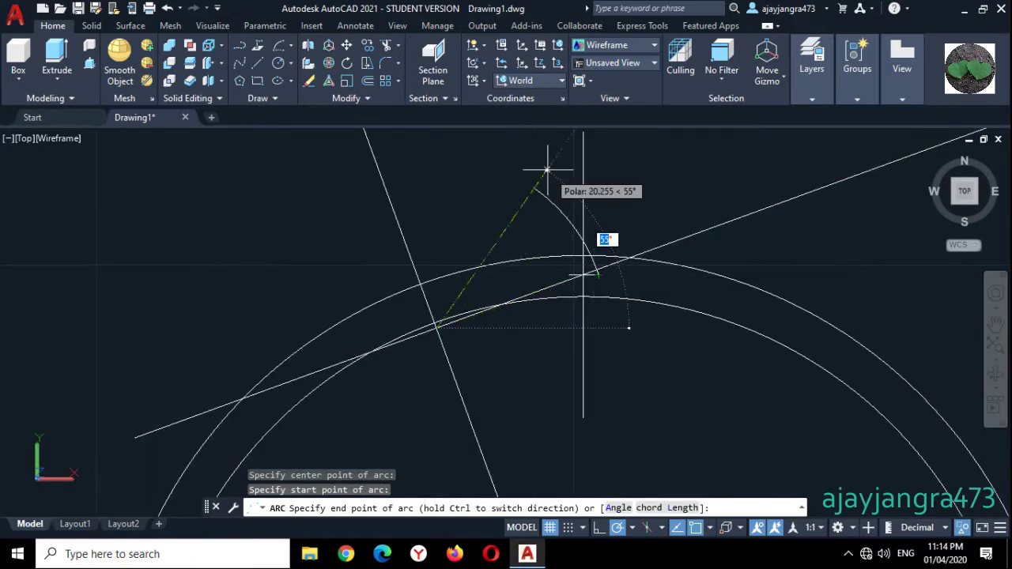
click(500, 155)
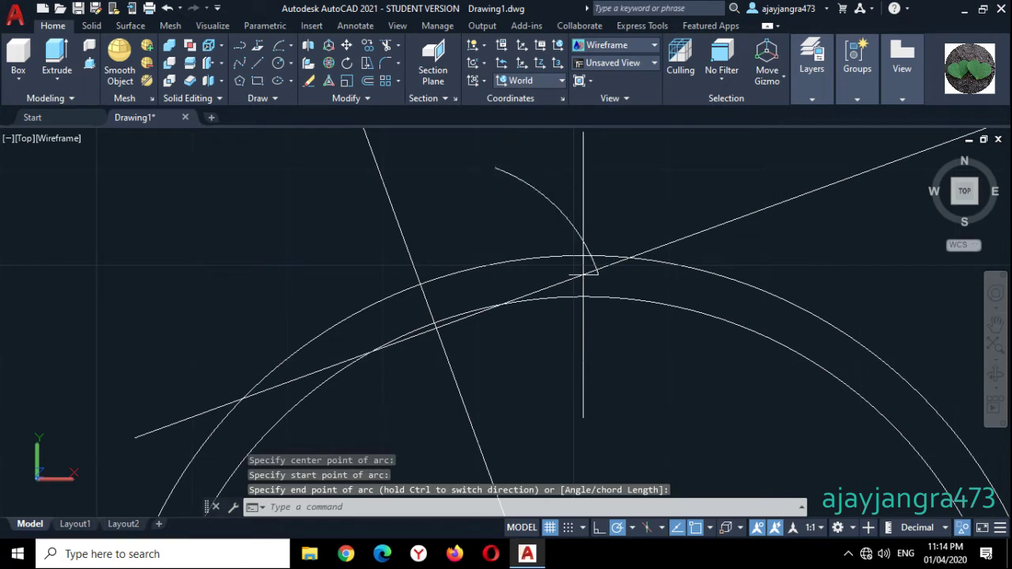
Rotate the new flank arc clockwise about the inclined lines' crossing so that it passes through both circles
click(508, 173)
click(349, 64)
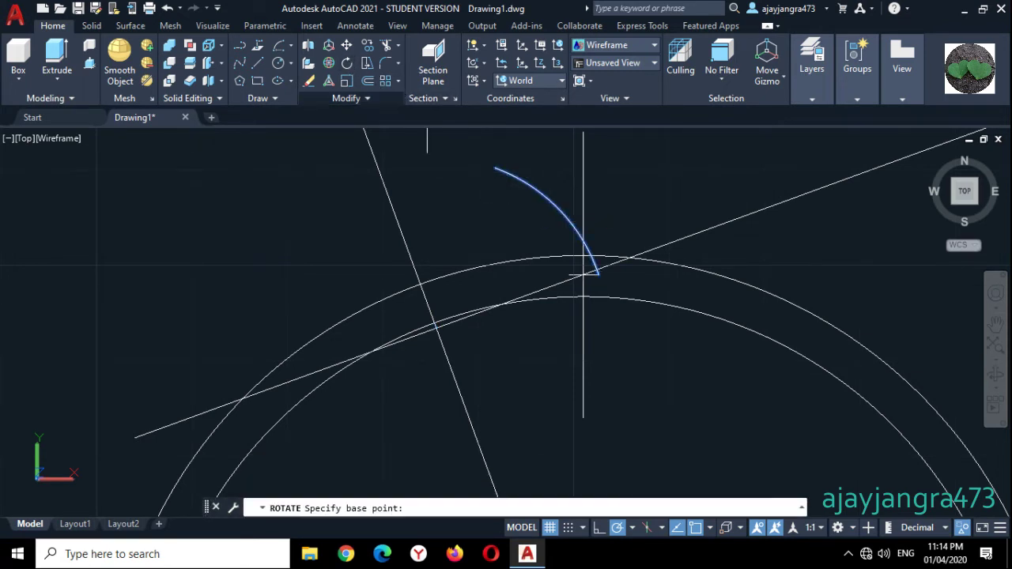
scroll(435, 329, up, 3)
click(423, 301)
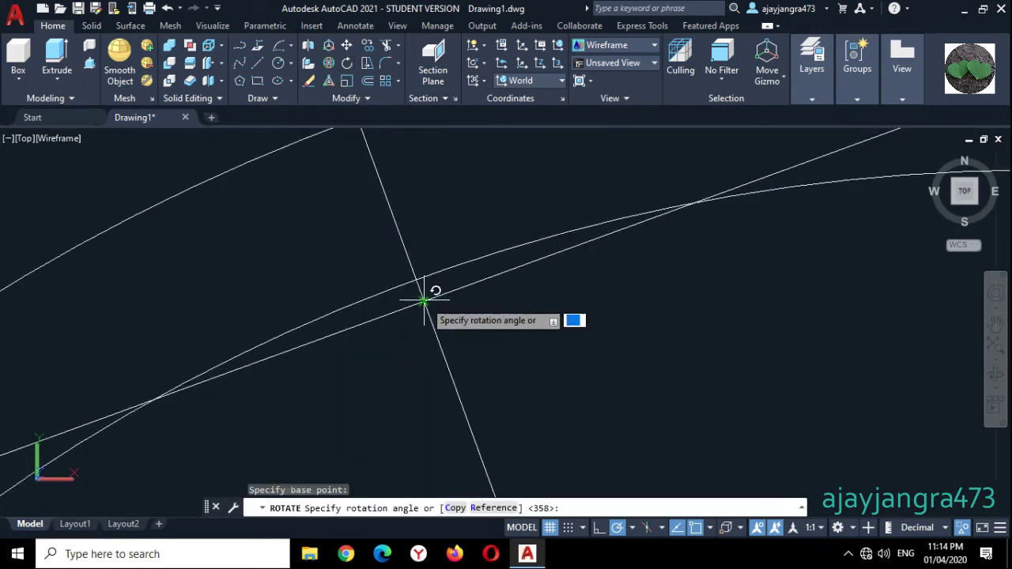
scroll(425, 301, down, 2)
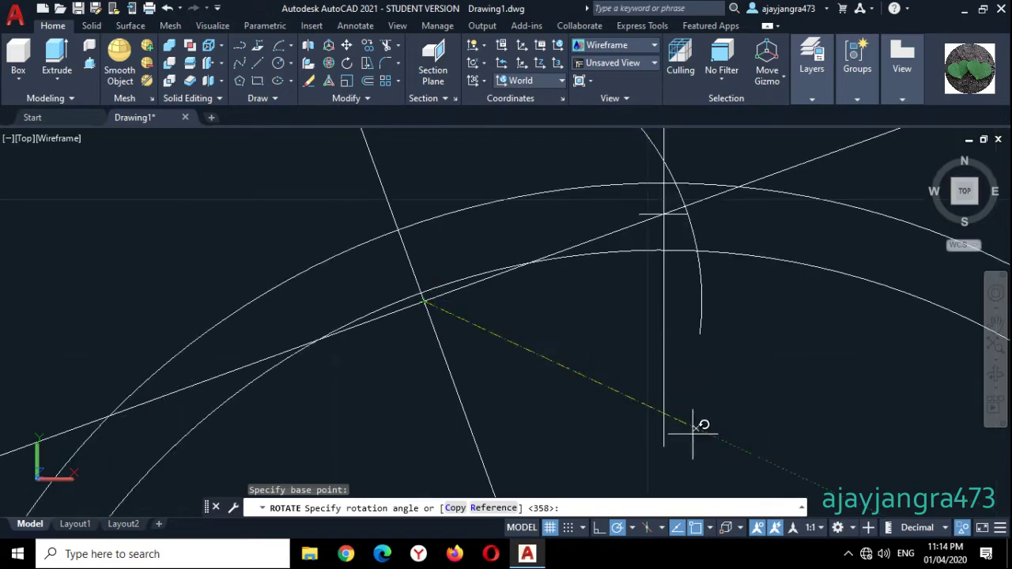
click(732, 447)
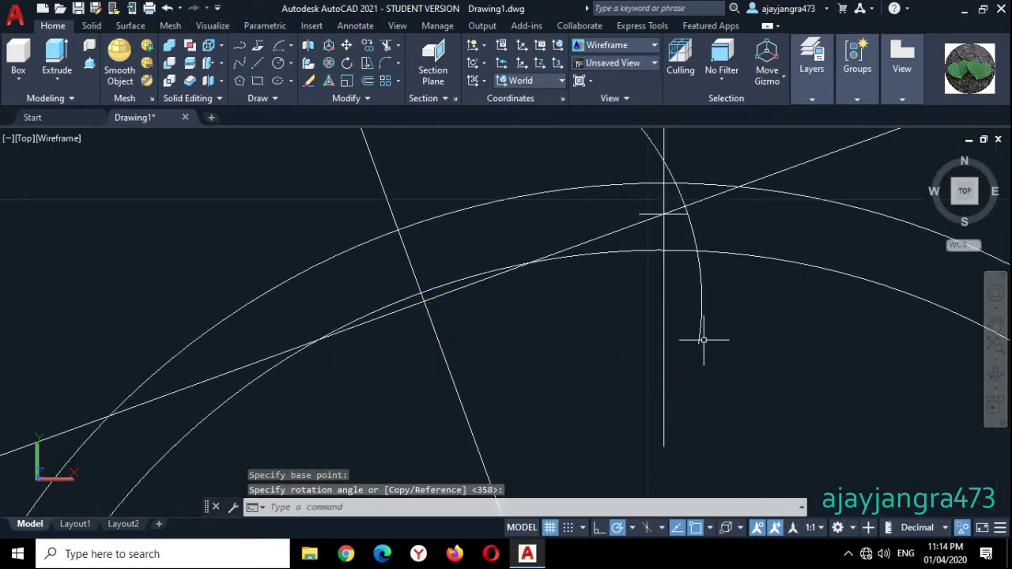
Mirror the flank arc about the short vertical line, keeping the source arc
scroll(624, 372, down, 2)
scroll(656, 281, up, 2)
click(711, 335)
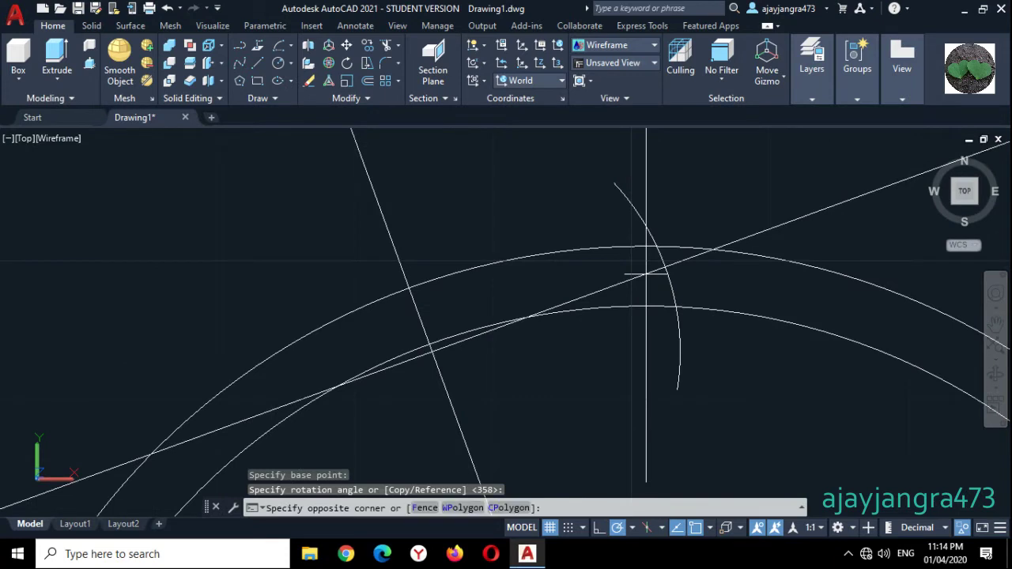
click(674, 331)
click(378, 100)
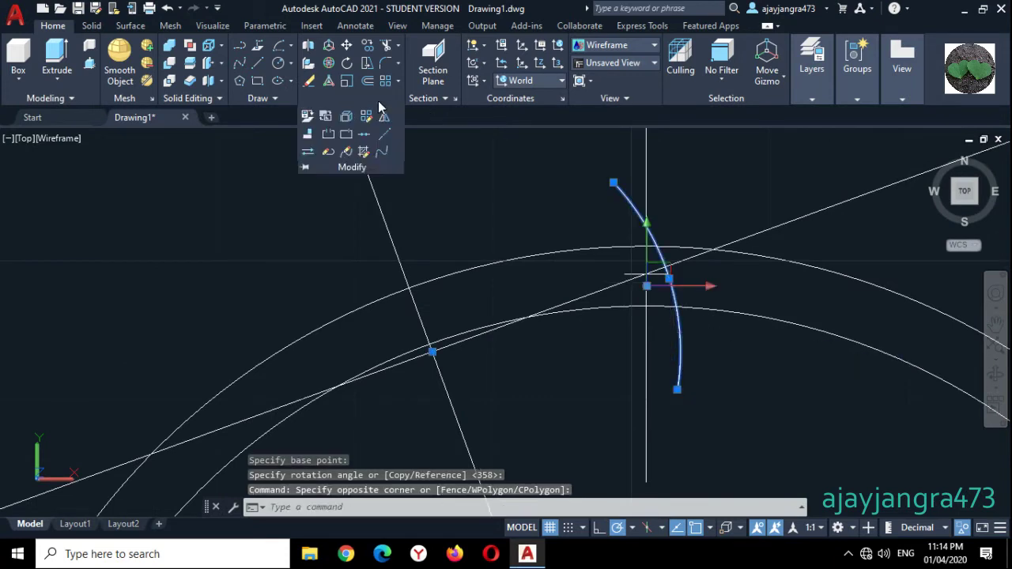
click(385, 150)
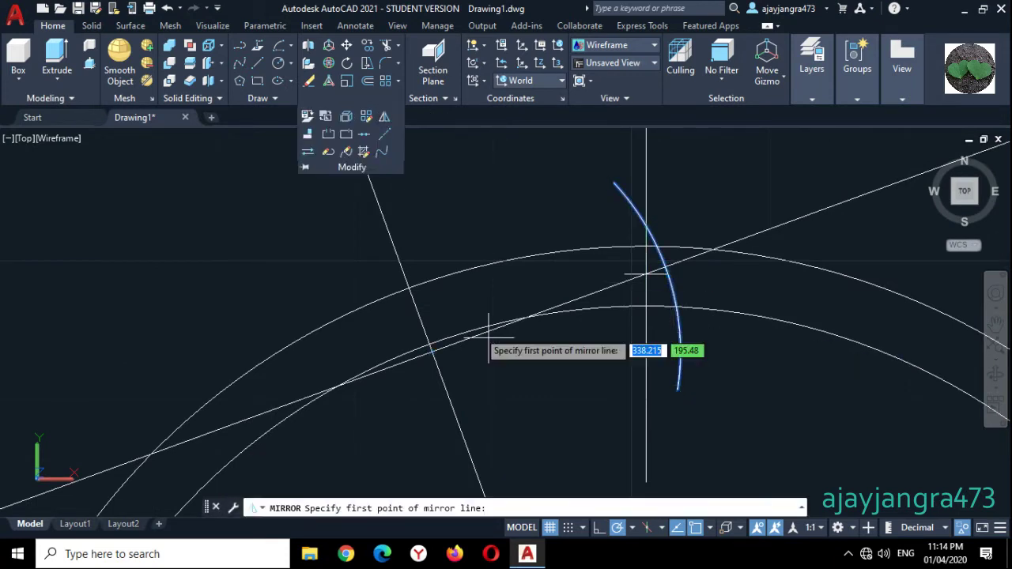
click(646, 480)
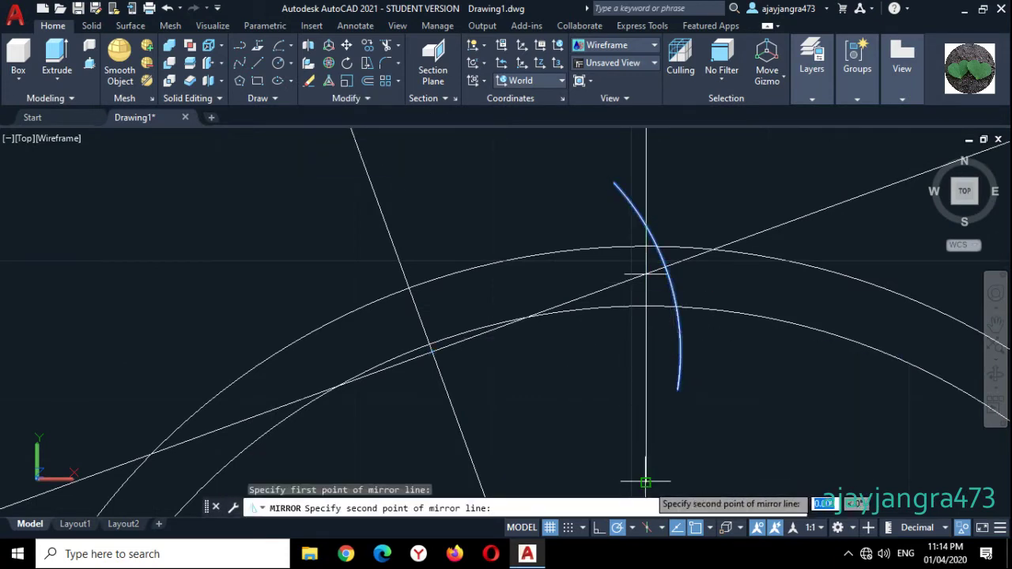
click(646, 152)
key(Return)
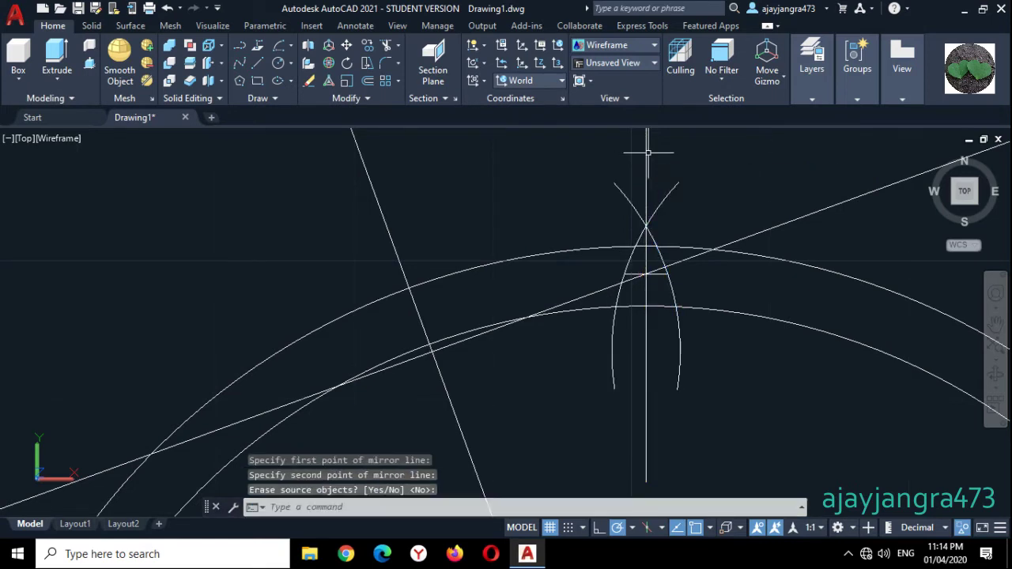
Erase the two inclined construction lines and the short vertical line
scroll(459, 253, down, 2)
click(466, 196)
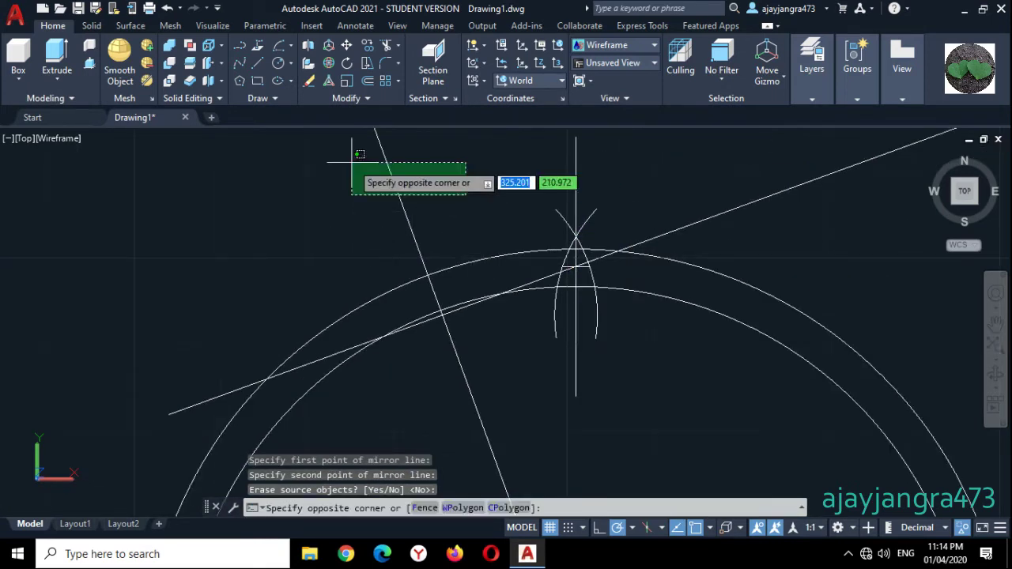
click(351, 163)
click(797, 229)
click(777, 186)
click(608, 150)
click(543, 168)
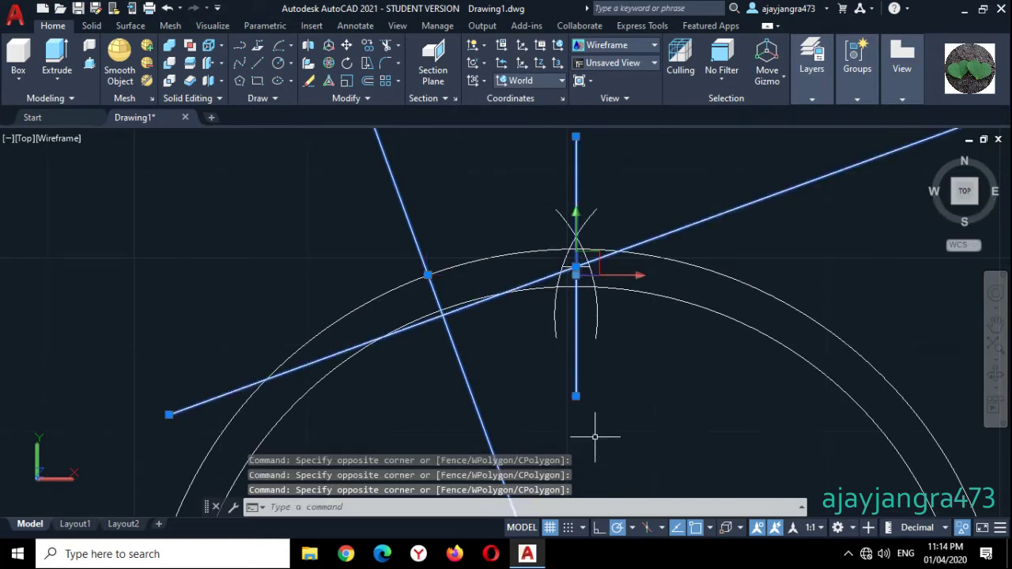
click(310, 82)
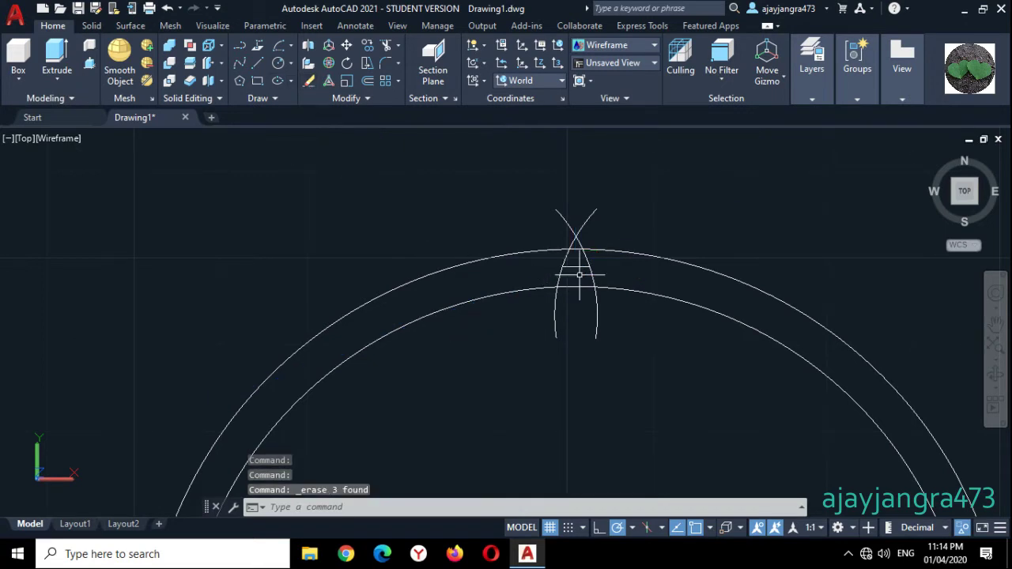
Erase the short thickness arc between the two flank arcs
scroll(579, 276, up, 5)
click(573, 238)
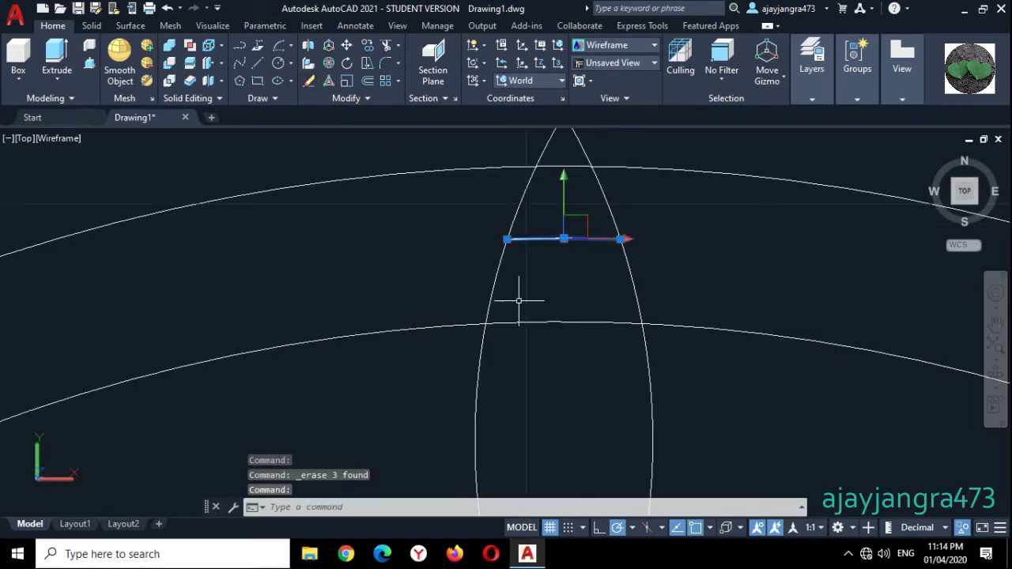
click(309, 82)
scroll(339, 219, down, 3)
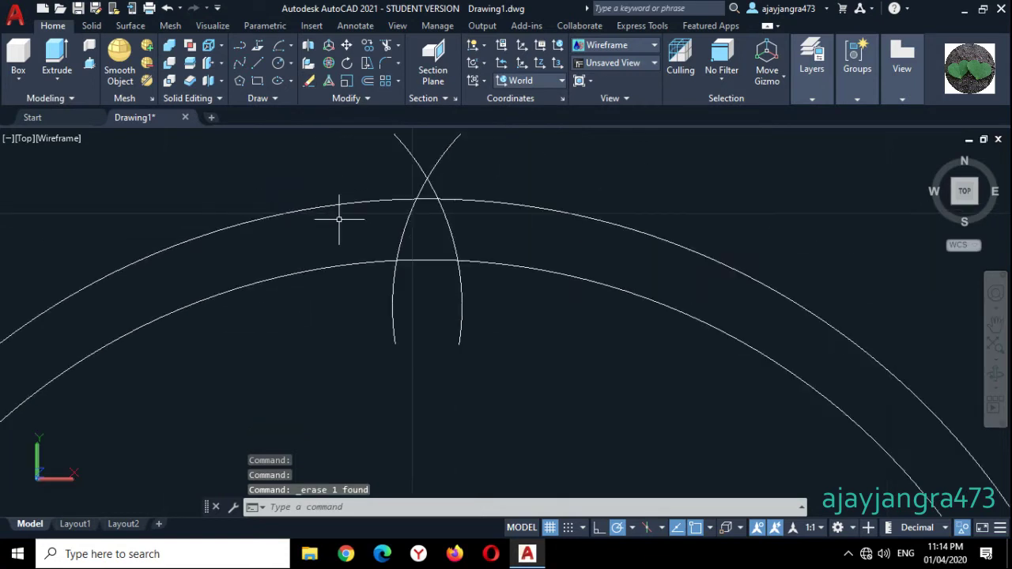
Trim both flank arcs above the outer circle and trim away the outer circle beyond the tooth tip
scroll(540, 357, down, 2)
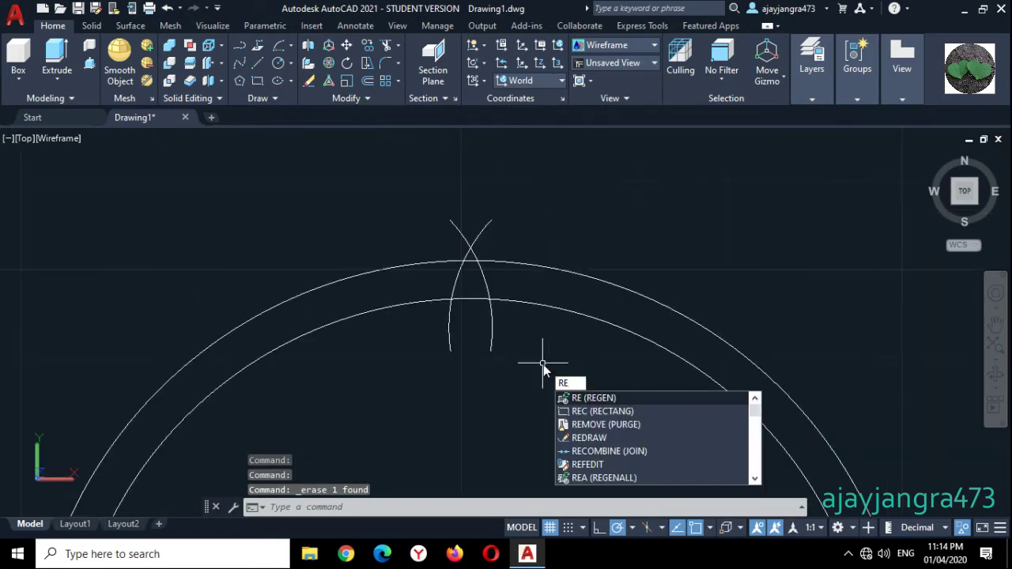
key(BackSpace)
key(BackSpace)
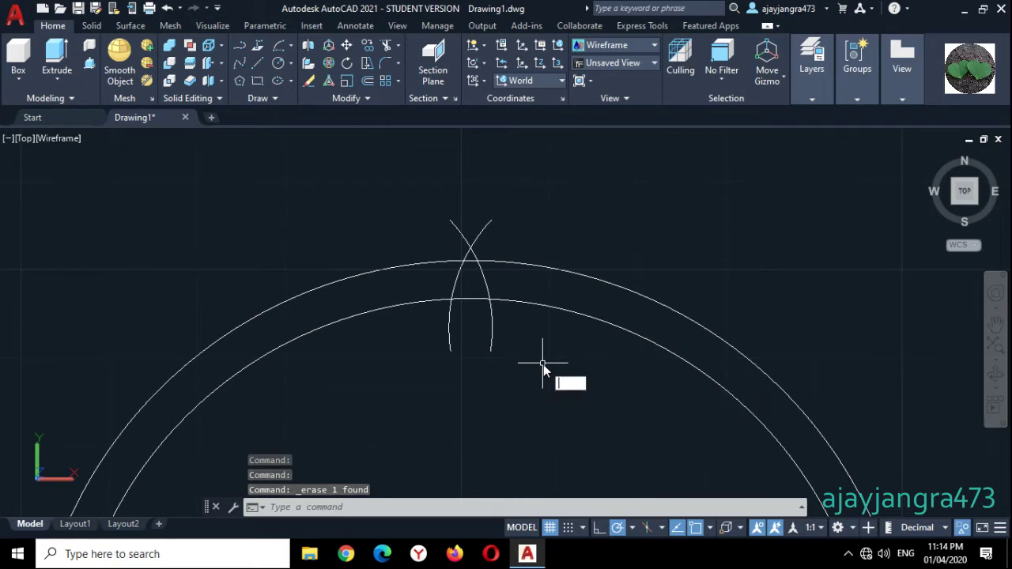
text(TR)
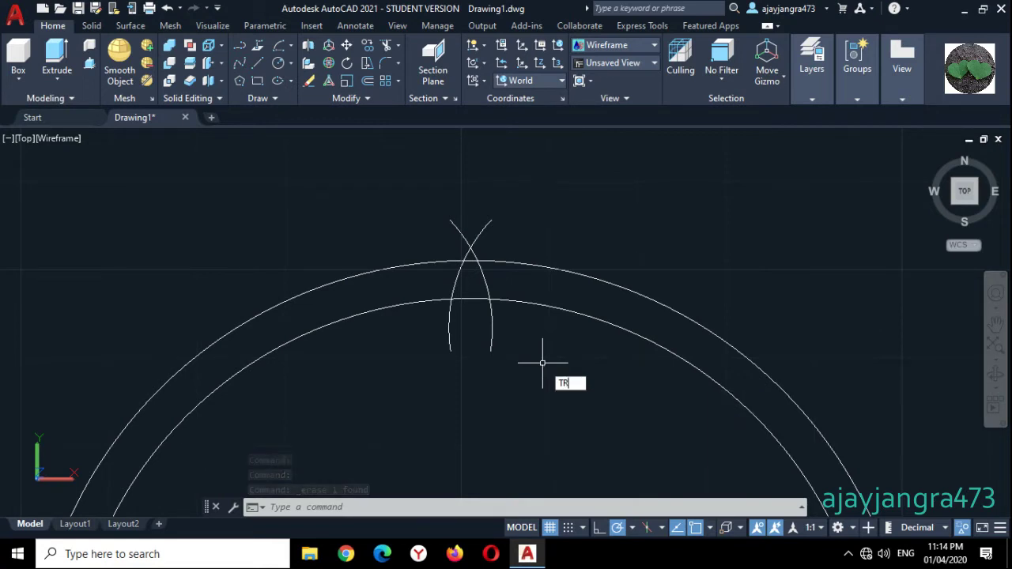
key(Return)
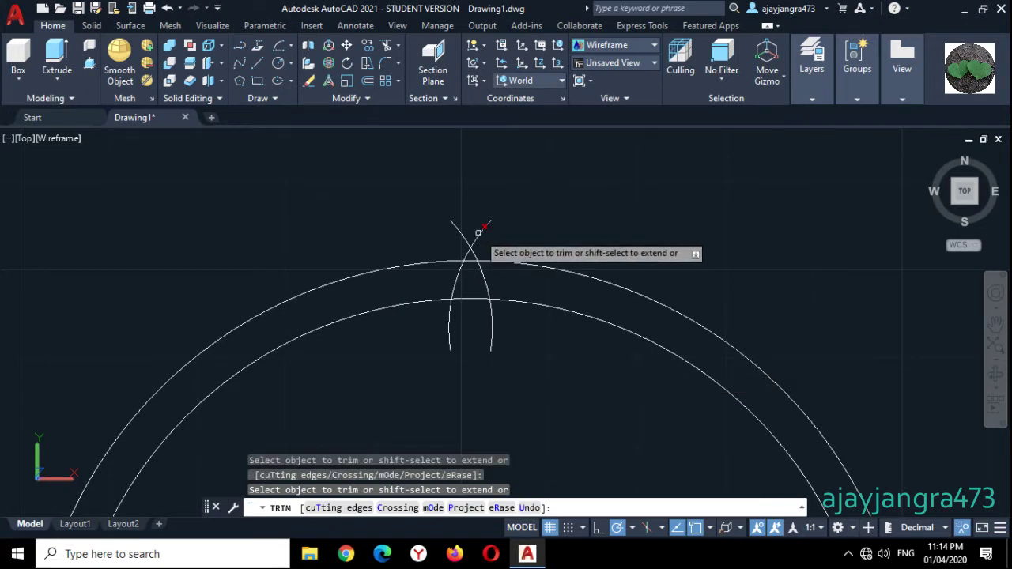
click(423, 199)
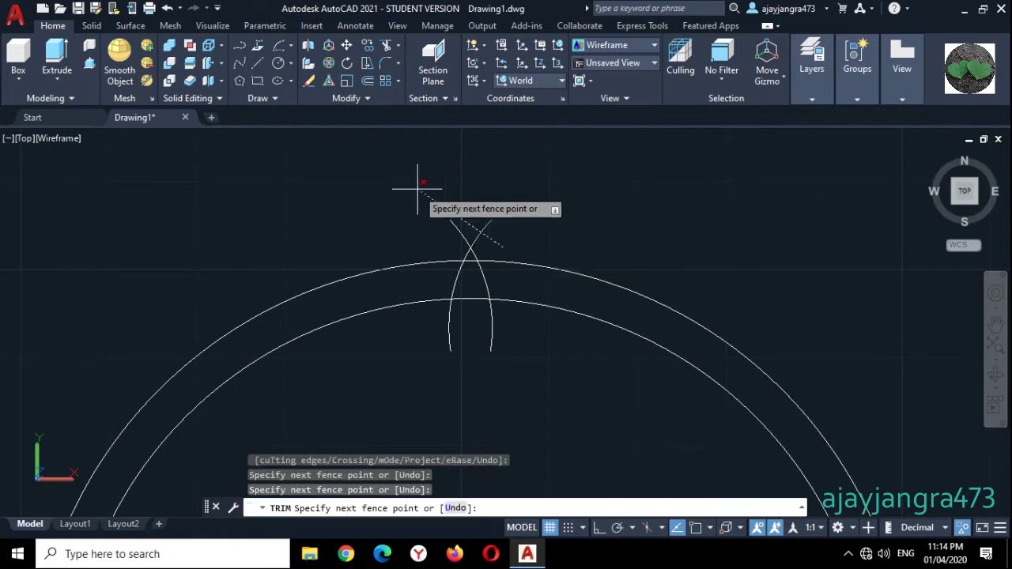
click(434, 199)
click(479, 242)
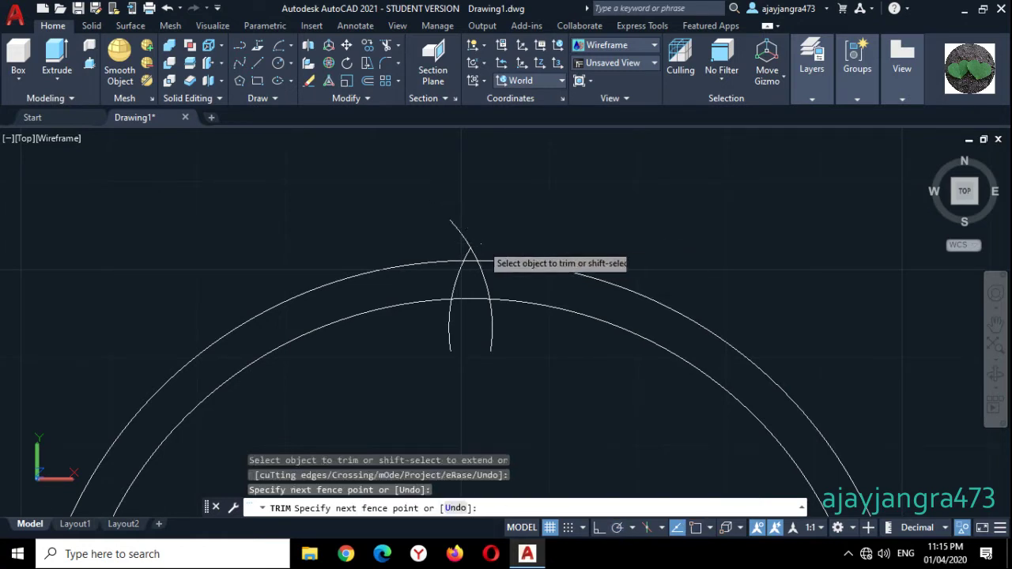
click(429, 208)
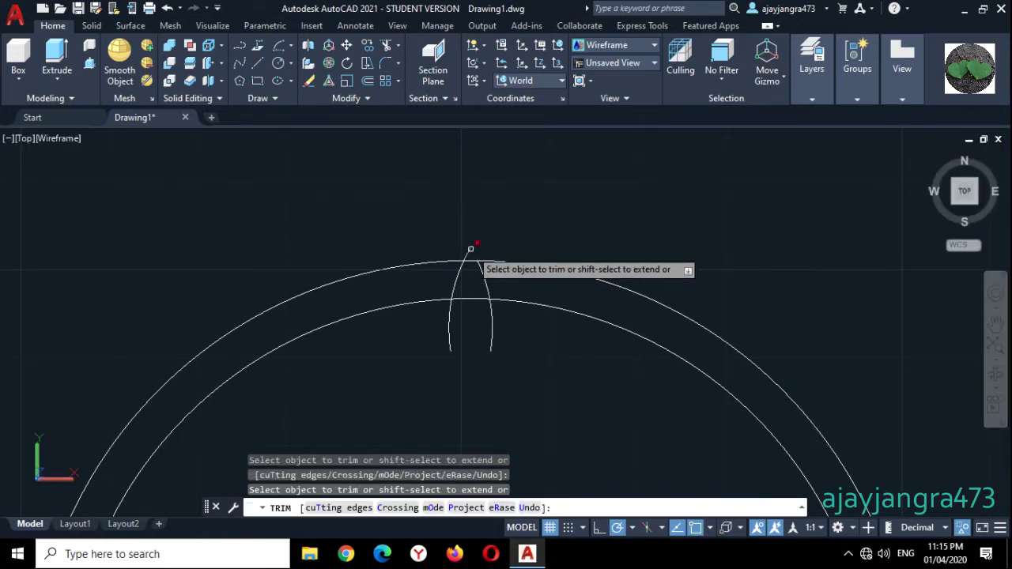
click(466, 250)
click(496, 262)
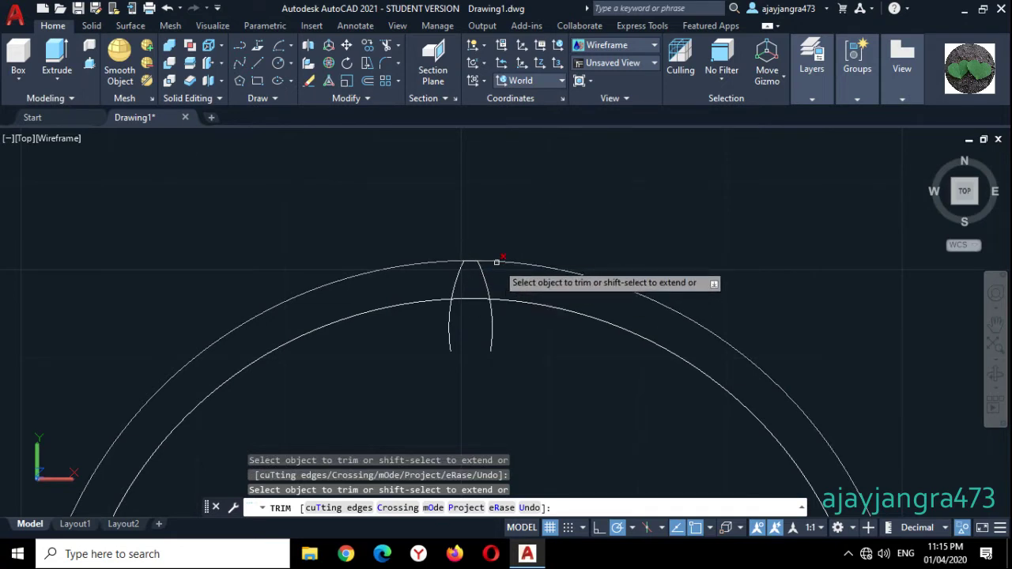
Trim the flank arc ends inside the inner circle and the inner circle's segment across the tooth base
click(492, 332)
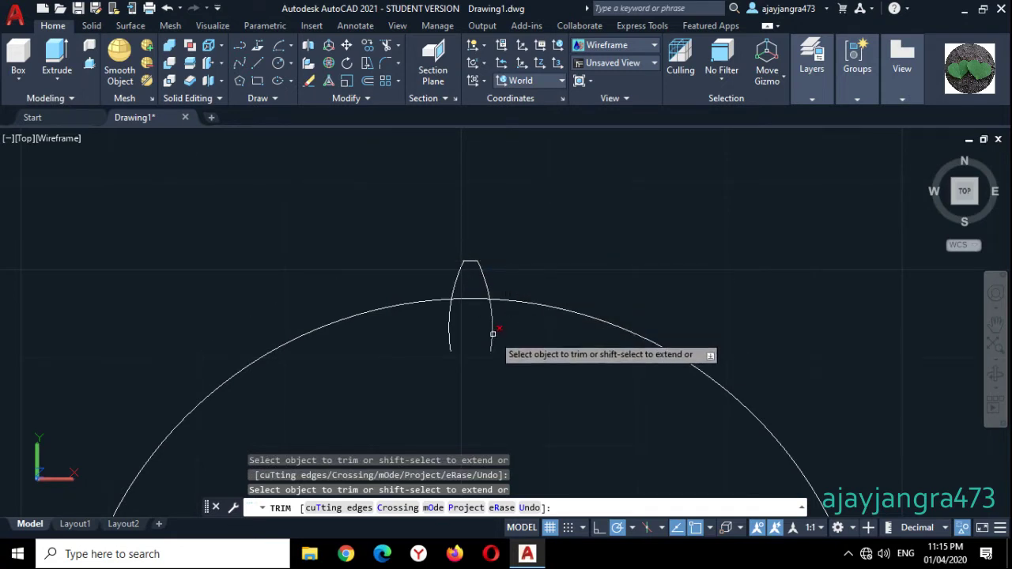
click(450, 328)
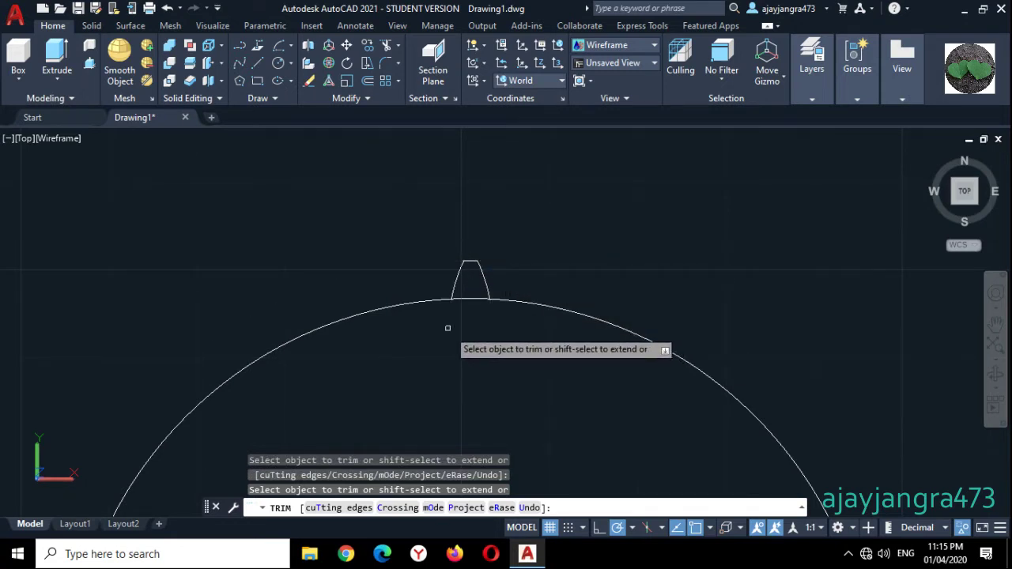
click(482, 298)
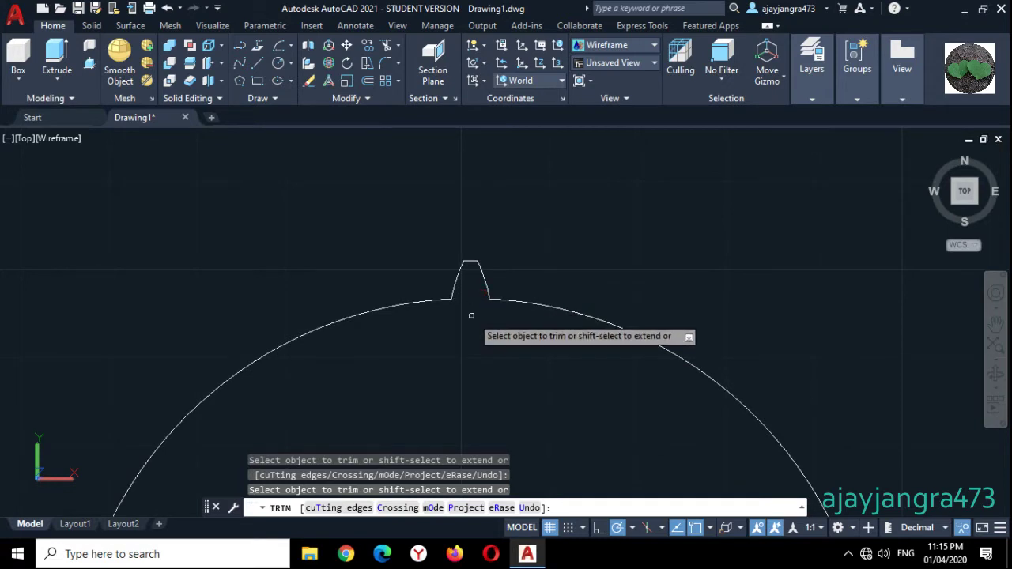
key(Escape)
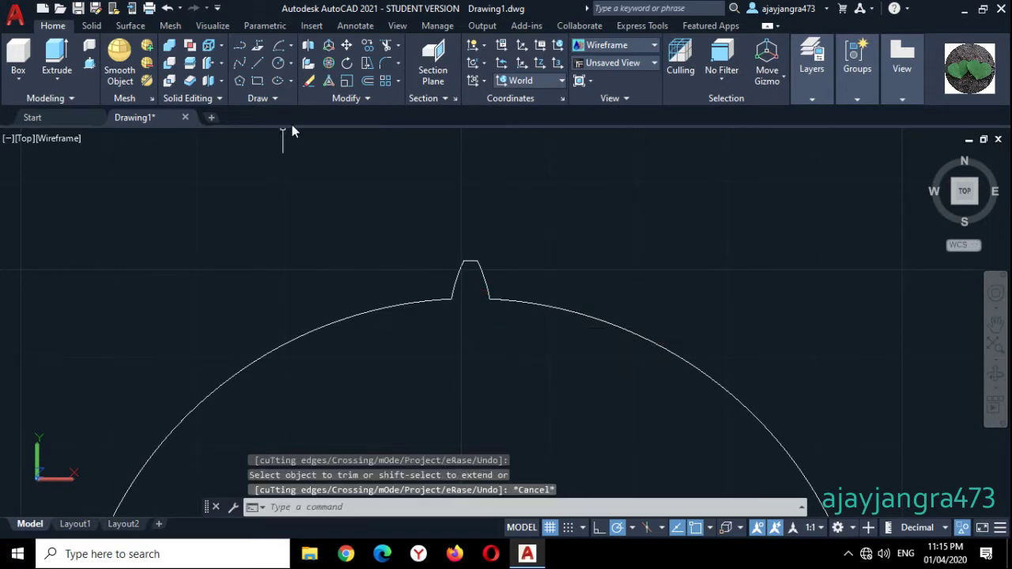
Fillet both root corners between the tooth flanks and the inner circle with a 0.785 radius, using the Multiple option
click(385, 63)
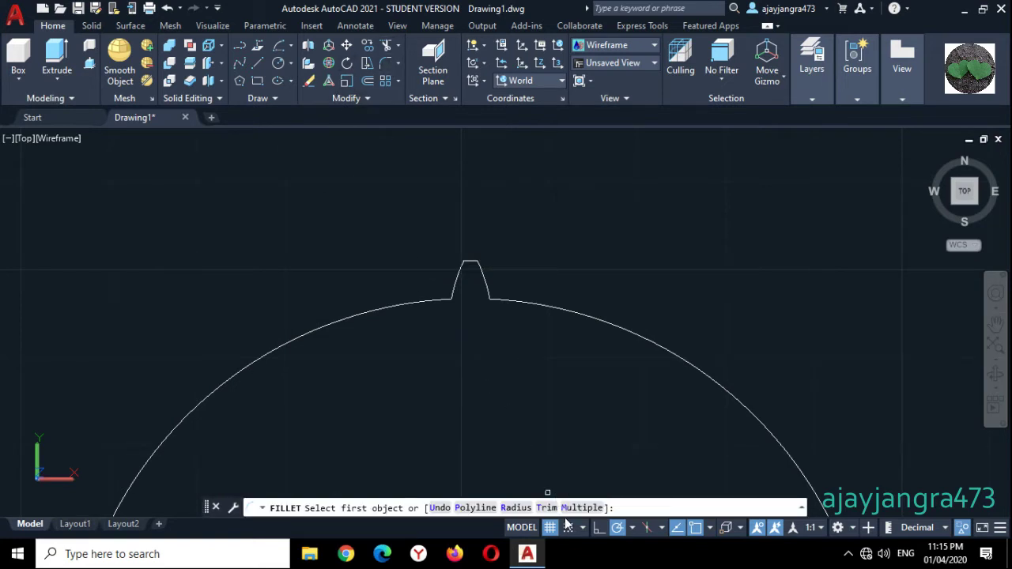
click(516, 508)
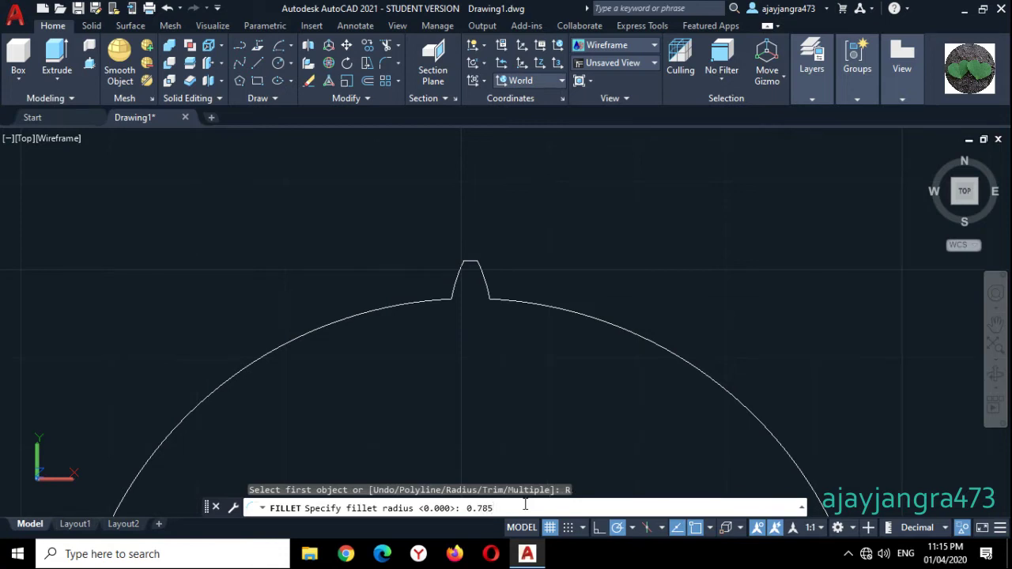
key(Return)
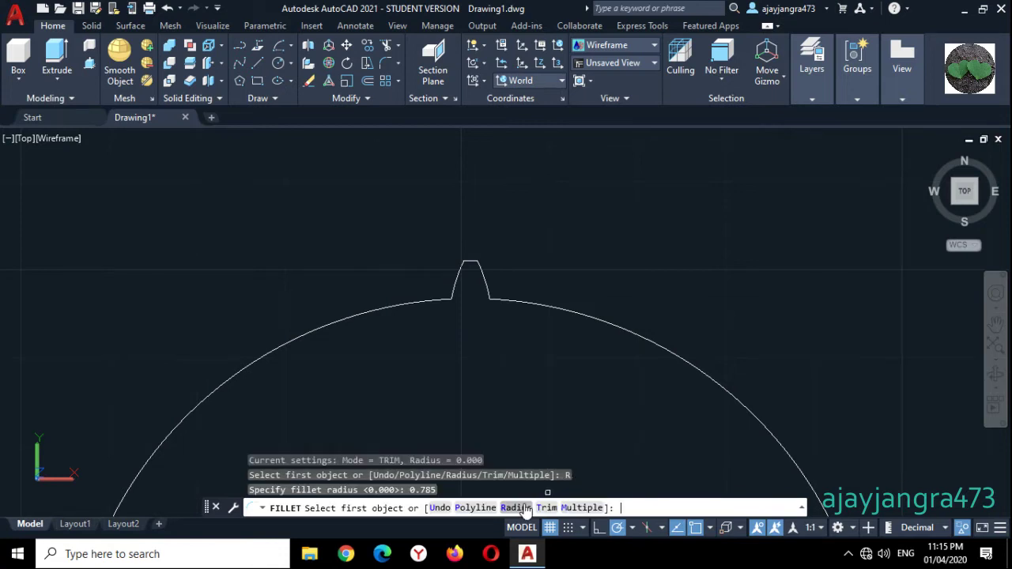
click(575, 509)
scroll(467, 302, up, 3)
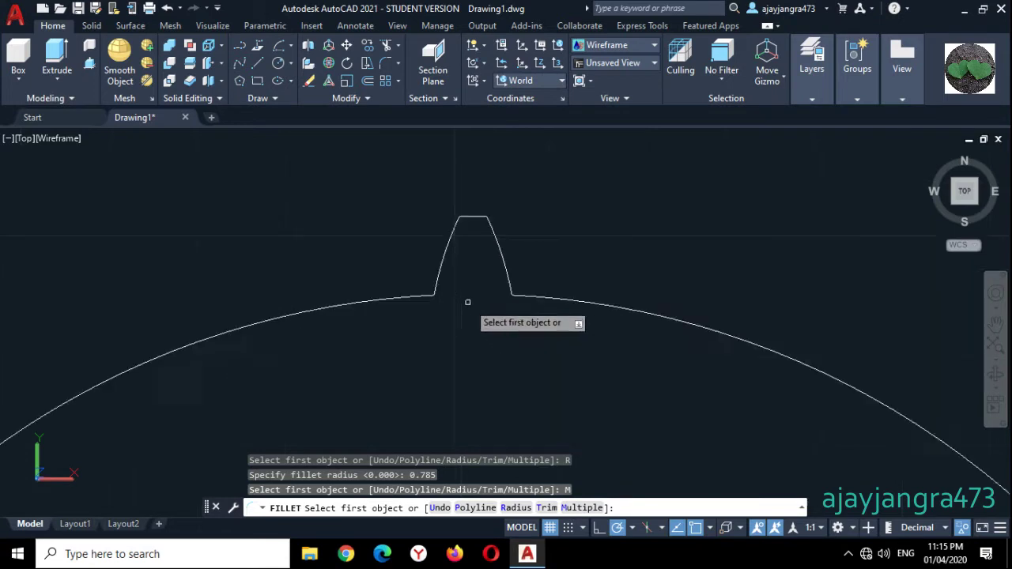
scroll(465, 302, down, 1)
scroll(445, 296, down, 4)
scroll(444, 295, up, 10)
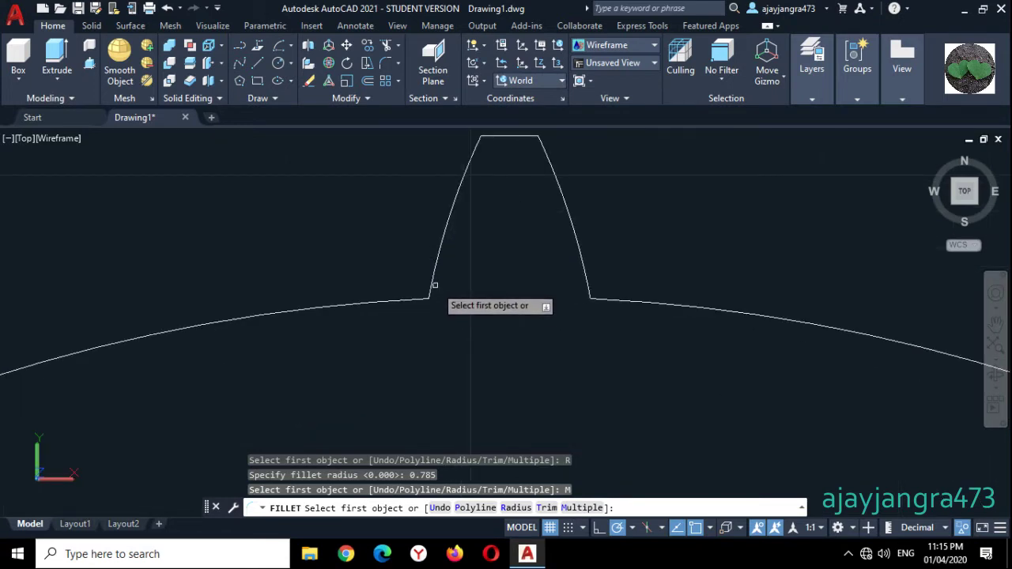
click(431, 282)
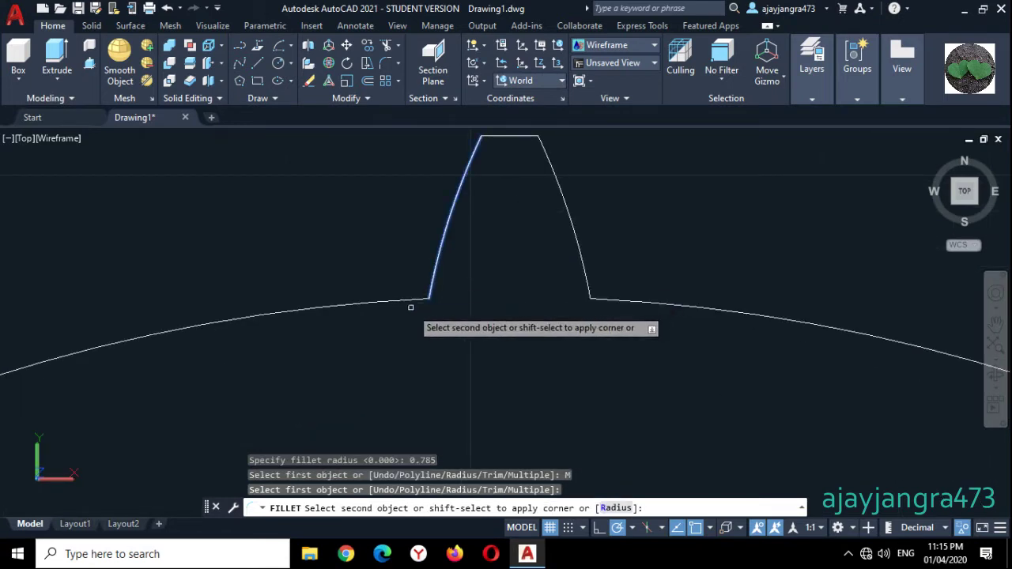
click(406, 301)
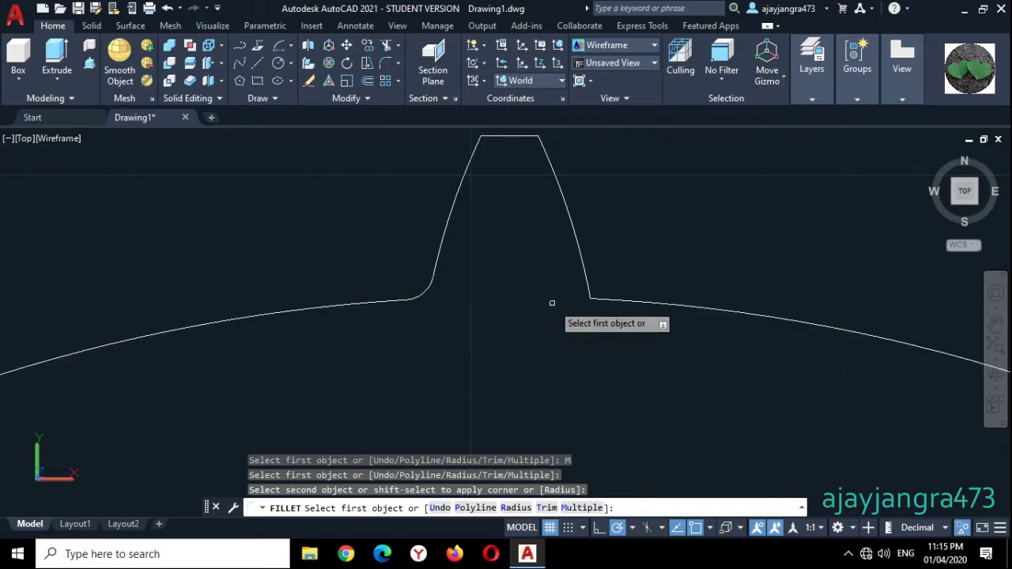
click(589, 285)
click(618, 300)
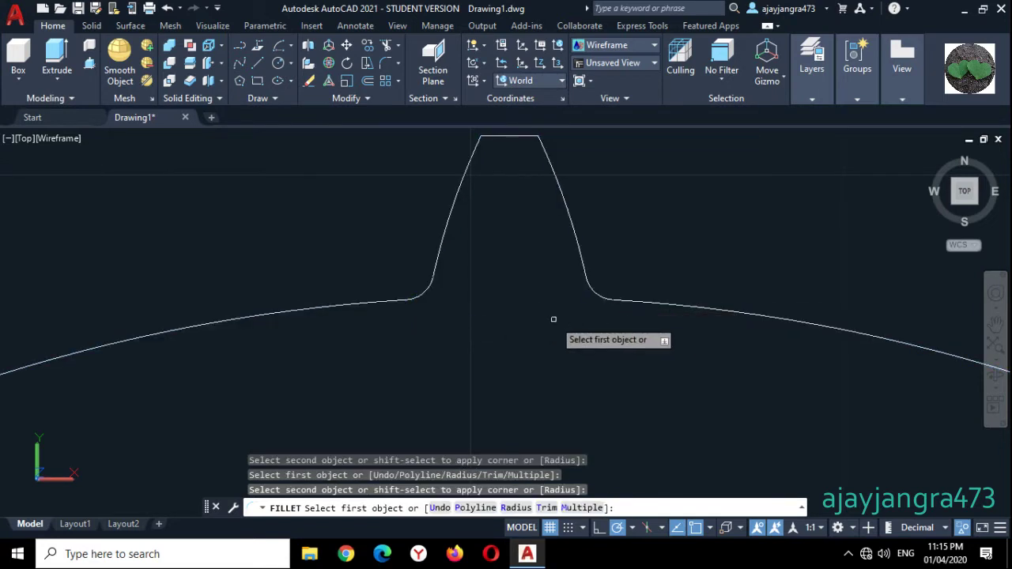
key(Escape)
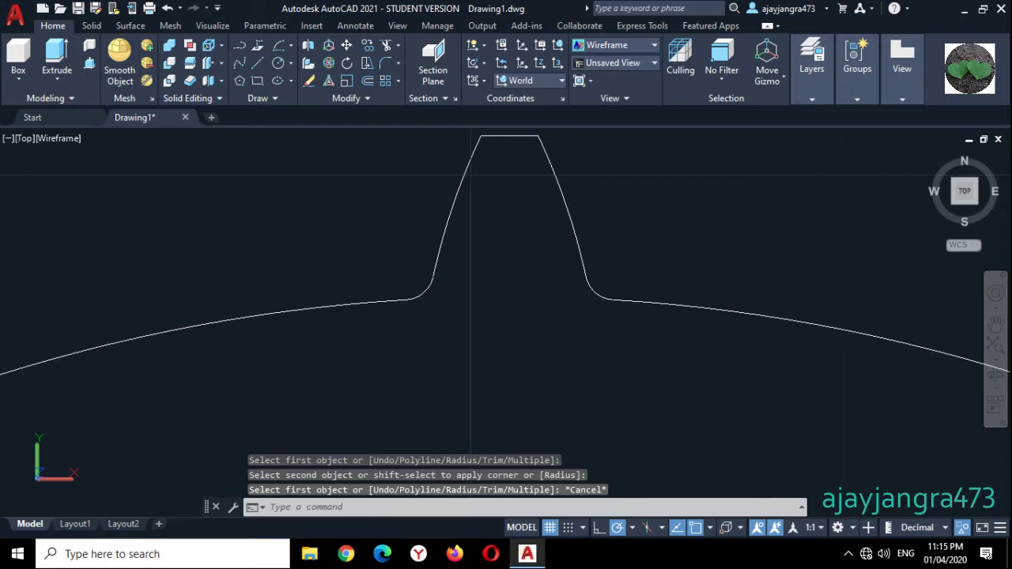
Join the tooth's tip arc, two flank arcs and two root fillets into a single polyline
click(603, 320)
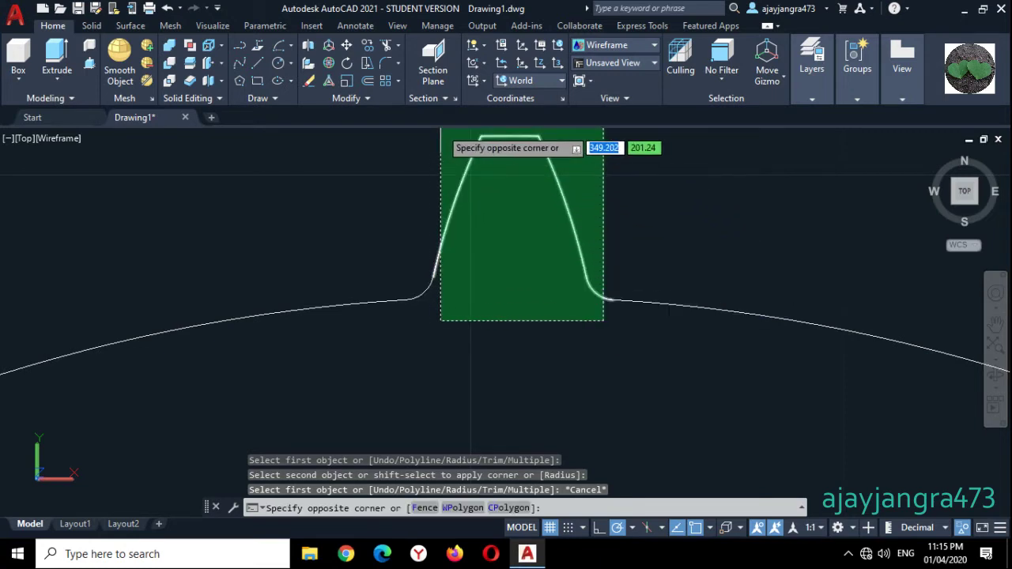
click(430, 128)
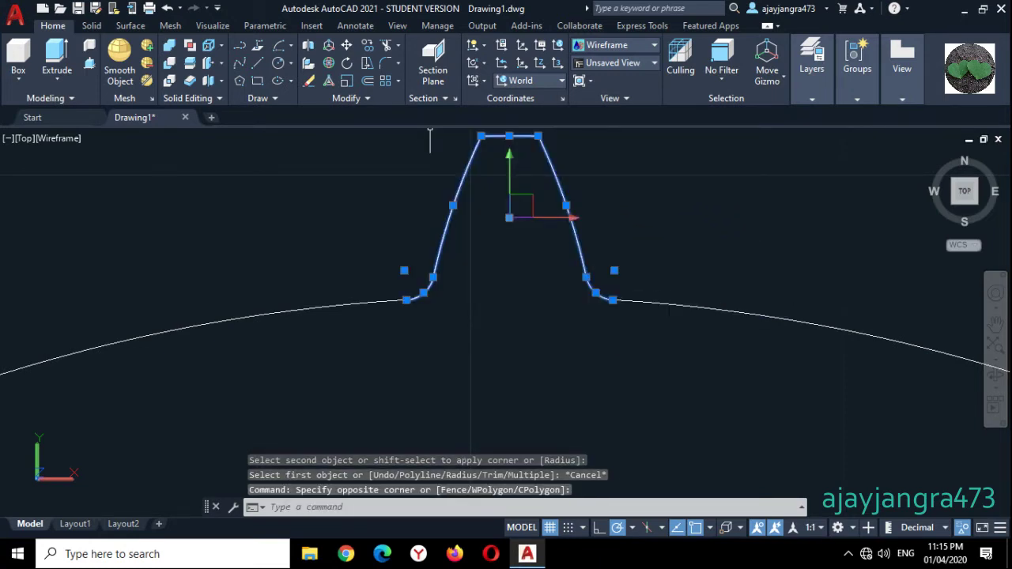
key(Return)
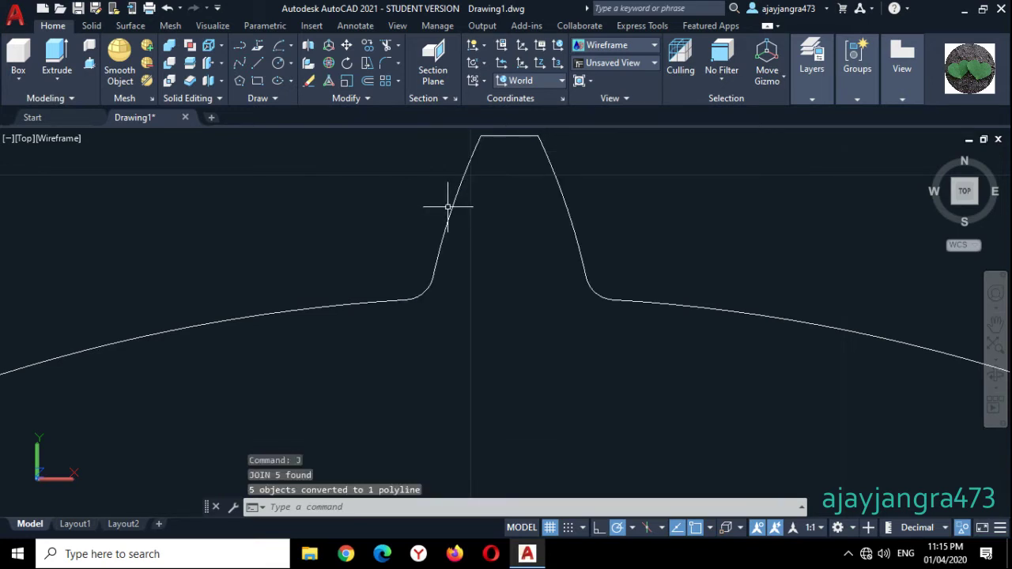
scroll(447, 207, down, 8)
scroll(448, 207, down, 2)
scroll(604, 227, down, 2)
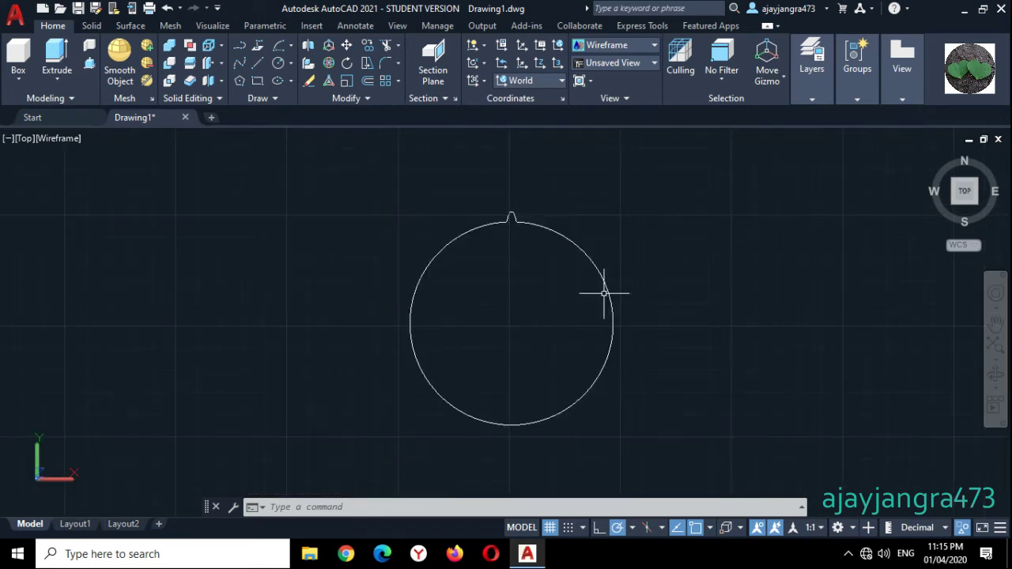
Draw a 14 mm diameter circle at the centre of the gear's root circle
click(279, 65)
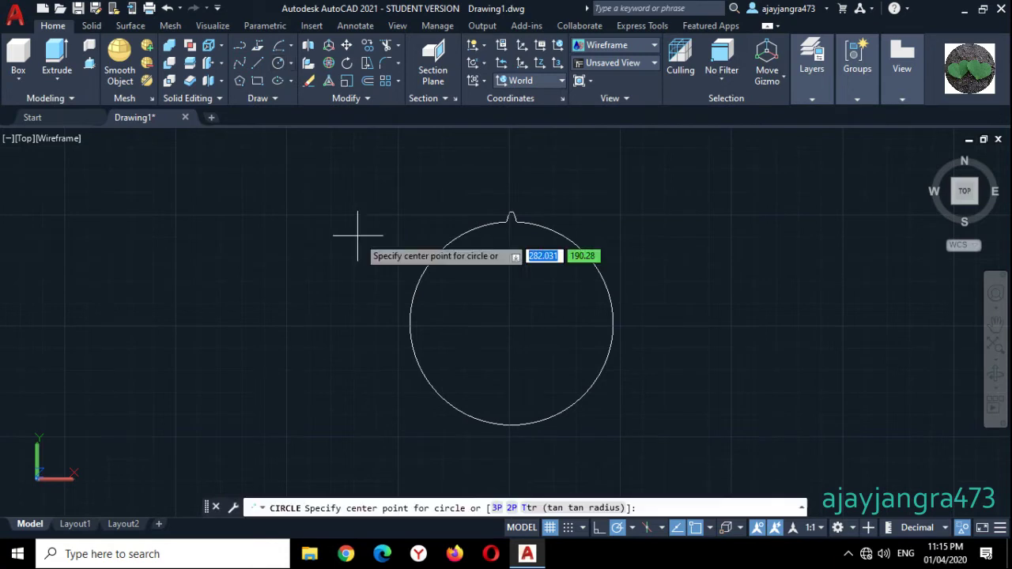
click(511, 323)
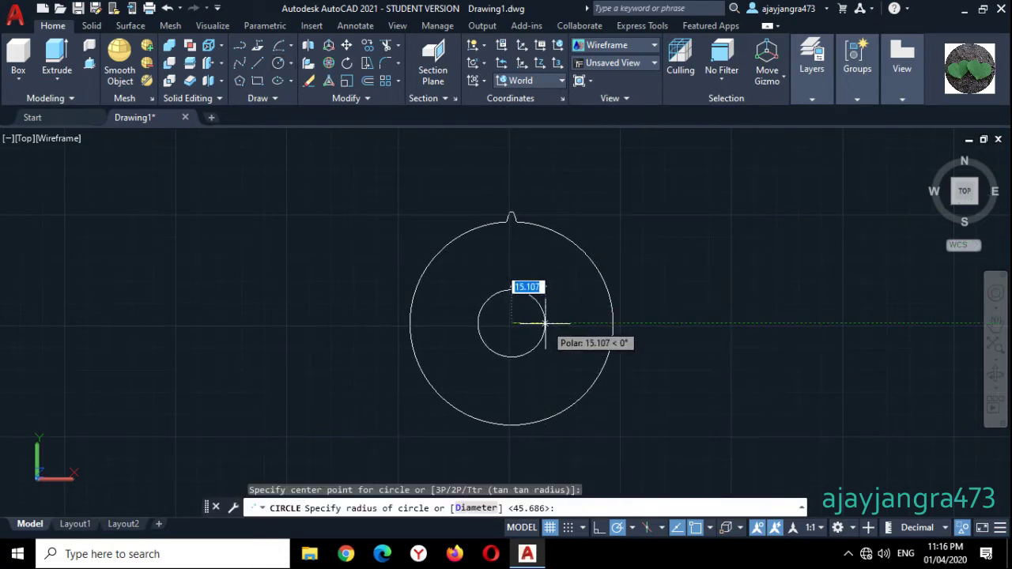
text(d)
key(Return)
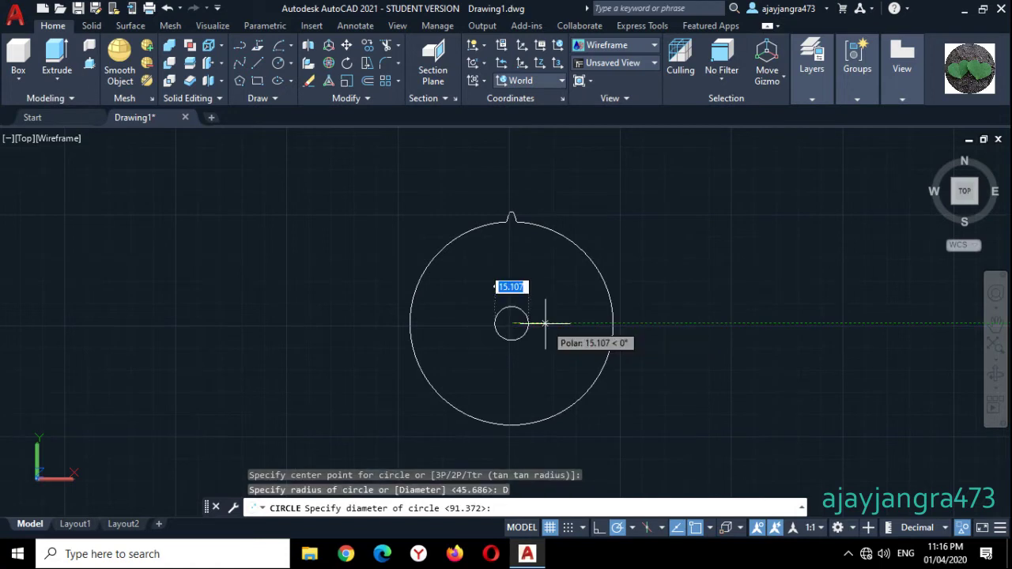
text(14)
key(Return)
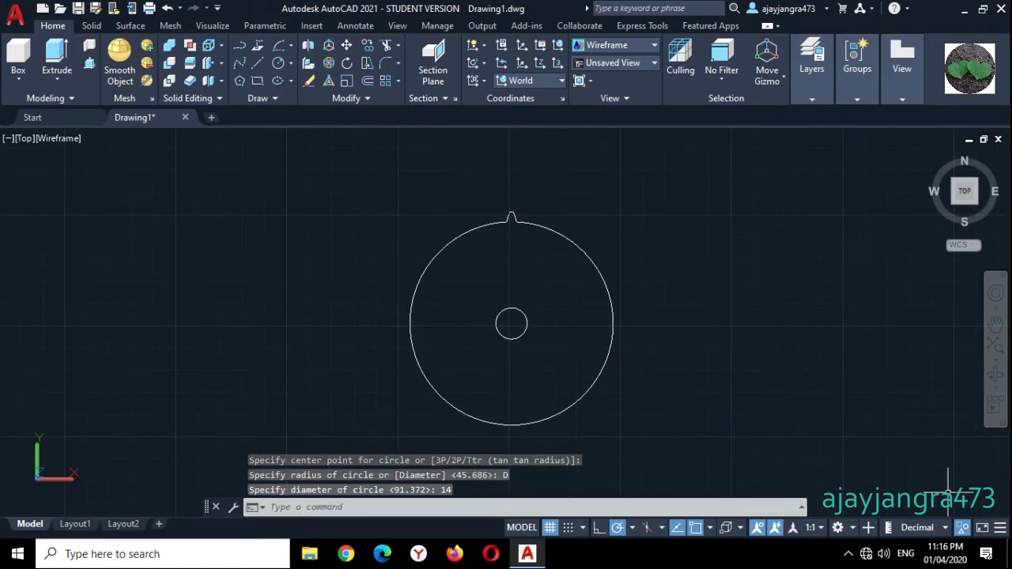
End object isolation to bring back the hidden circle crossing the middle of the tooth
click(963, 531)
click(958, 514)
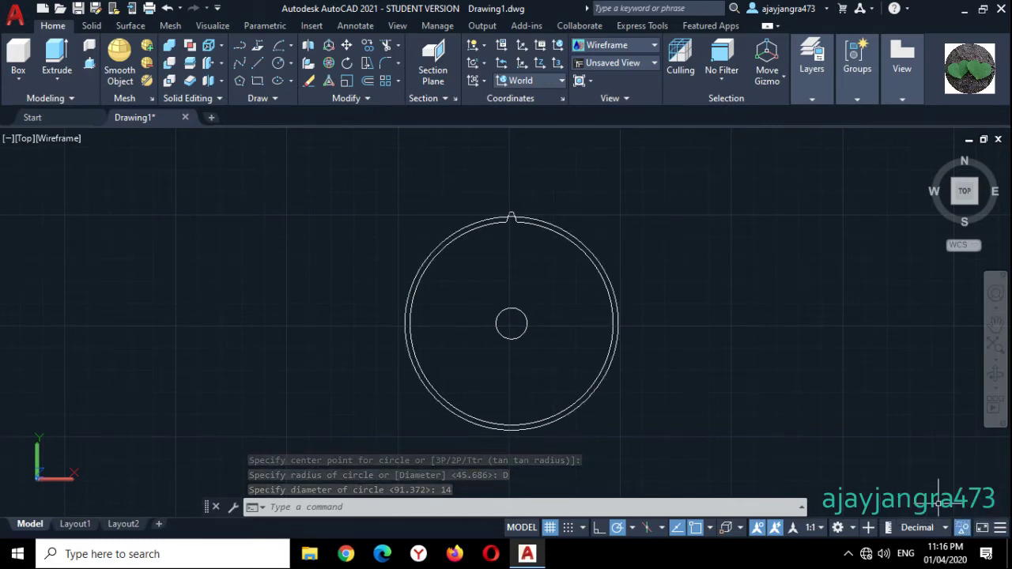
scroll(506, 211, up, 10)
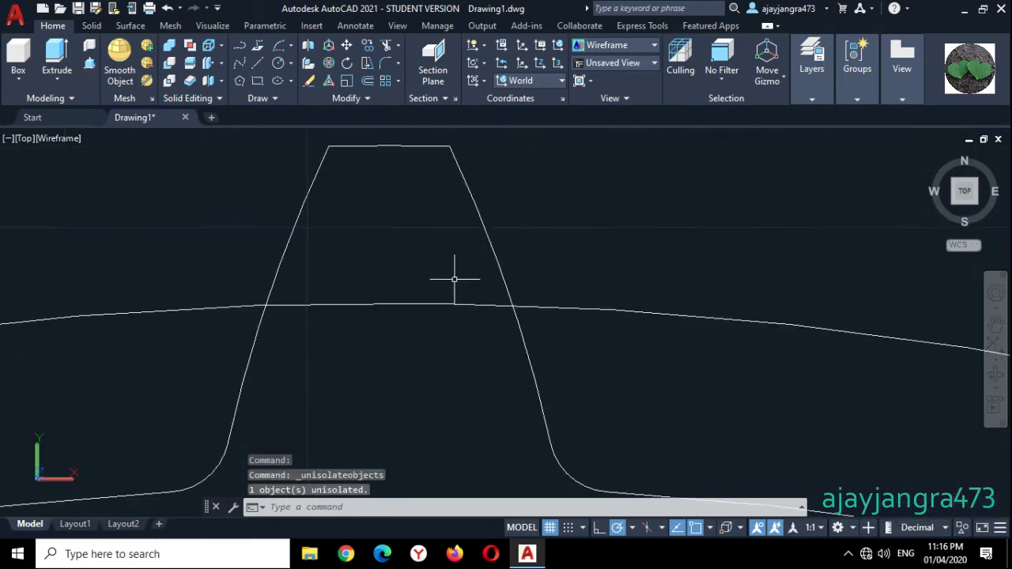
Try erasing the full circle that crosses the middle of the tooth, and undo the erase
click(426, 303)
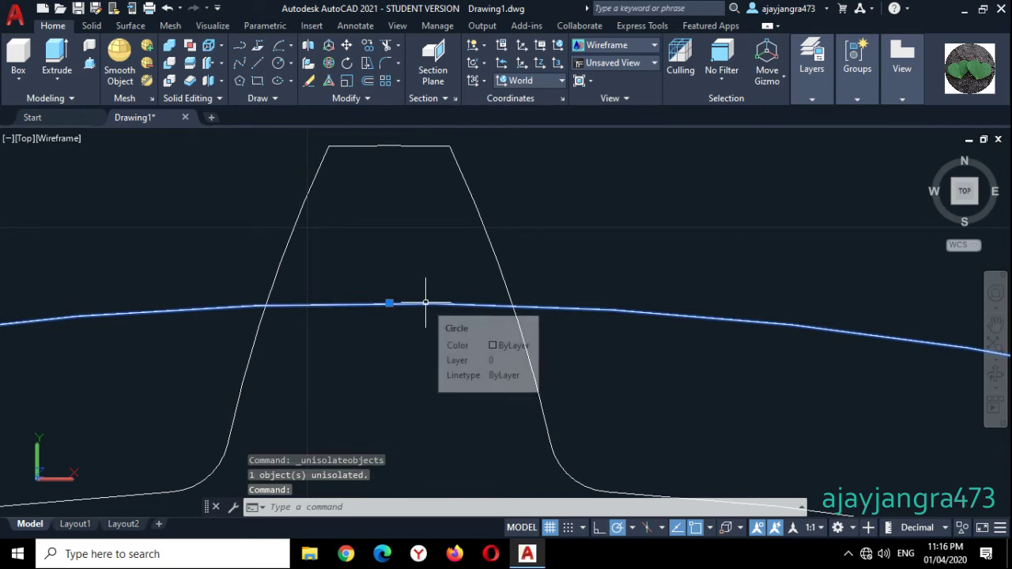
key(Delete)
scroll(459, 252, down, 5)
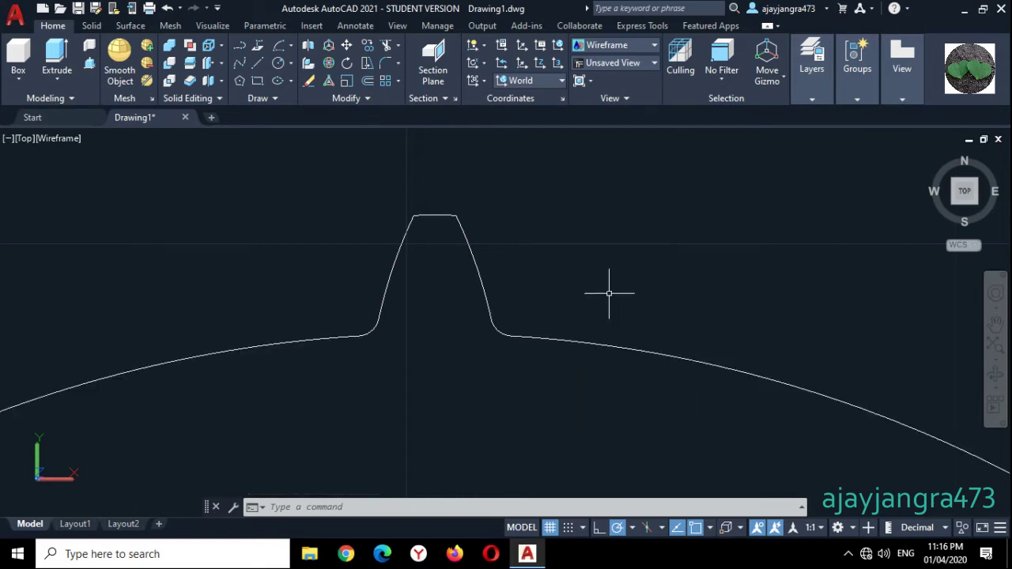
scroll(609, 293, up, 5)
key(ctrl+z)
Erase the trimmed root circle arc that runs between the two root fillets
scroll(613, 260, down, 6)
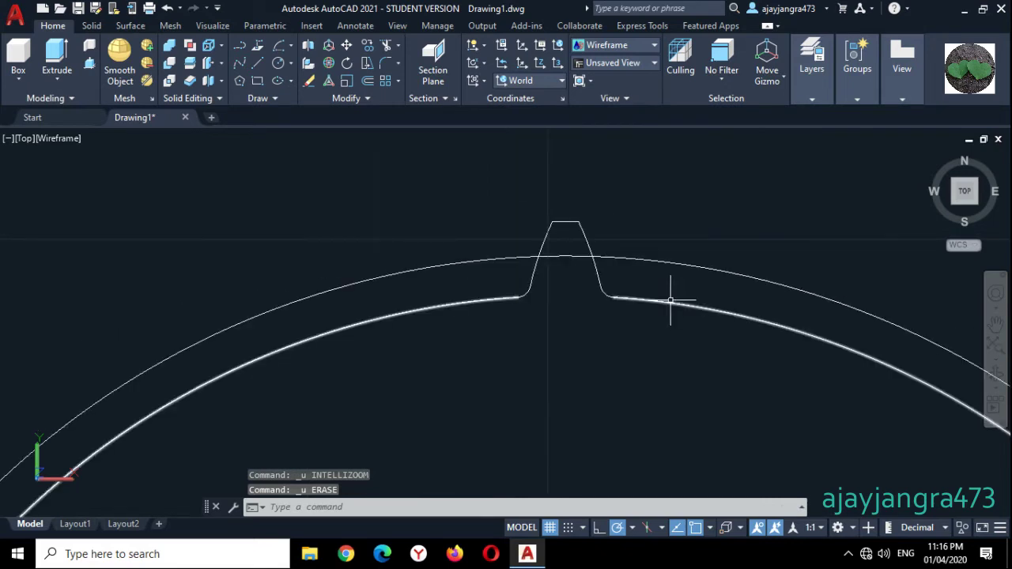
click(673, 303)
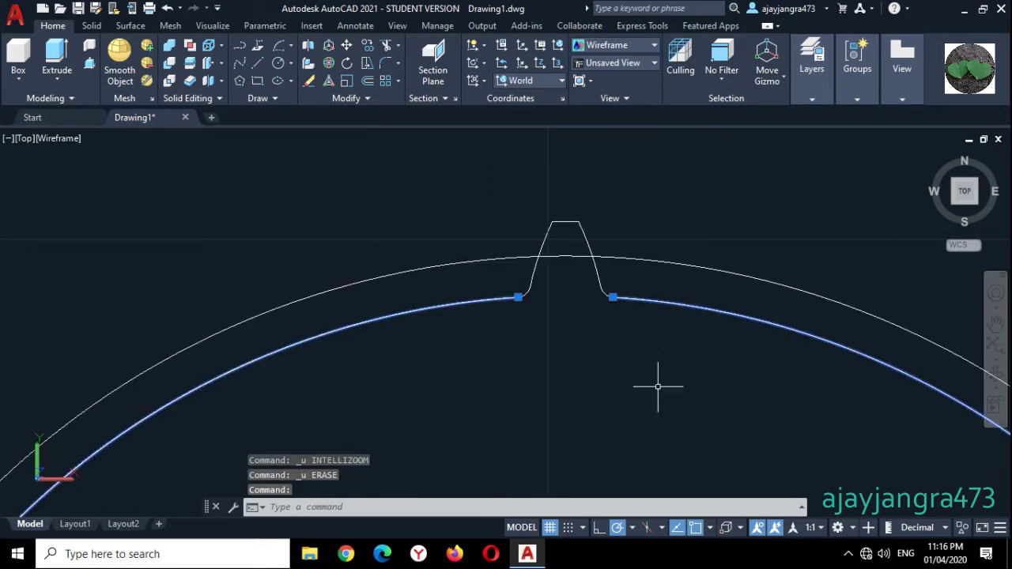
key(Delete)
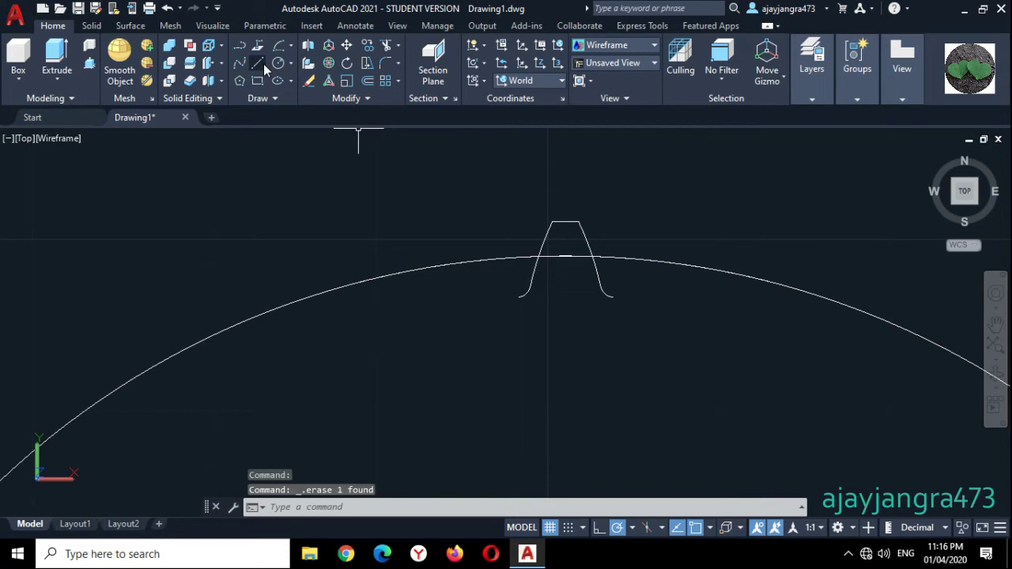
Draw a Center, Start, End arc about the gear centre, closing the tooth base from the right root fillet's end to the left one's
click(291, 47)
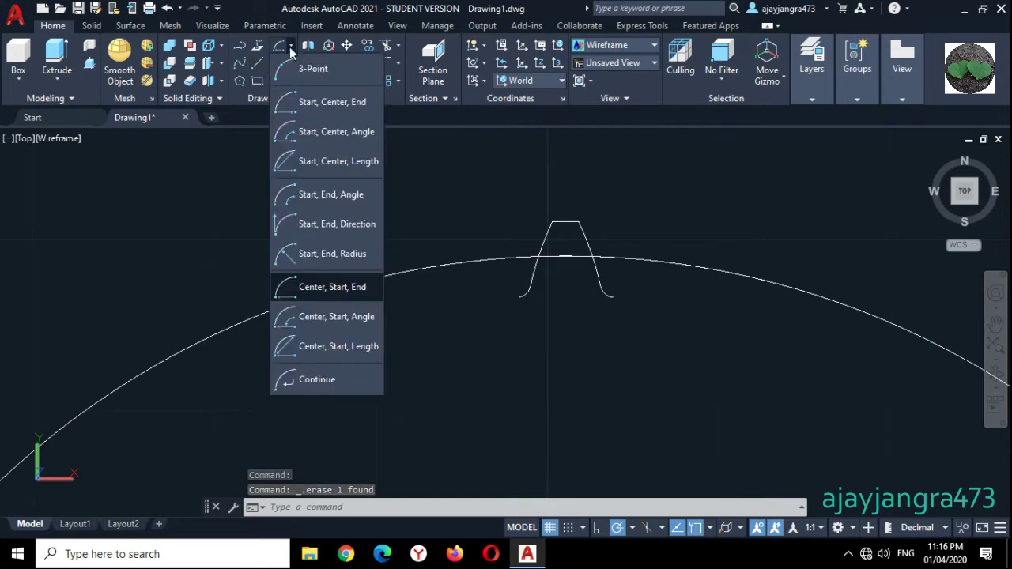
click(321, 287)
scroll(322, 287, down, 4)
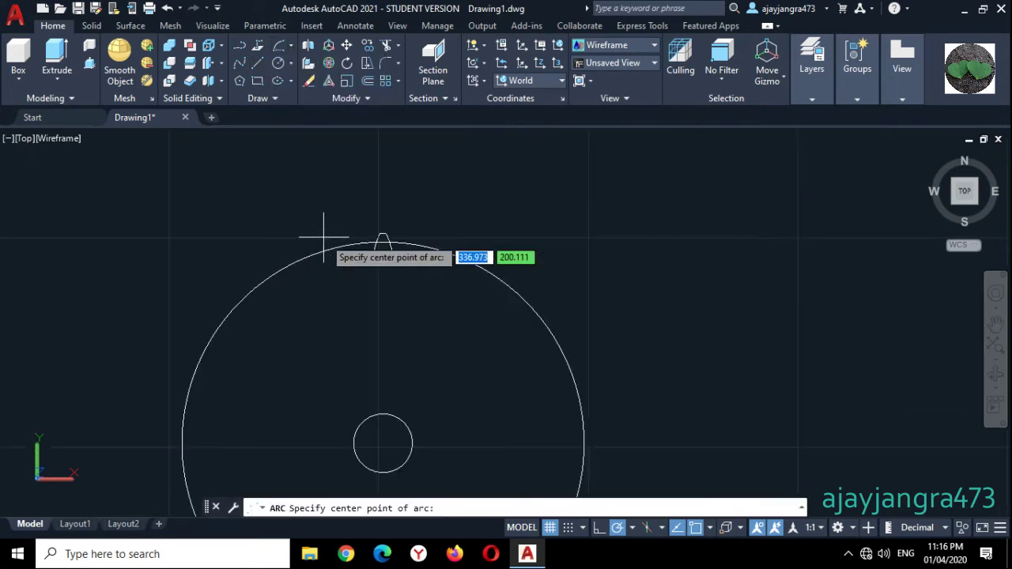
click(382, 444)
scroll(384, 236, up, 4)
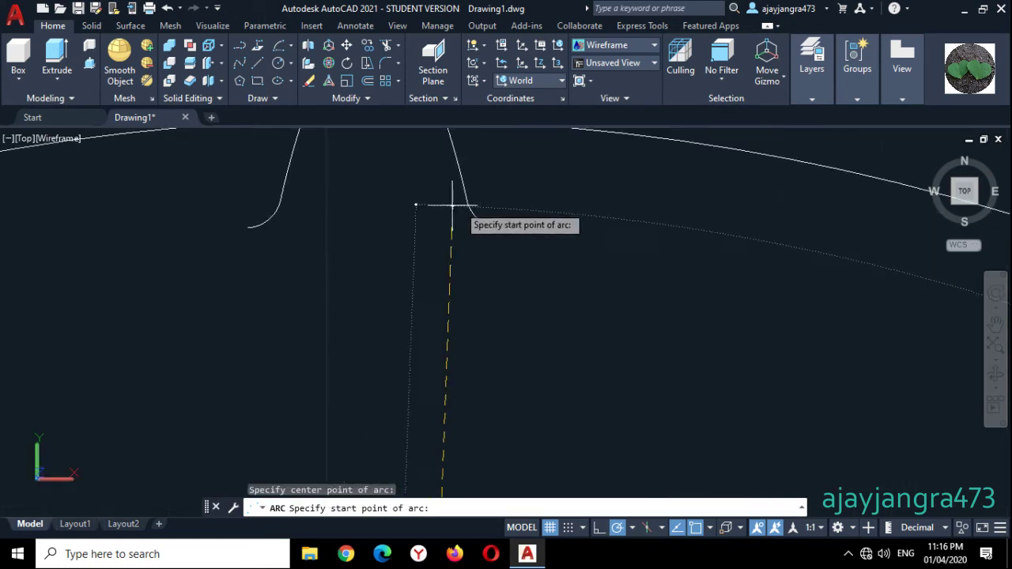
click(500, 230)
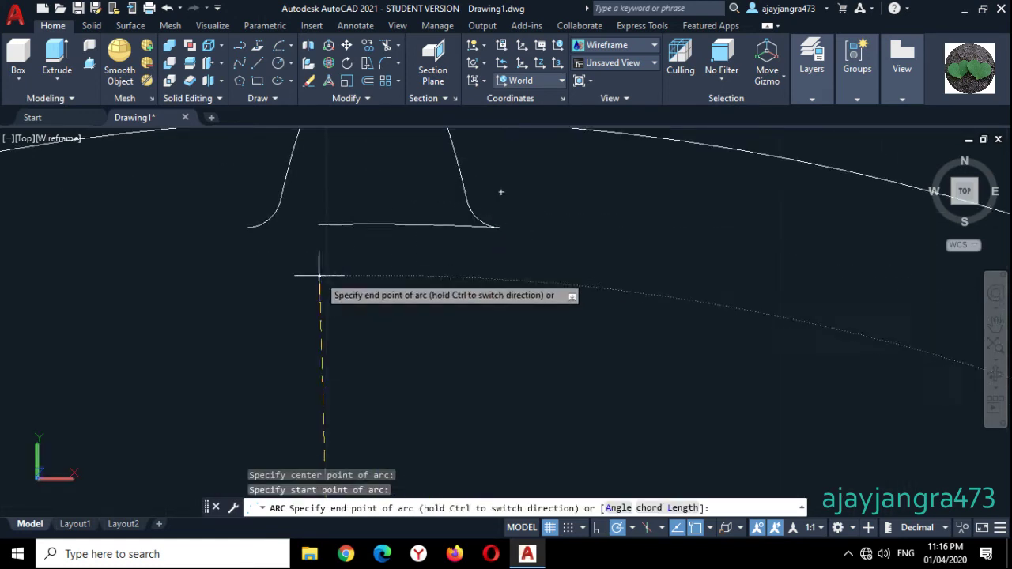
click(249, 227)
Join the base arc and the tooth profile into one closed polyline
scroll(375, 233, down, 3)
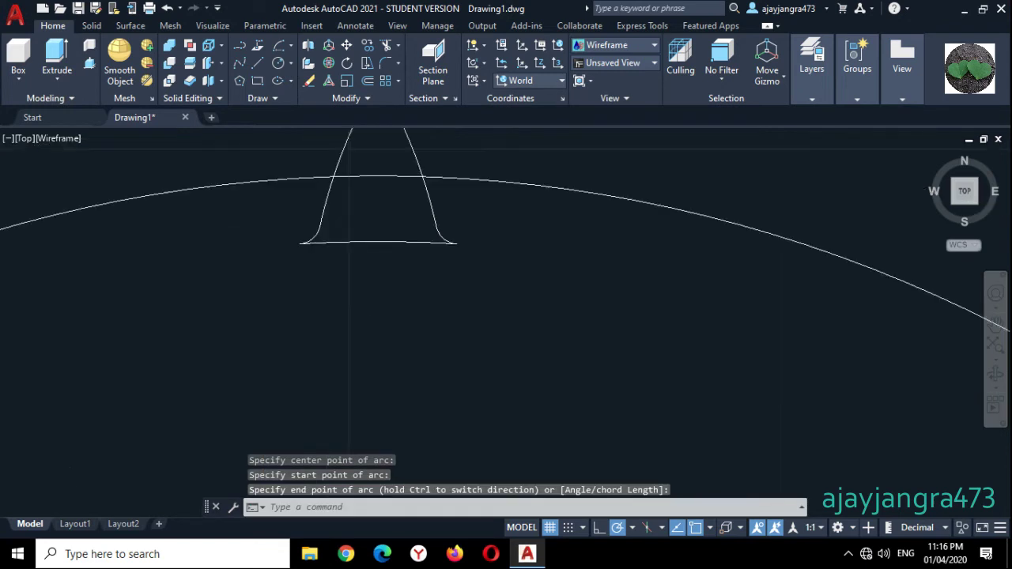
click(492, 296)
click(233, 227)
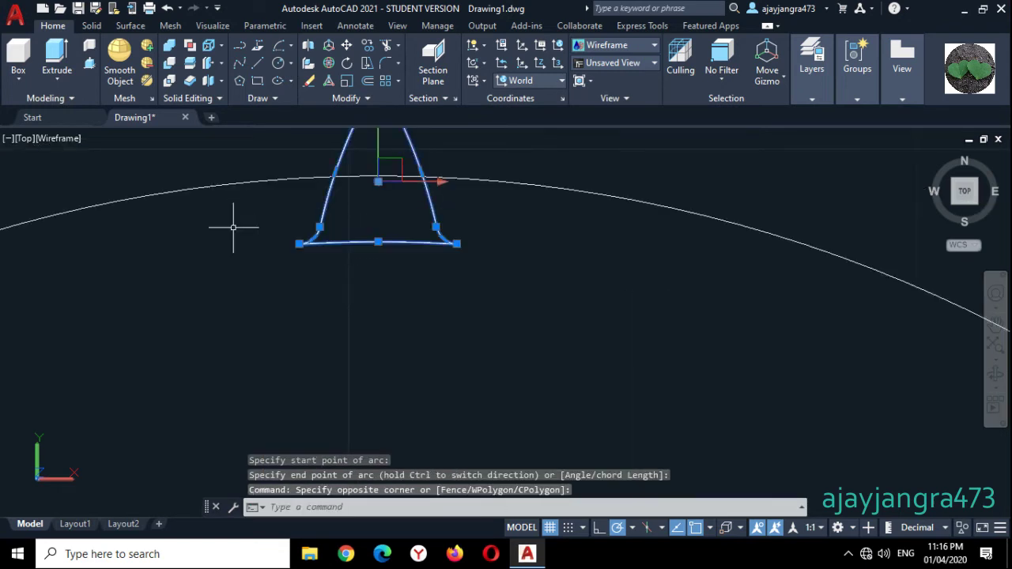
key(Return)
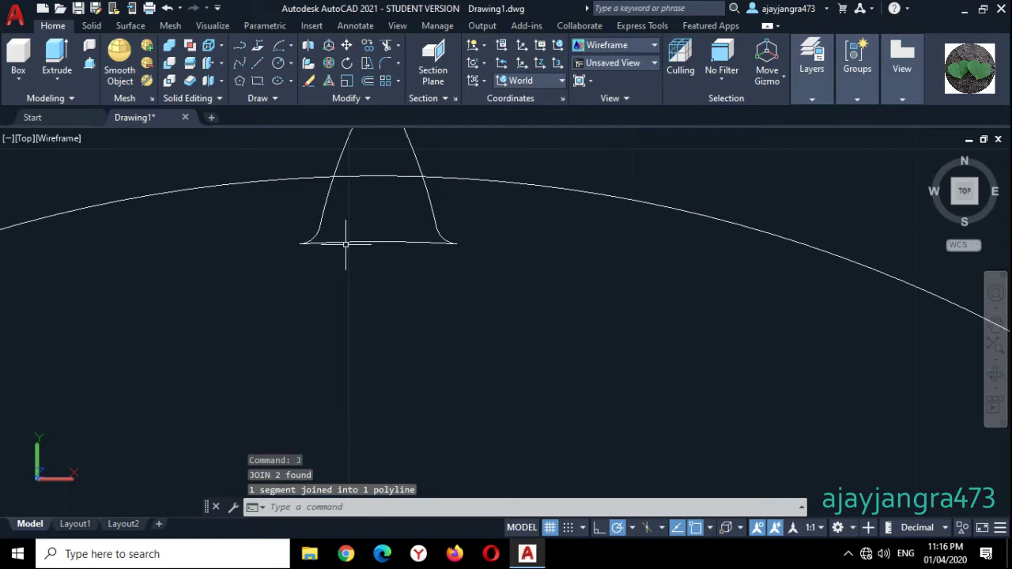
Shrink the circle crossing the tooth by stretching its top quadrant to the midpoint of the tooth's base arc
scroll(384, 271, down, 4)
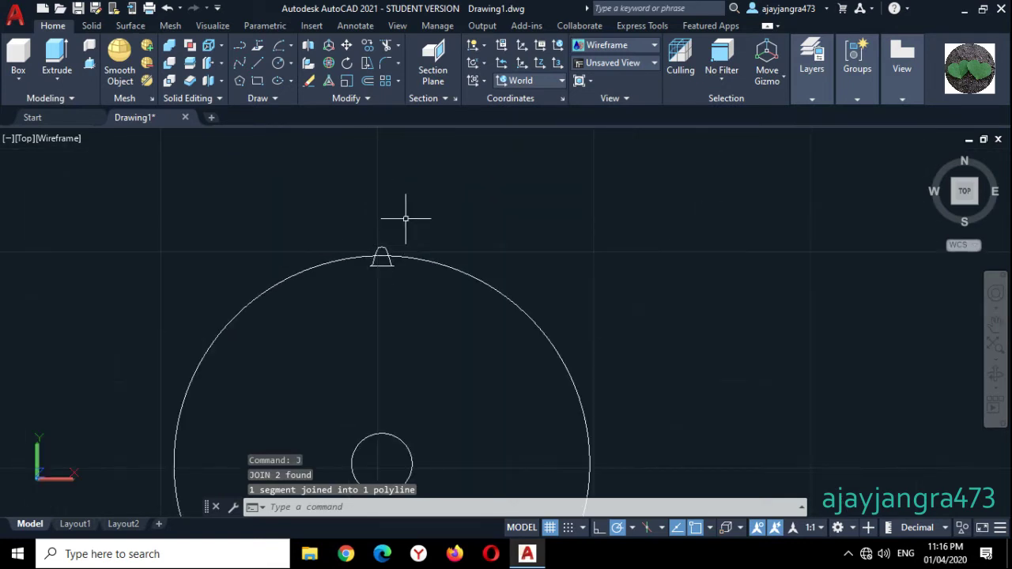
scroll(380, 252, up, 5)
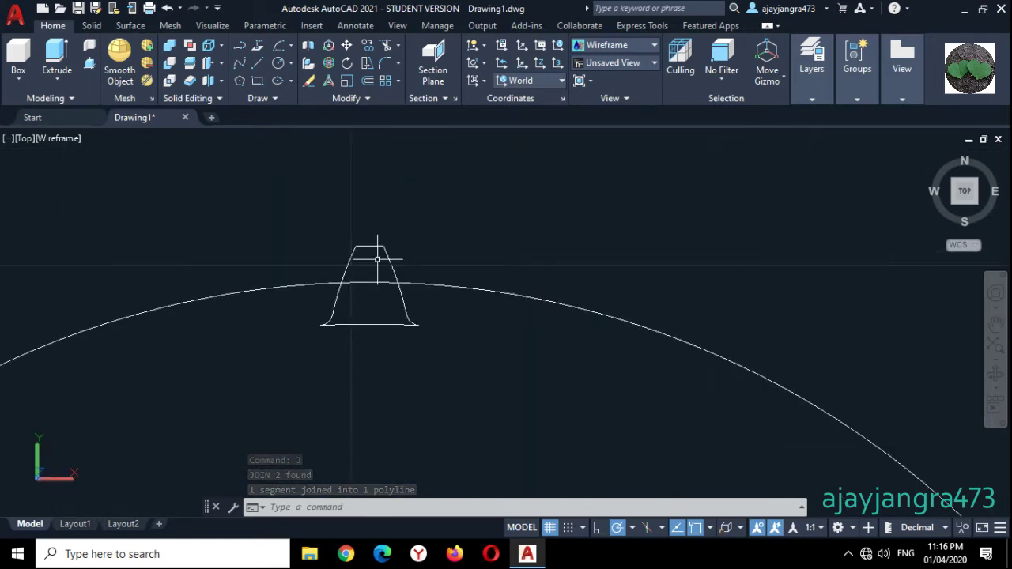
click(362, 305)
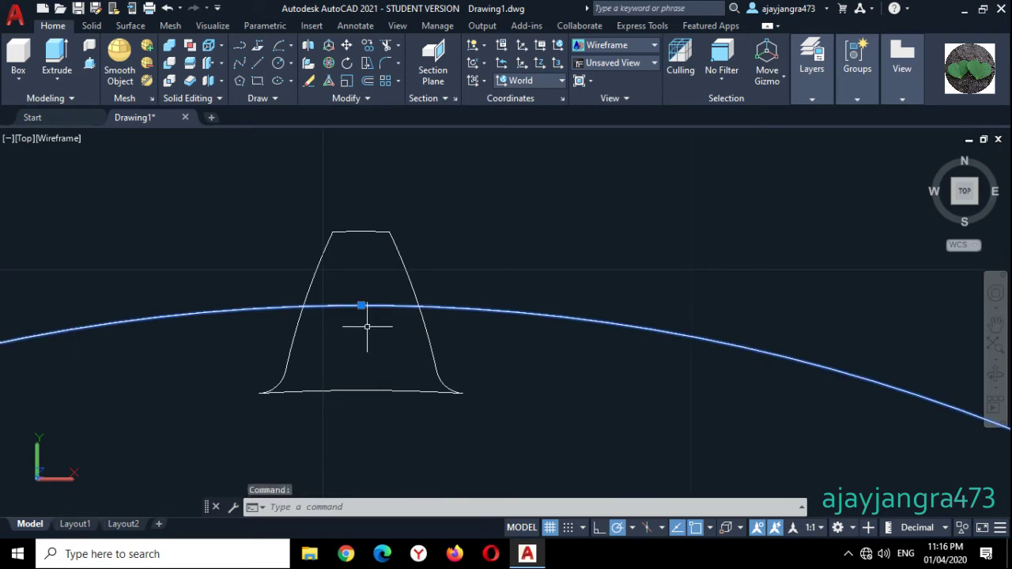
click(362, 304)
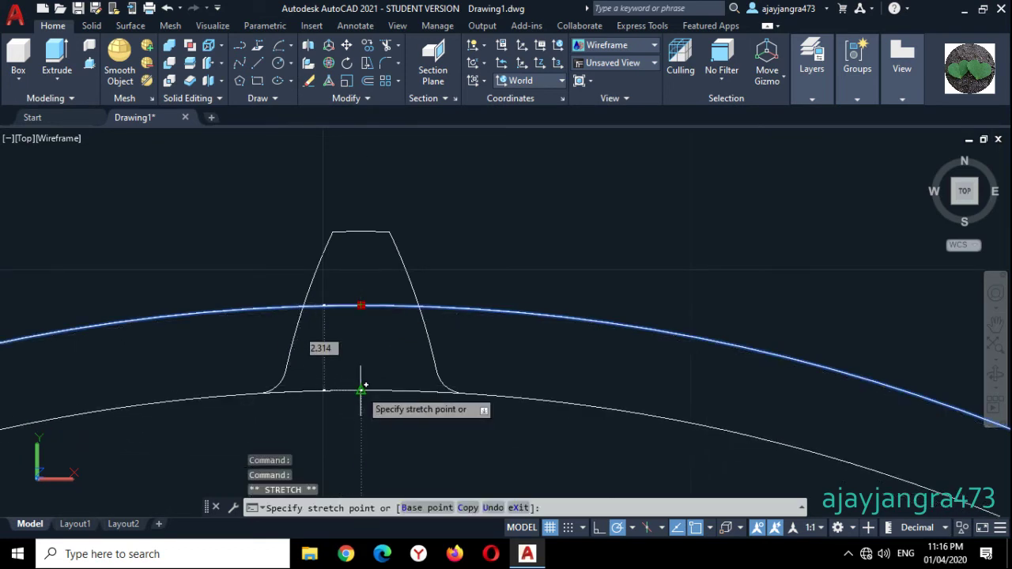
click(361, 391)
scroll(397, 251, down, 6)
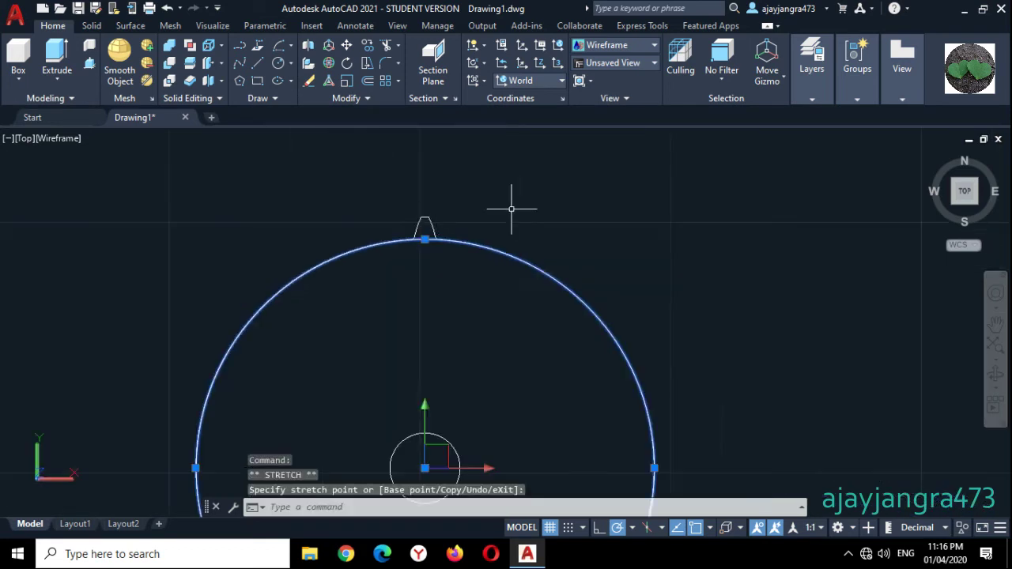
key(Escape)
Copy the tooth profile and both circles 40 mm straight up along Z, using the circles' centre as base point
scroll(577, 192, down, 3)
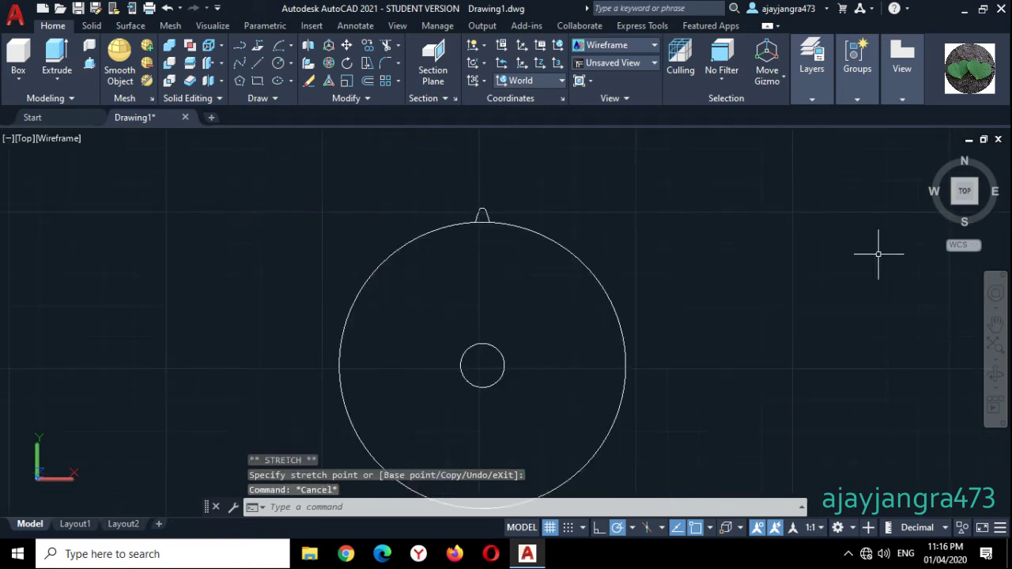
click(953, 203)
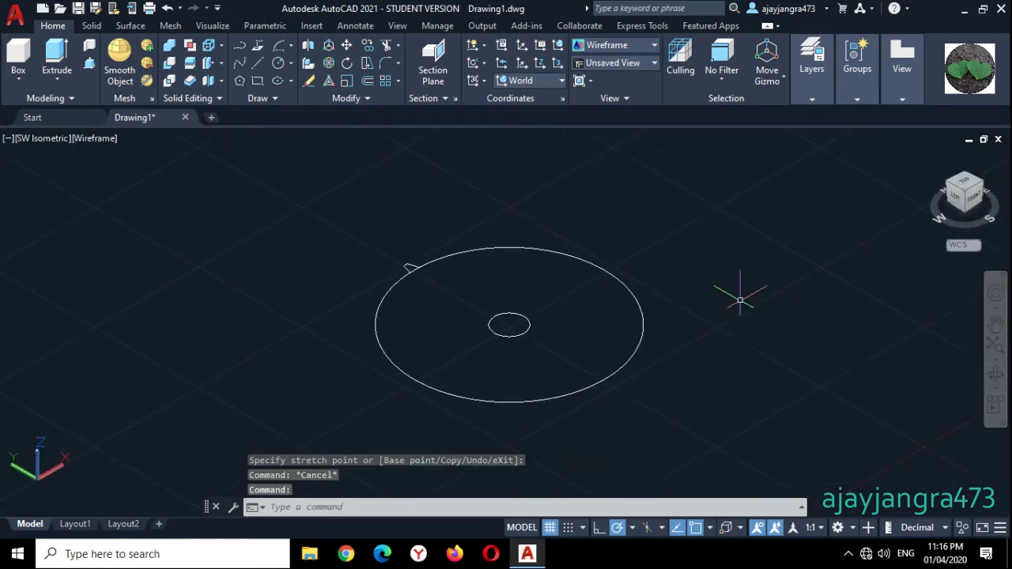
click(646, 378)
click(328, 193)
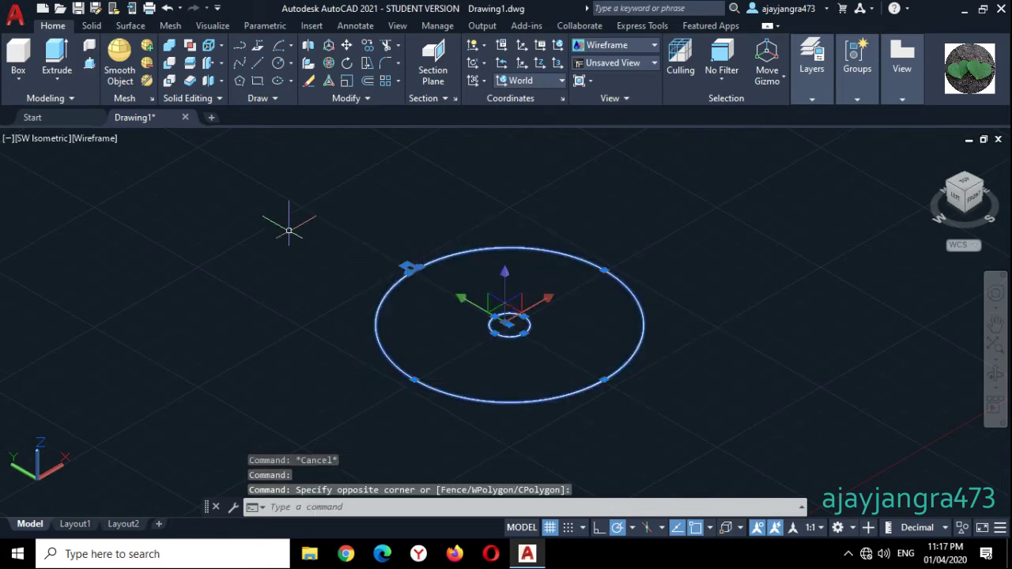
right_click(289, 219)
click(300, 322)
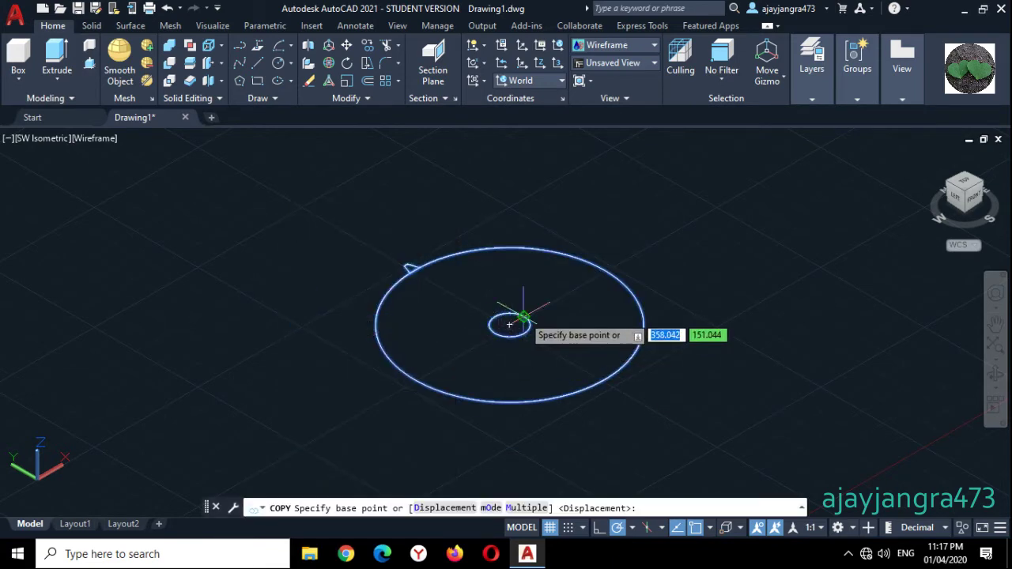
click(509, 324)
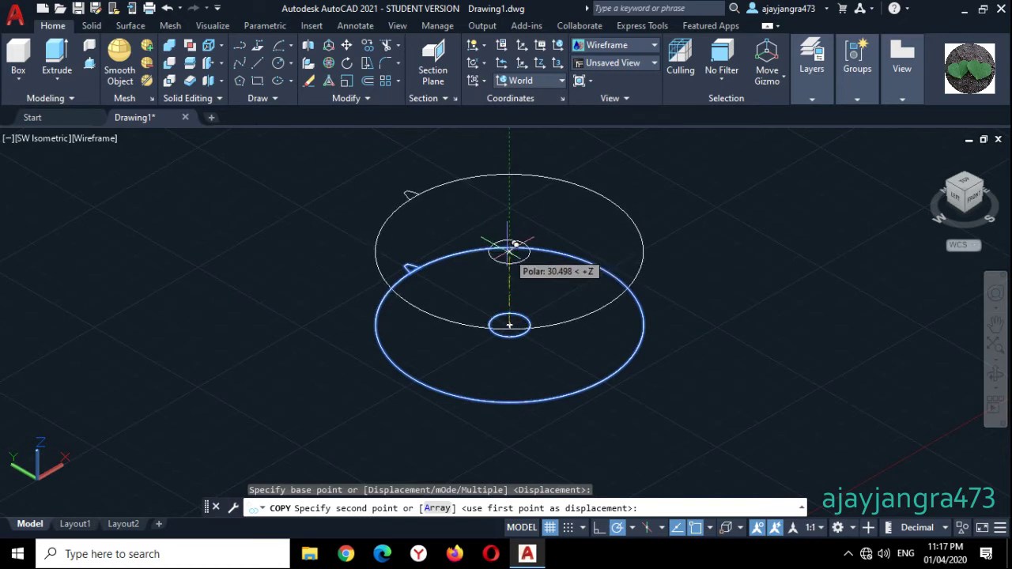
text(40)
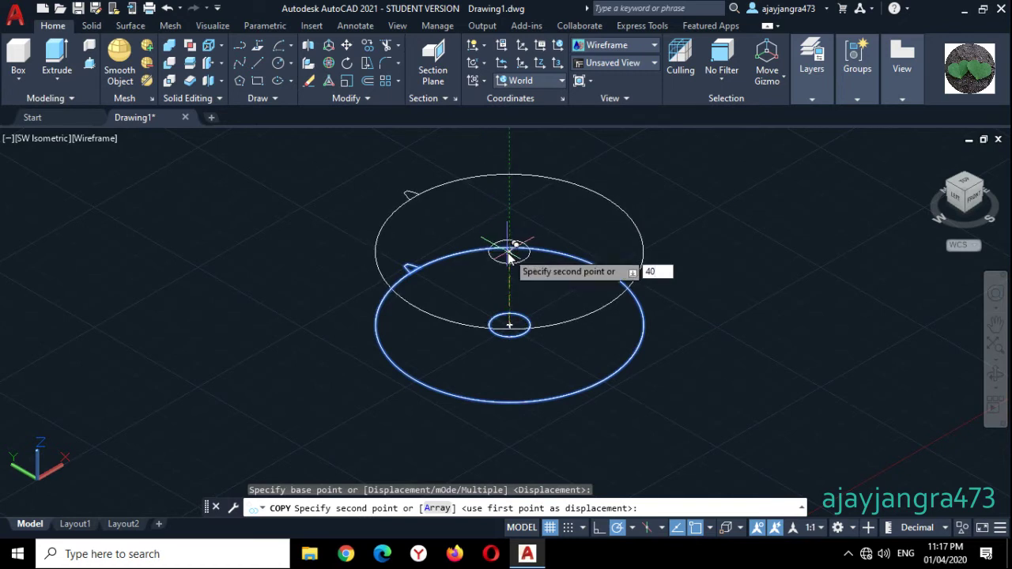
key(Return)
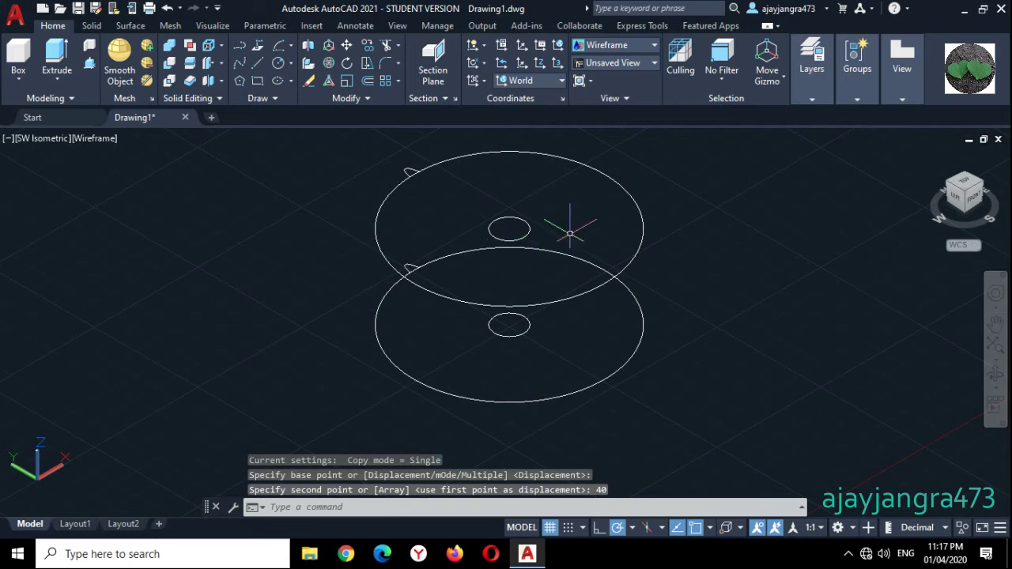
Rotate the upper tooth profile and both upper circles 15° counter-clockwise about the upper circles' centre
click(512, 224)
click(406, 162)
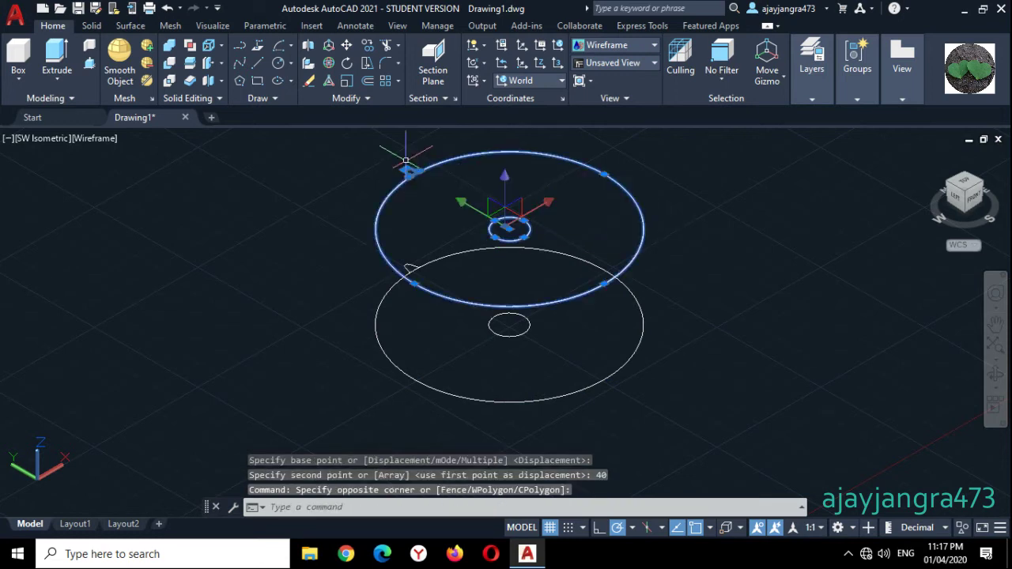
click(346, 63)
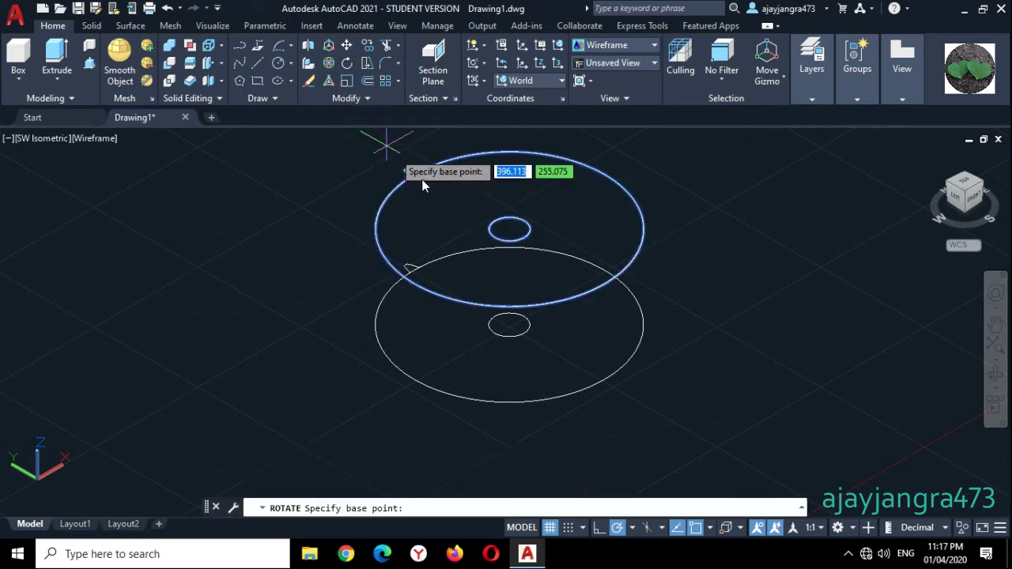
click(510, 228)
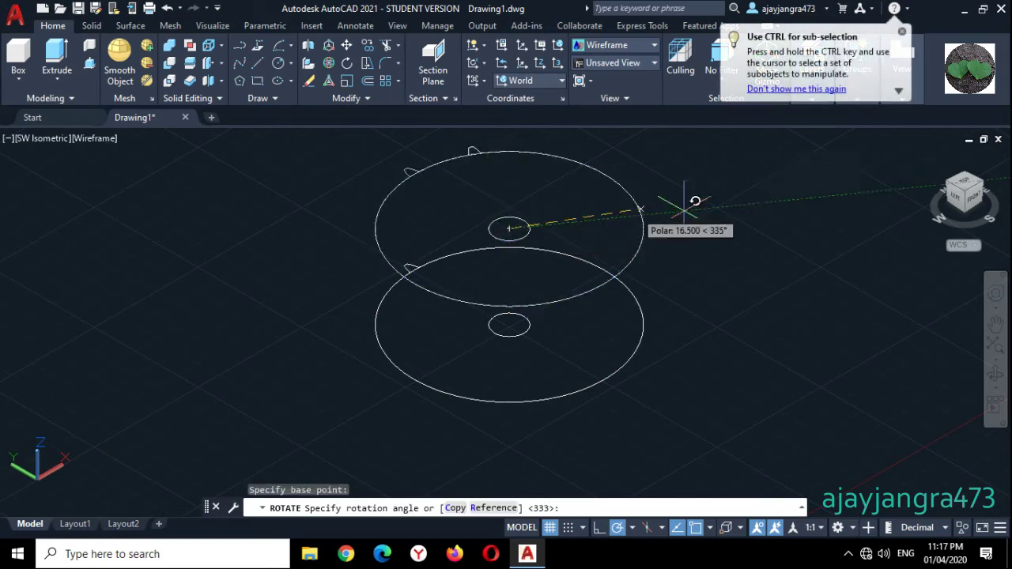
drag(966, 203, 966, 189)
click(965, 185)
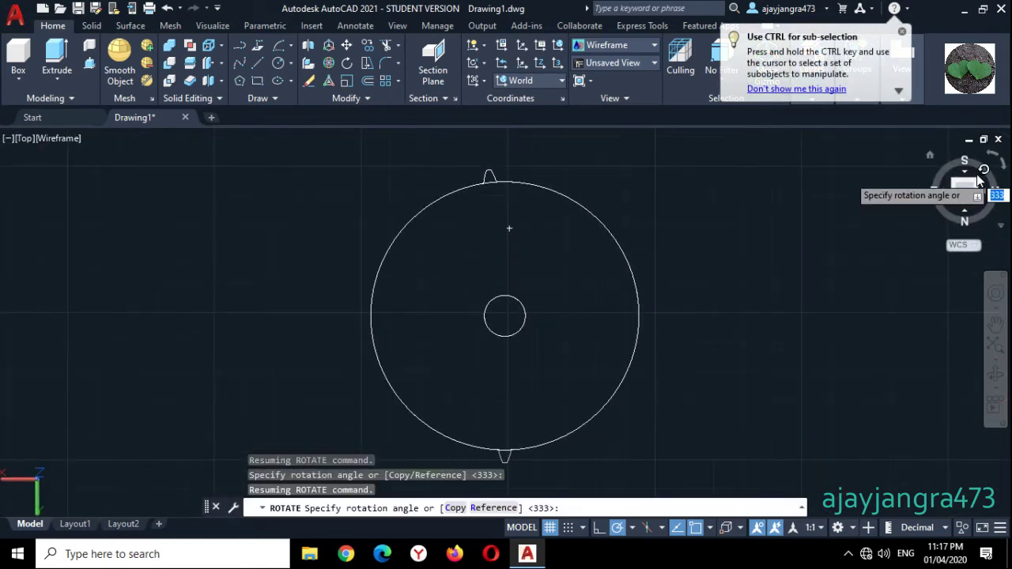
click(991, 155)
click(991, 157)
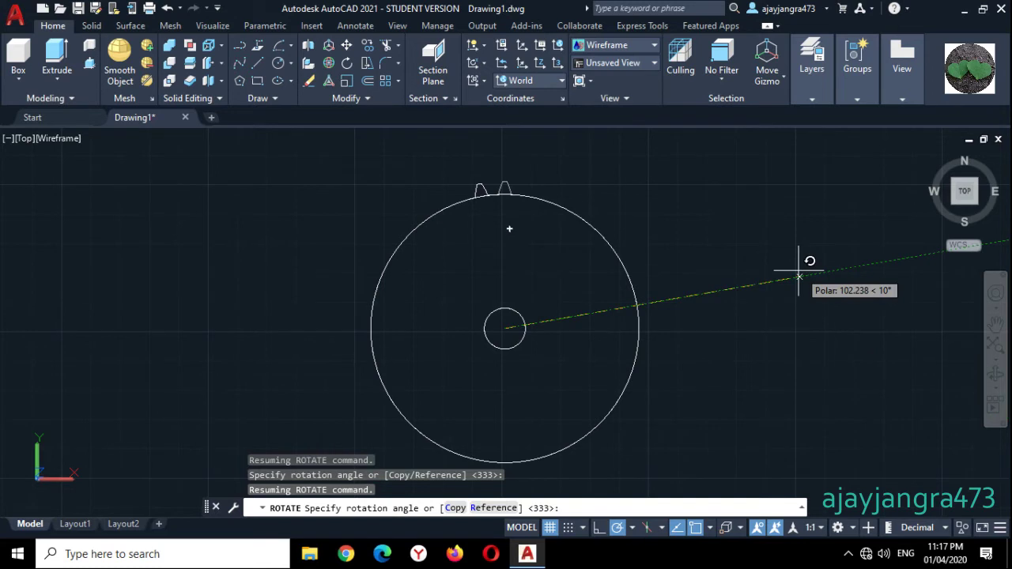
key(F8)
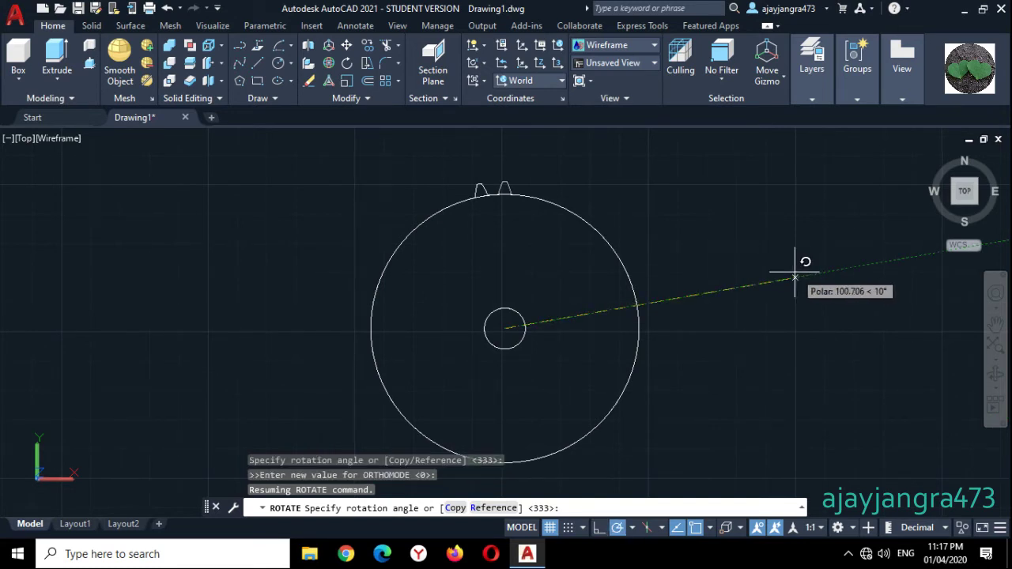
text(<15)
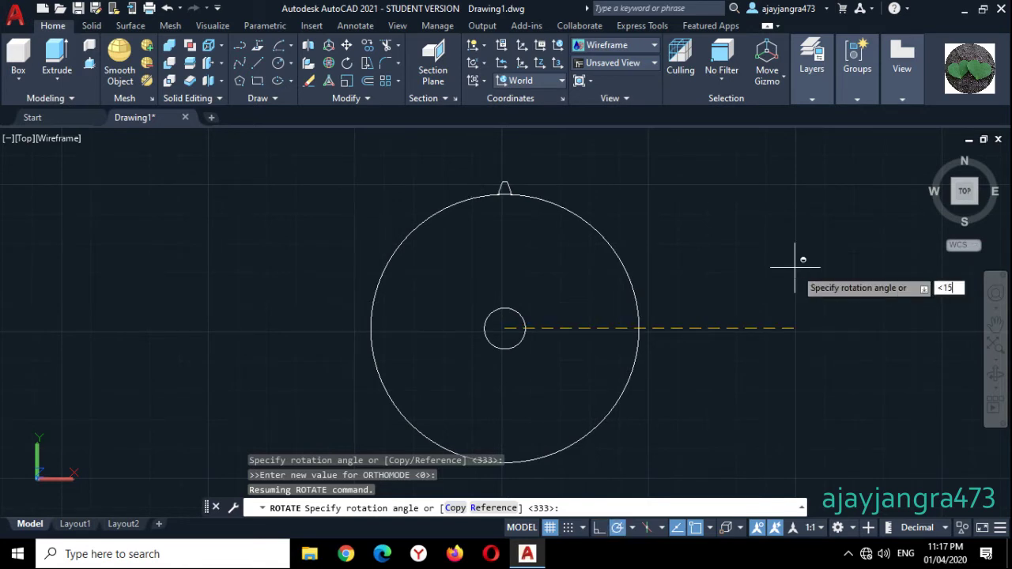
key(Return)
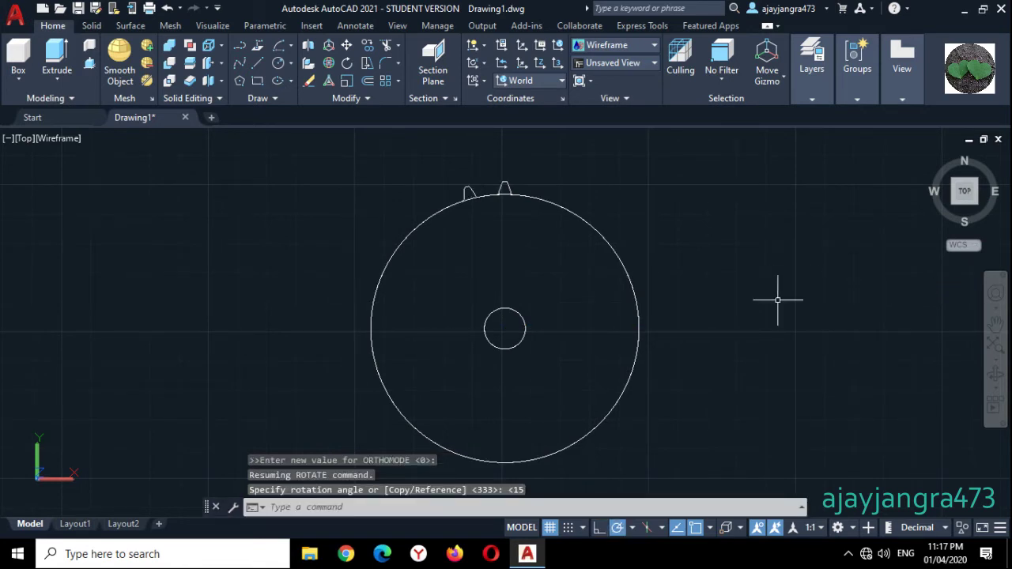
Loft a solid tooth from the lower tooth profile to the rotated upper one, using cross sections only
click(953, 185)
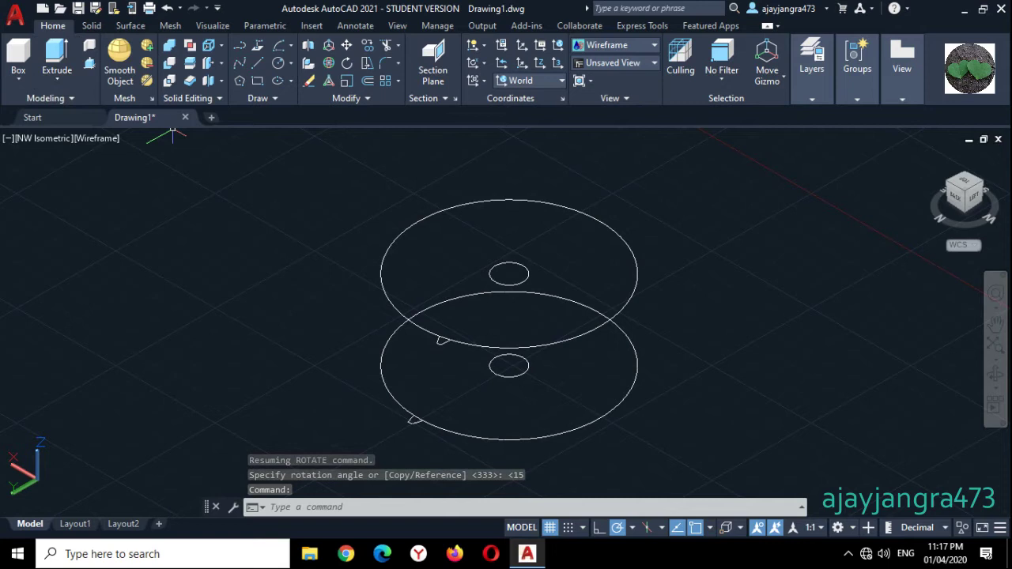
text(lo)
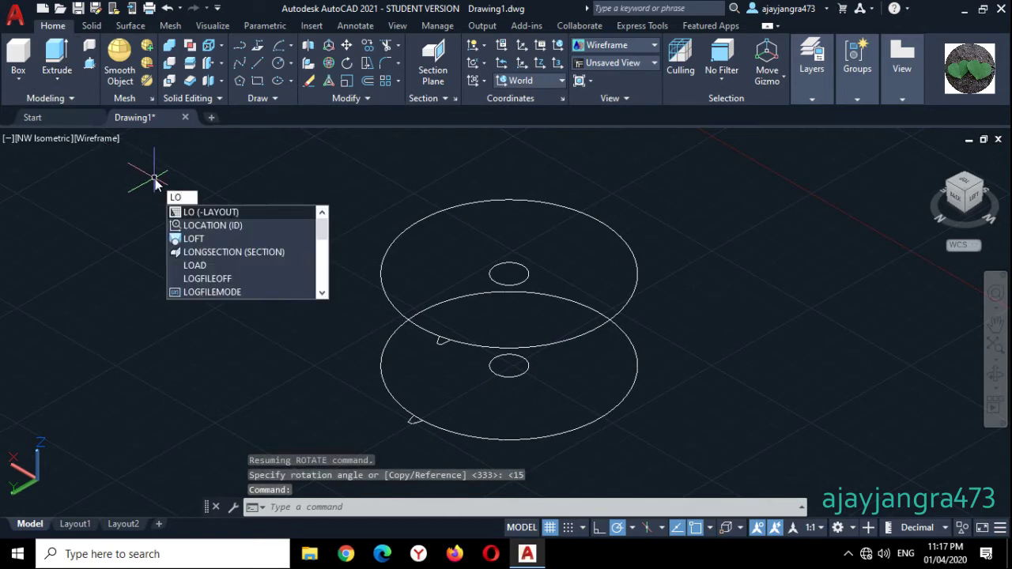
text(ft)
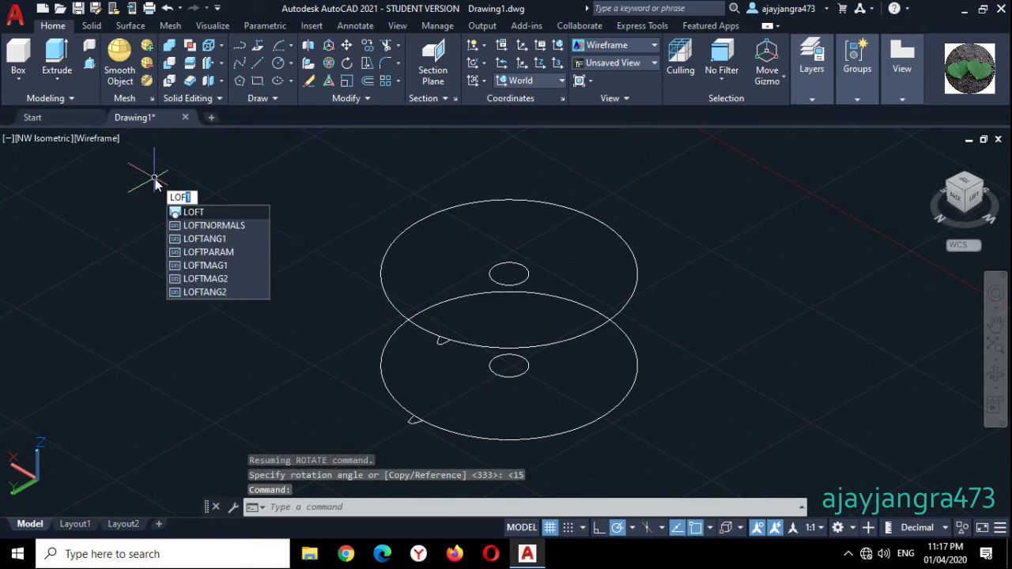
key(Return)
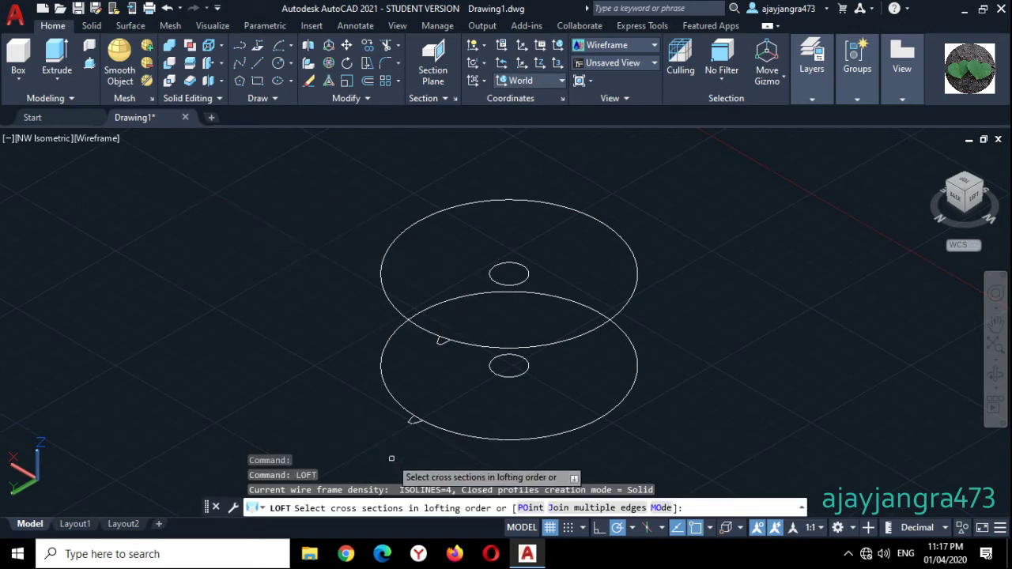
click(414, 420)
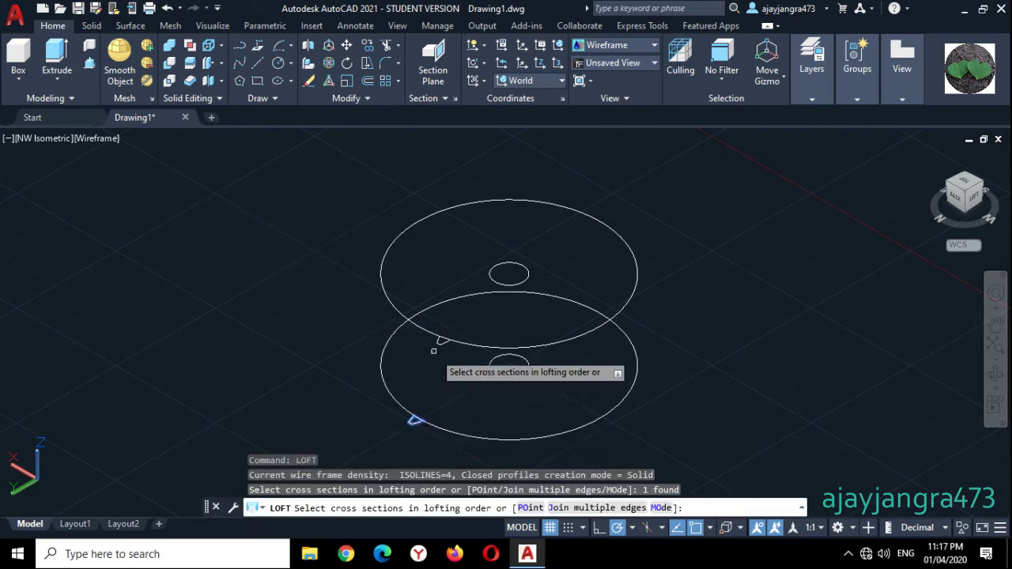
click(440, 340)
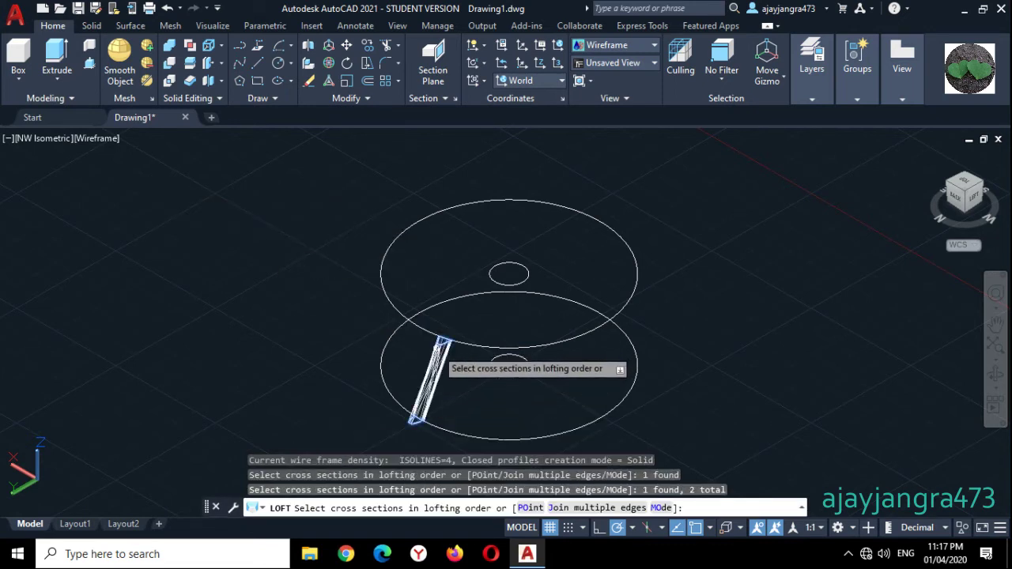
right_click(712, 314)
click(739, 324)
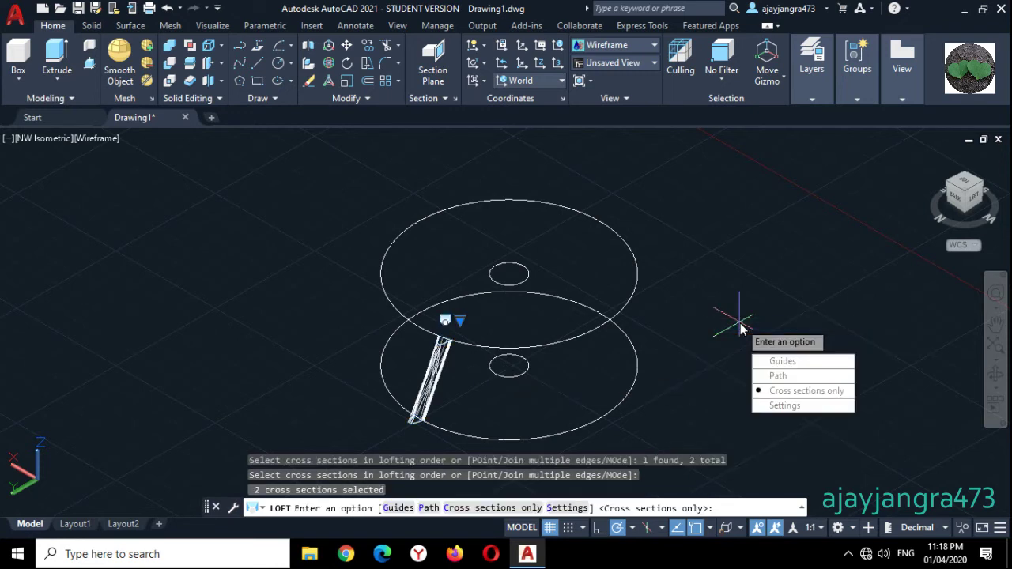
click(798, 391)
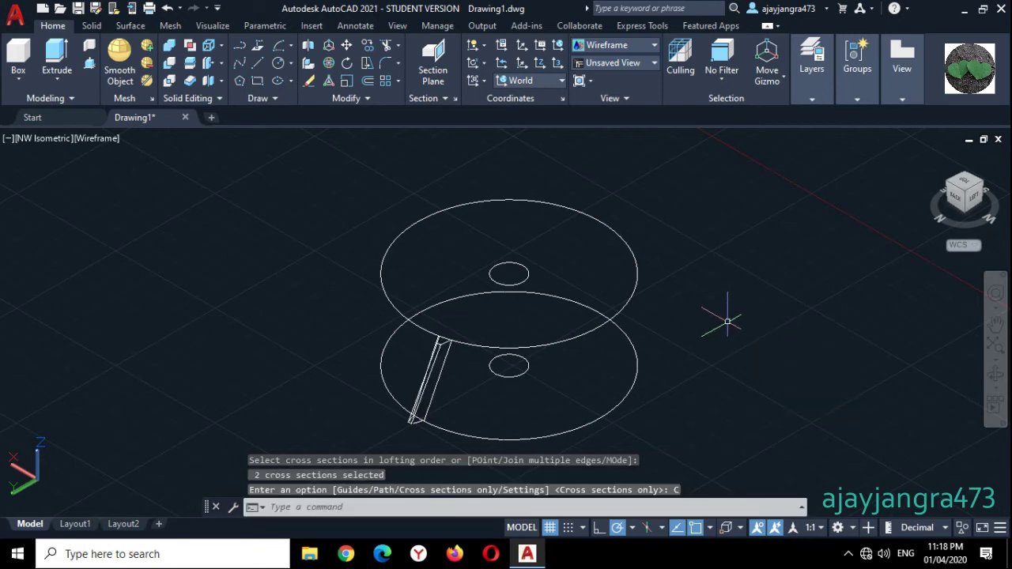
Create a polar array of the lofted tooth with 48 items over 360°, centred on the lower bore circle
click(437, 383)
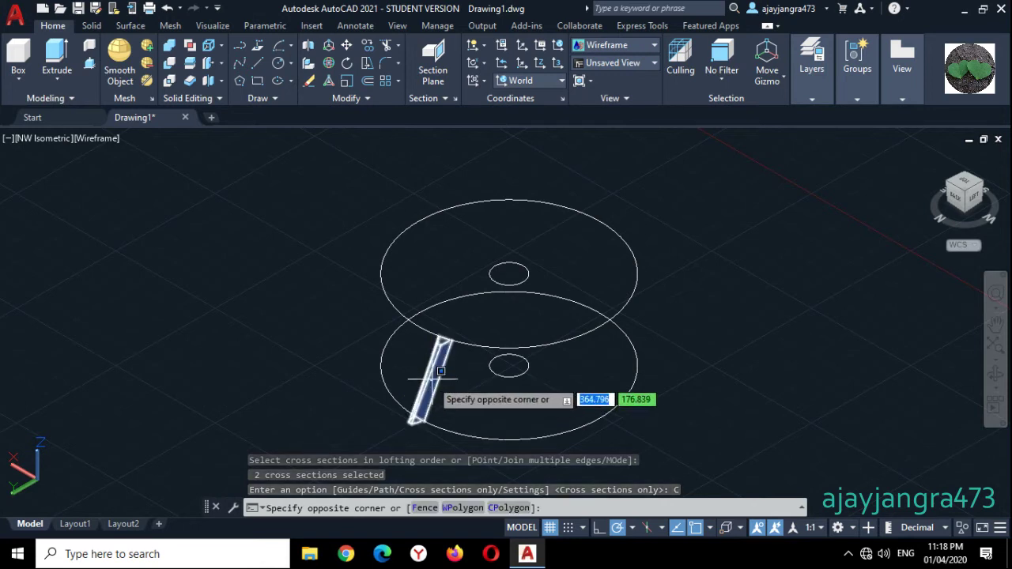
click(429, 391)
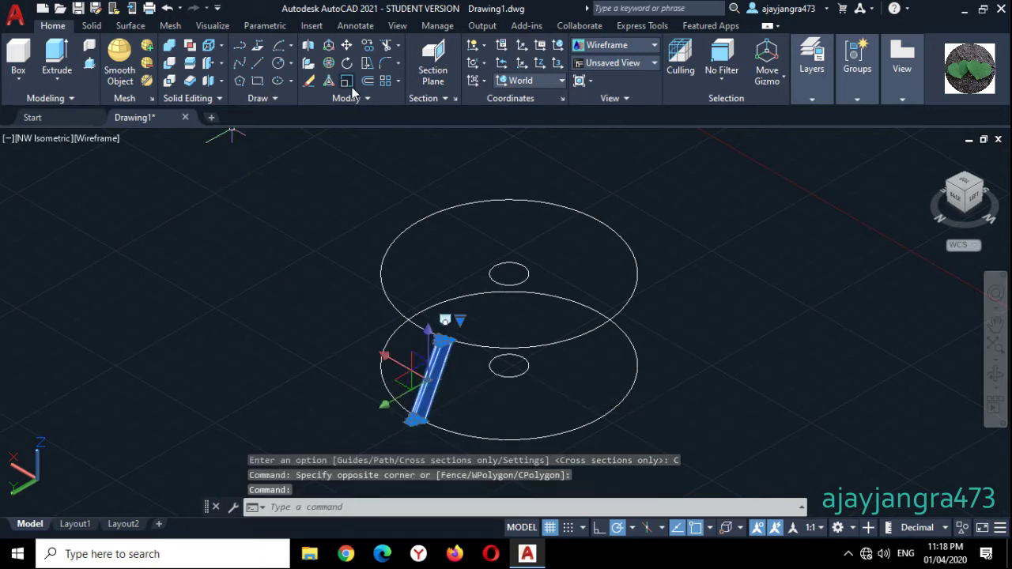
click(398, 81)
click(406, 165)
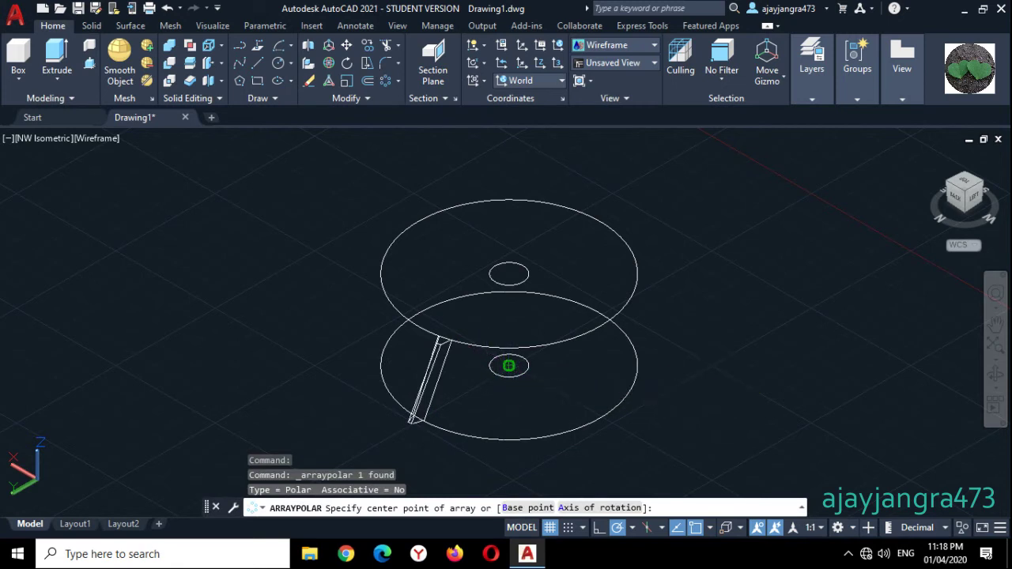
click(509, 365)
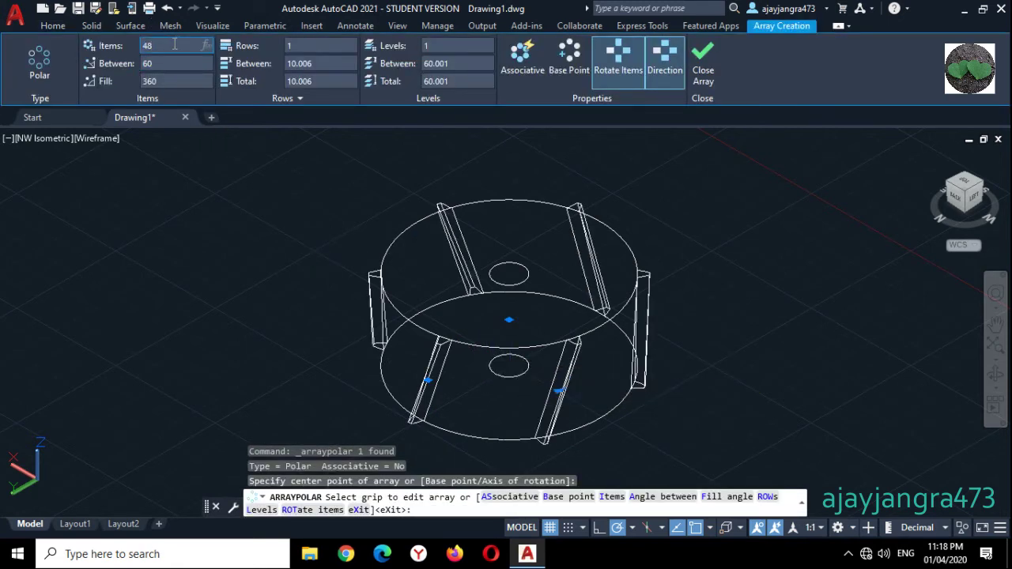
click(174, 45)
text(48)
key(Return)
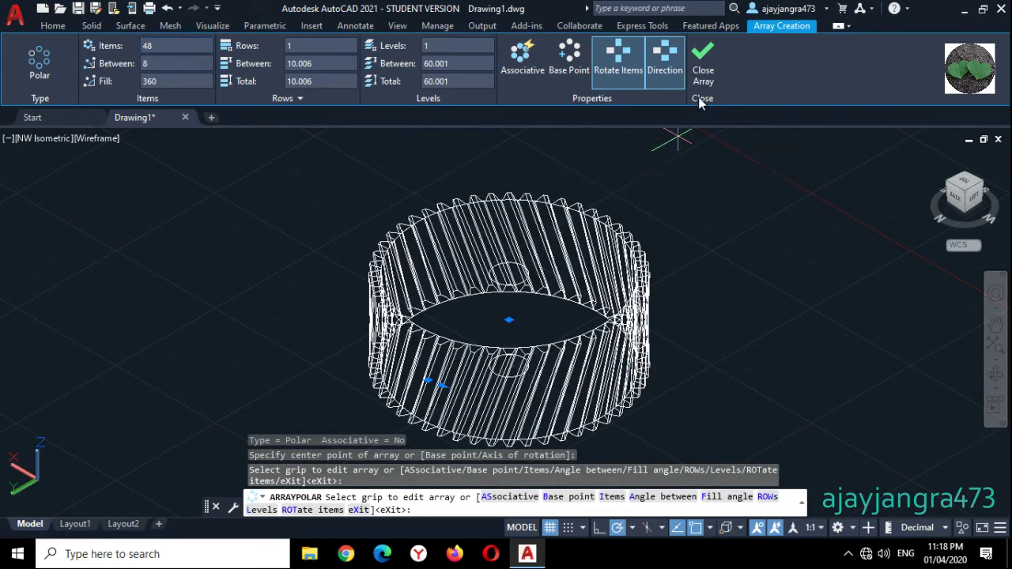
click(701, 69)
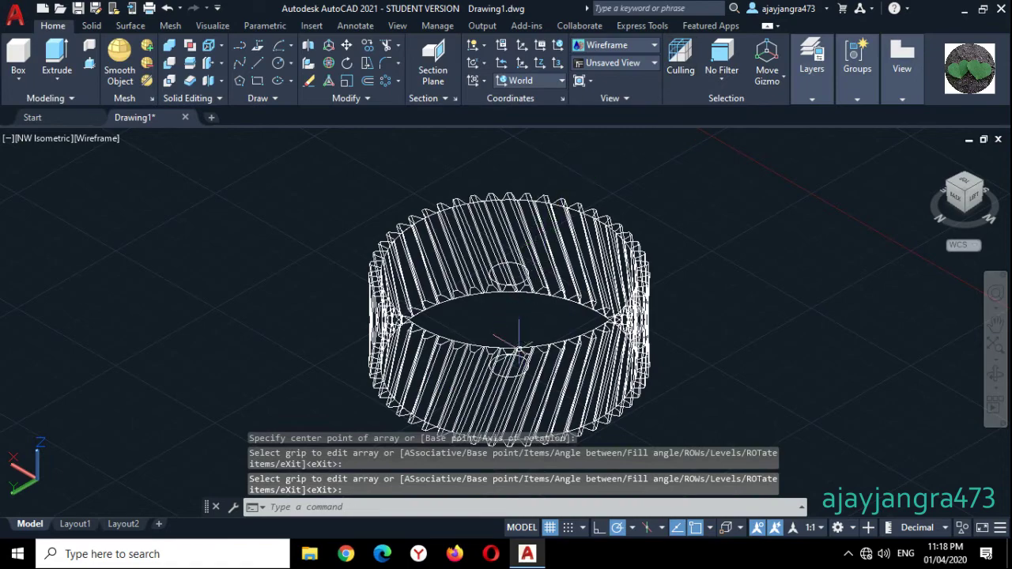
Delete the upper root circle and the upper bore circle
scroll(518, 345, up, 10)
click(597, 283)
scroll(598, 292, down, 5)
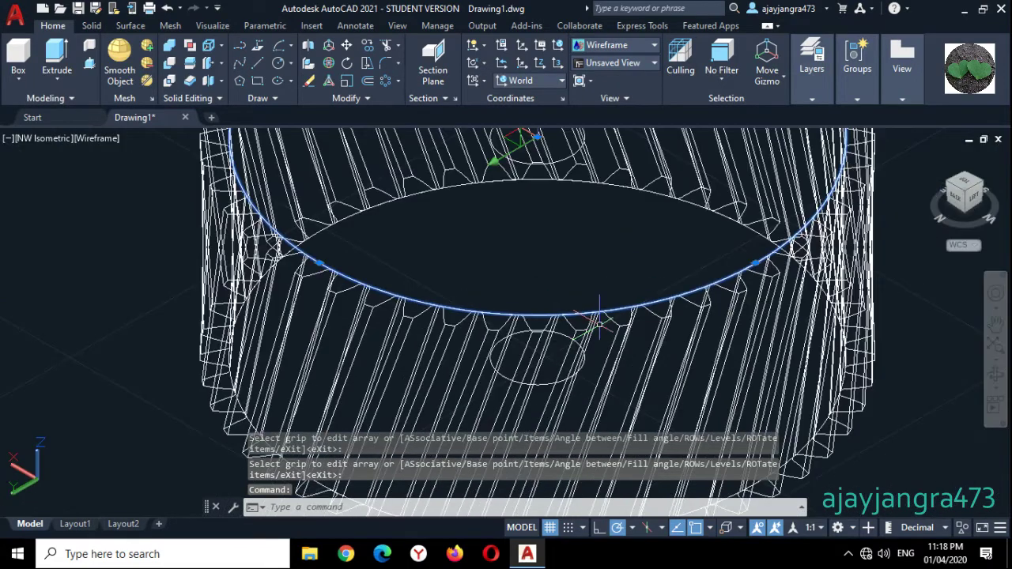
scroll(569, 276, up, 5)
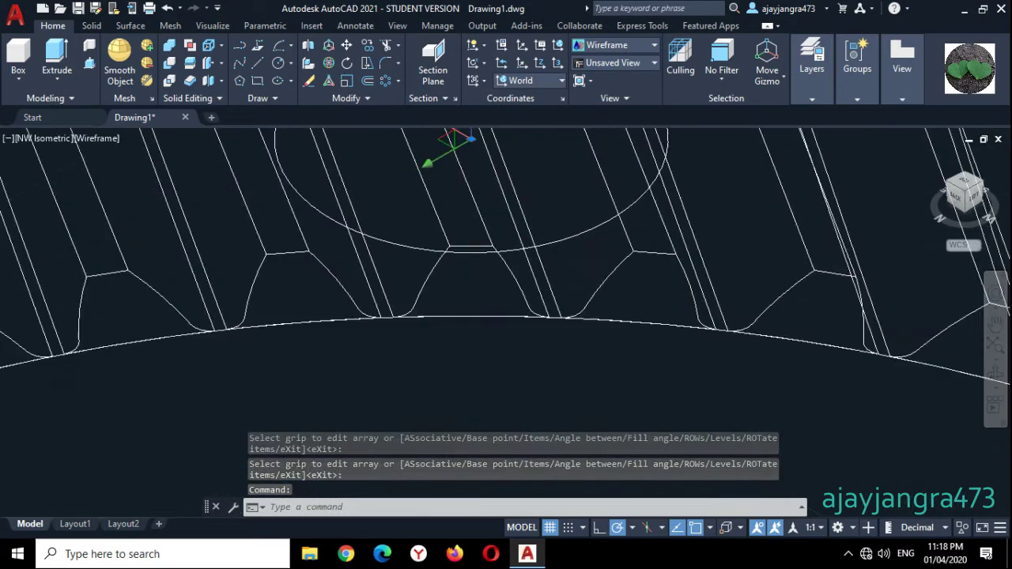
click(582, 314)
scroll(585, 316, down, 6)
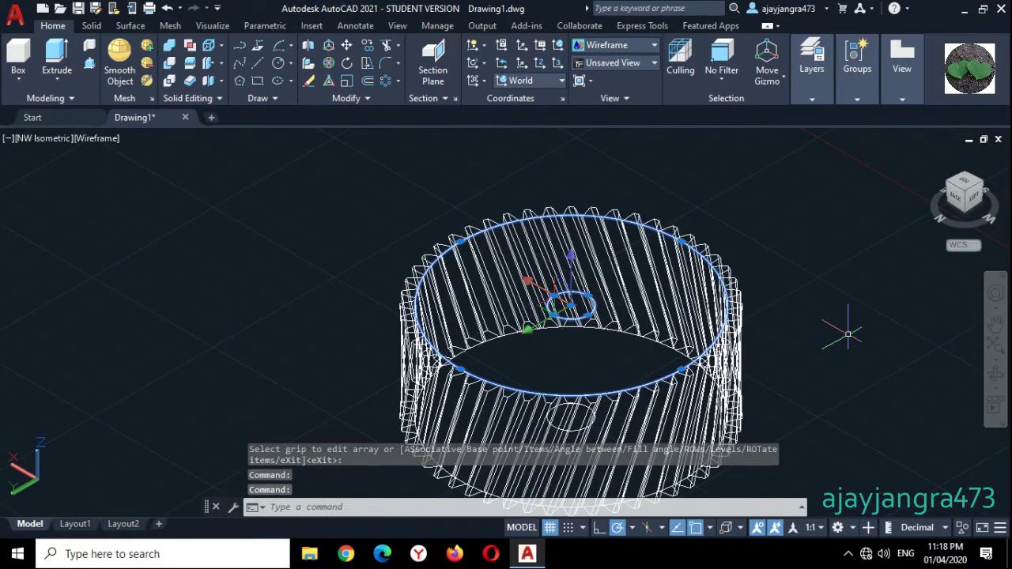
key(Delete)
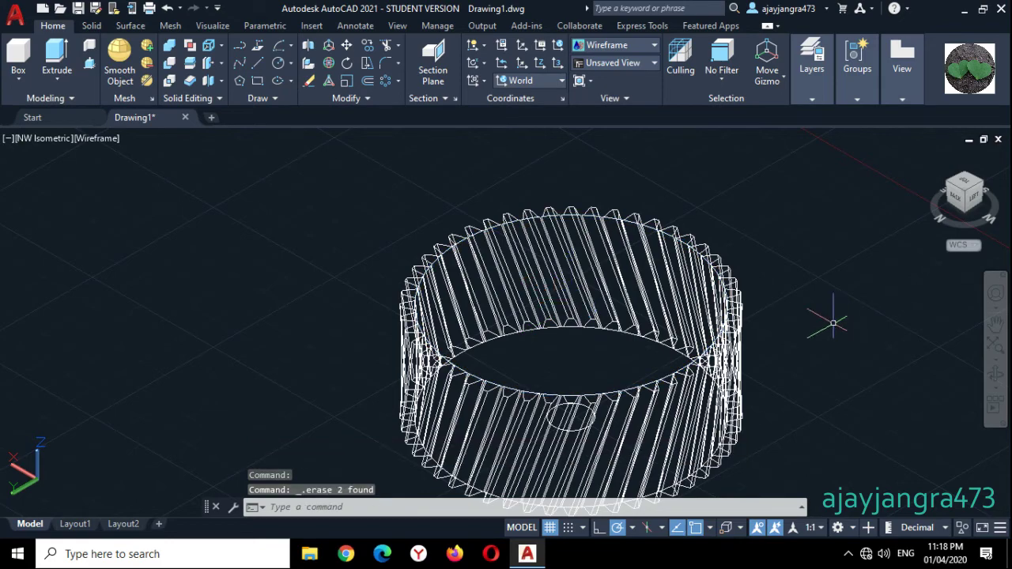
Extrude the lower root circle and bore circle 40 mm upward as solids, and set the visual style to Shades of Gray
scroll(645, 389, up, 8)
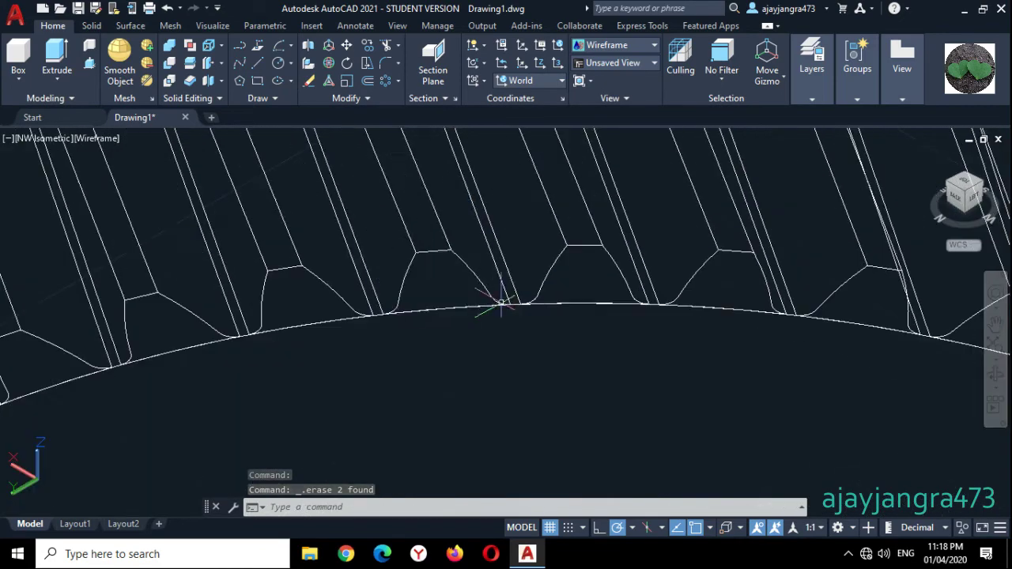
middle_drag(525, 298, 460, 336)
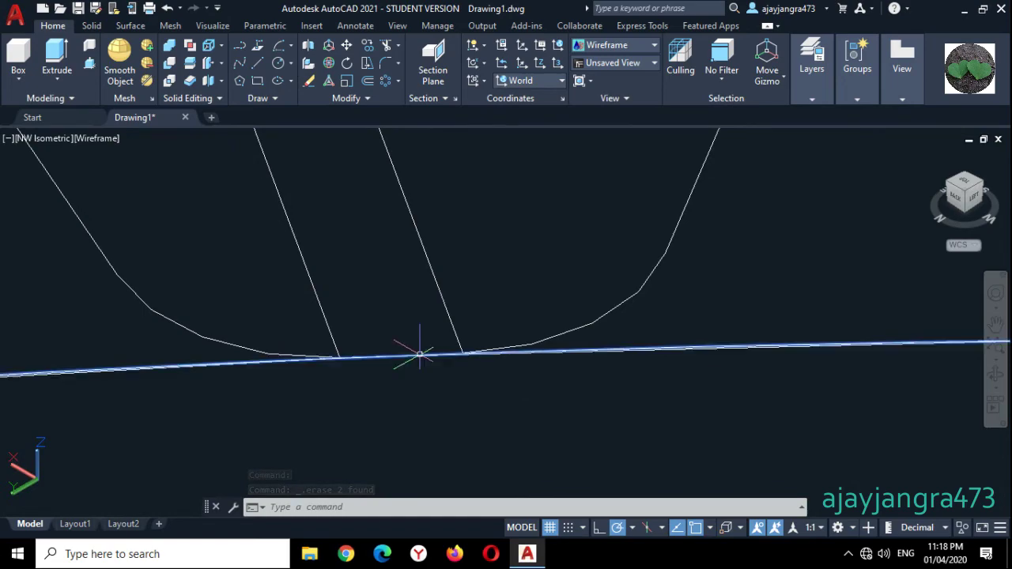
scroll(420, 349, down, 8)
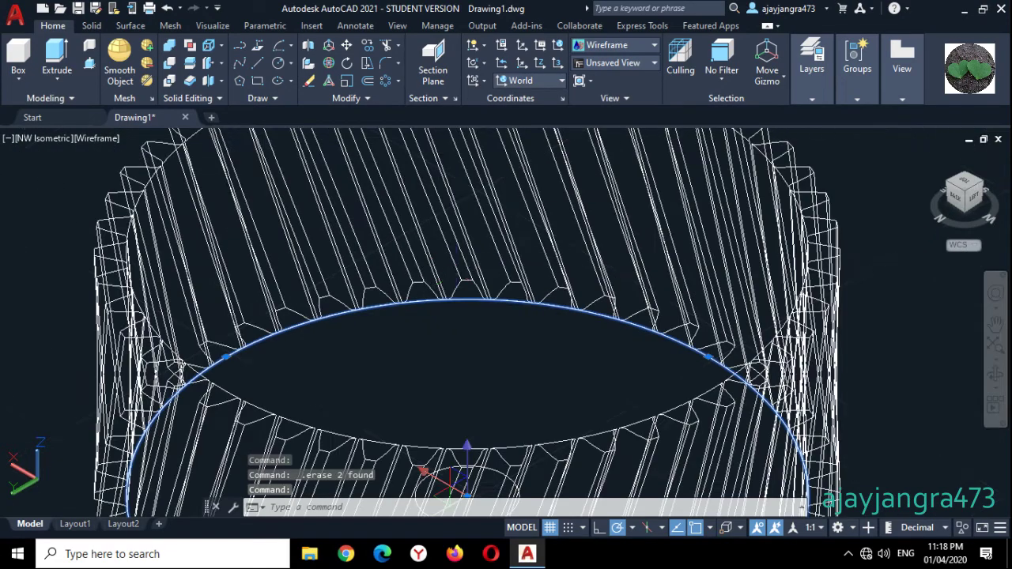
scroll(442, 455, up, 6)
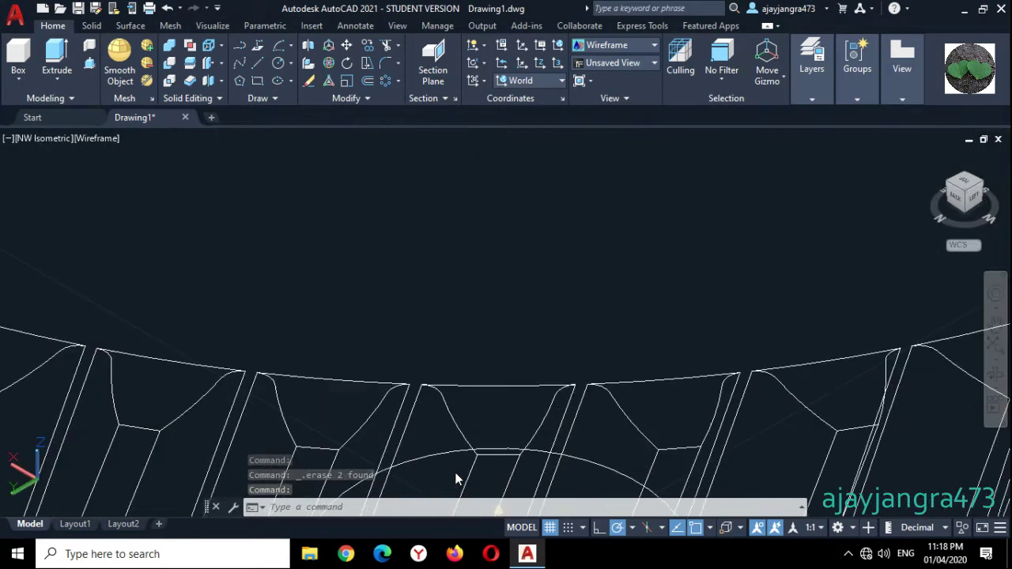
click(438, 457)
scroll(438, 459, down, 5)
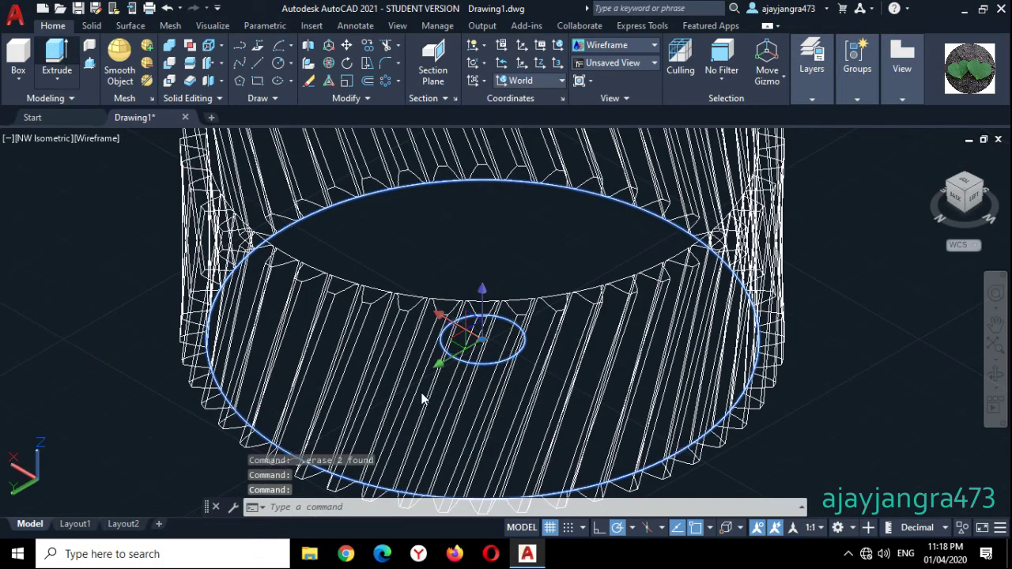
click(57, 57)
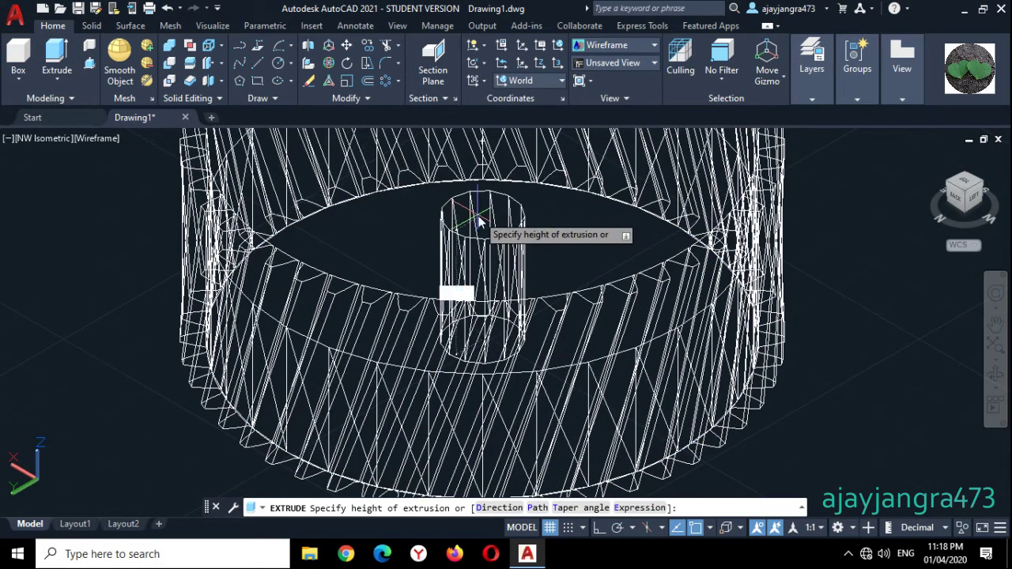
key(Return)
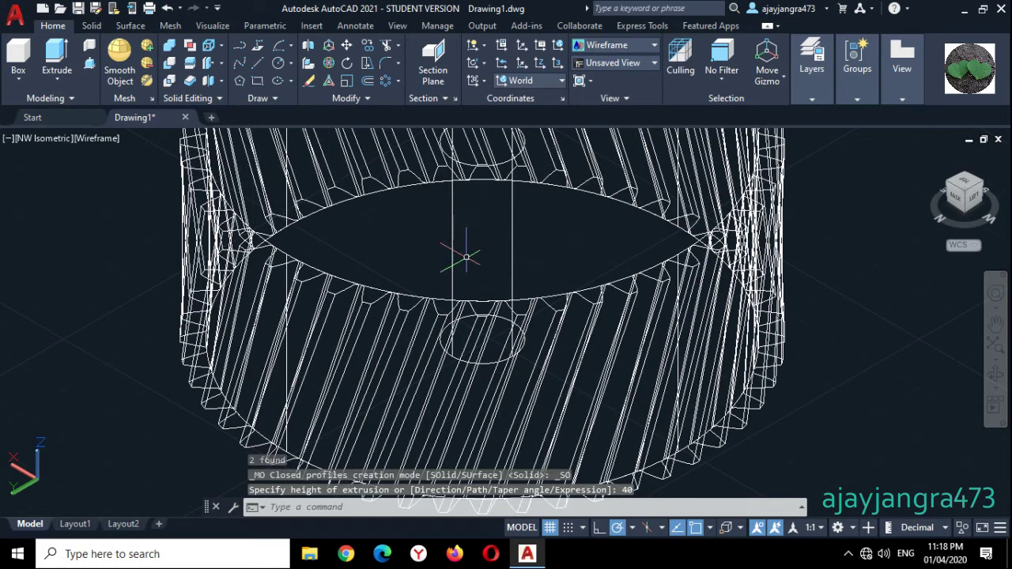
click(108, 140)
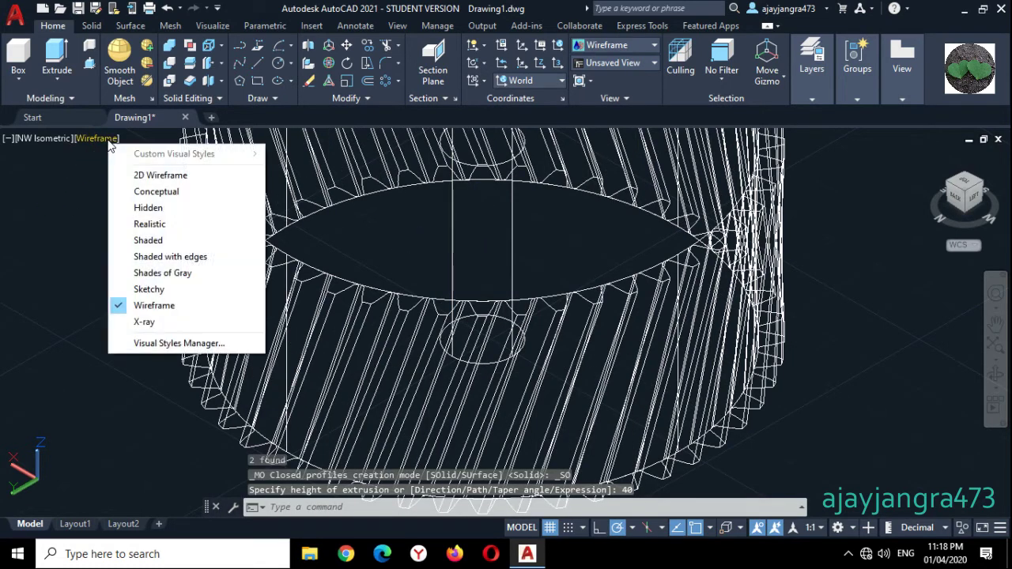
click(119, 273)
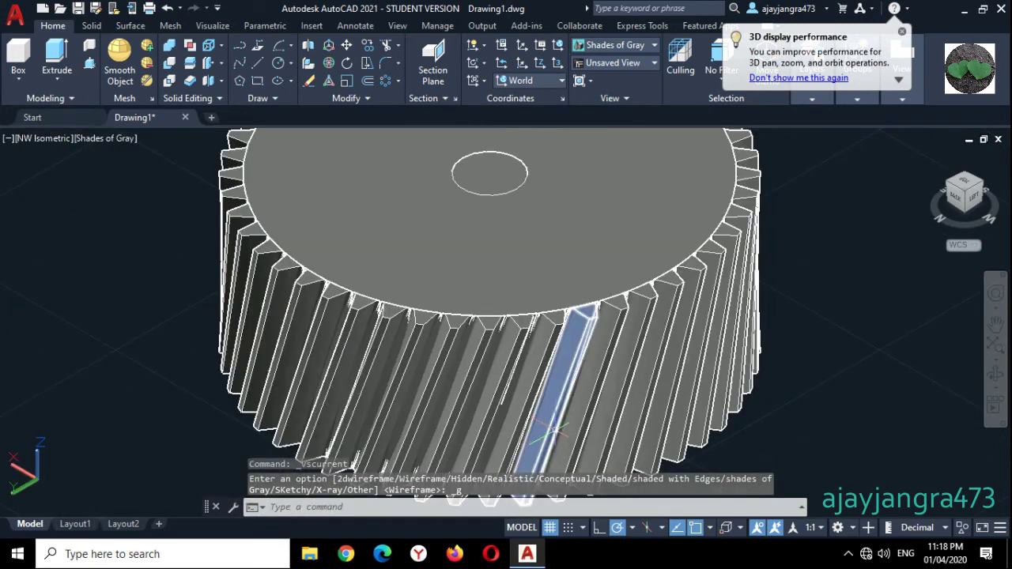
Subtract the bore cylinder from the root cylinder to cut the shaft hole through the gear body
scroll(550, 444, down, 2)
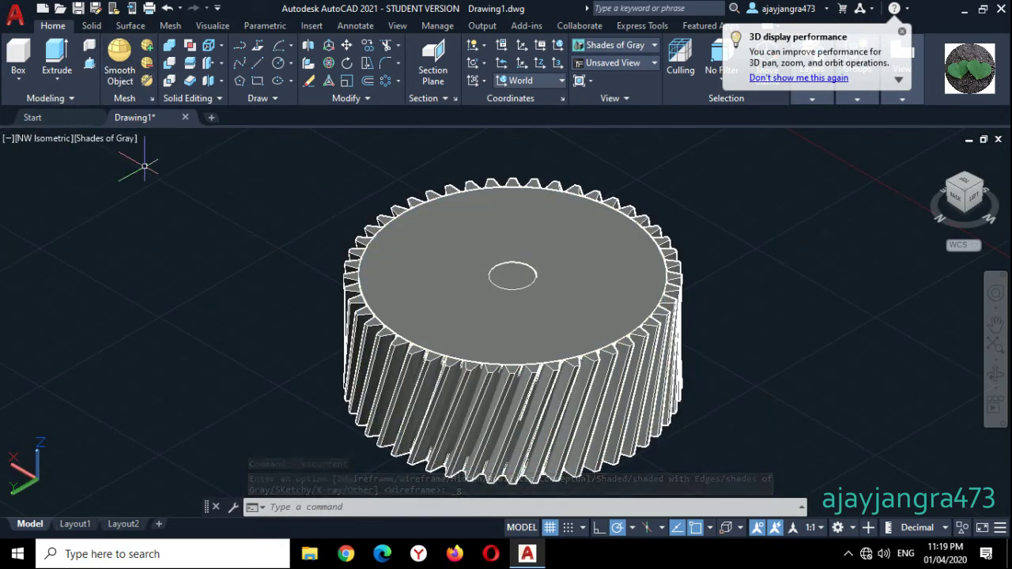
text(SUBTRACT)
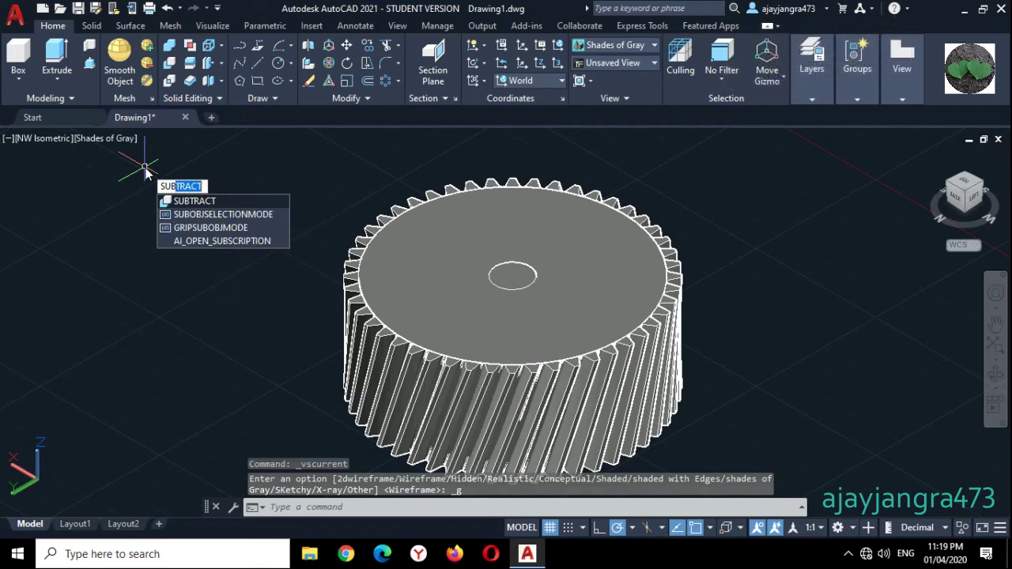
key(Return)
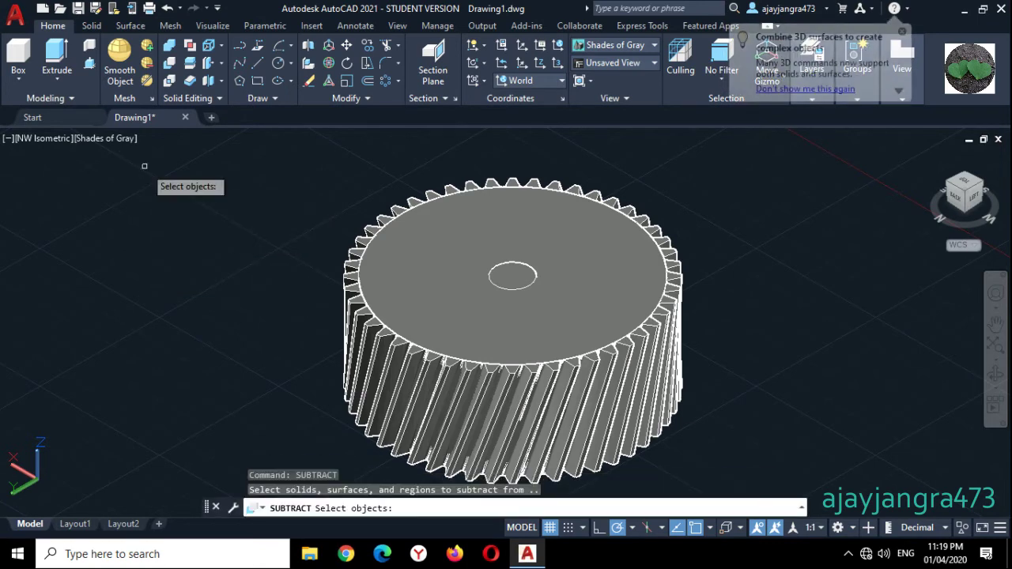
click(459, 266)
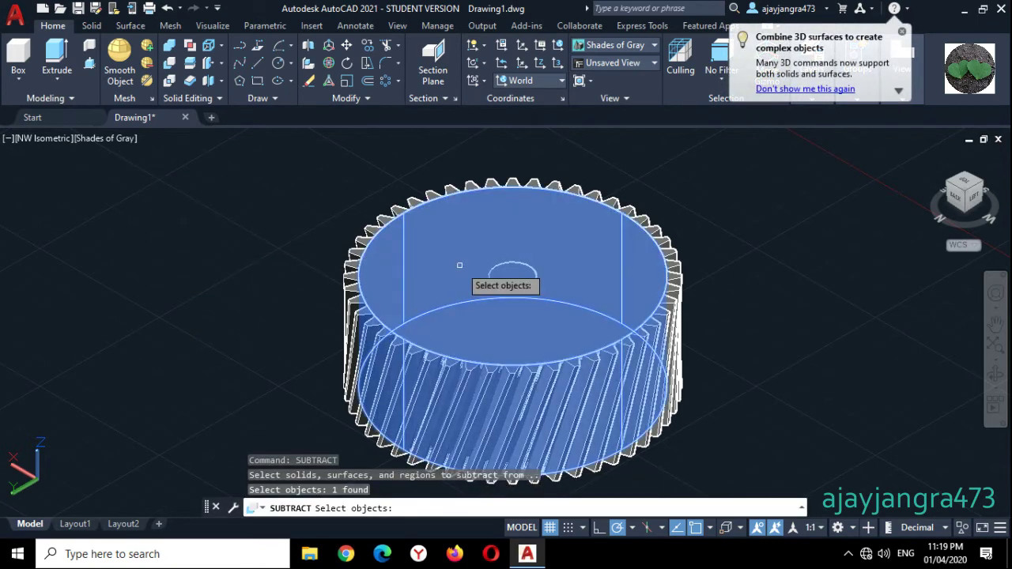
key(Return)
click(510, 275)
key(Return)
scroll(544, 207, down, 3)
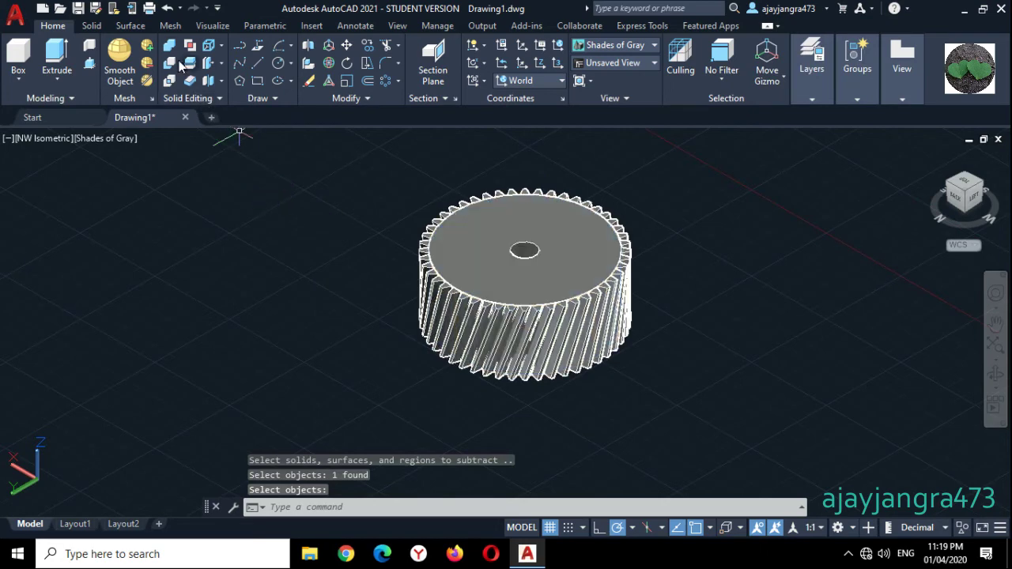
Union all the helical teeth with the bored gear body into one solid
click(170, 45)
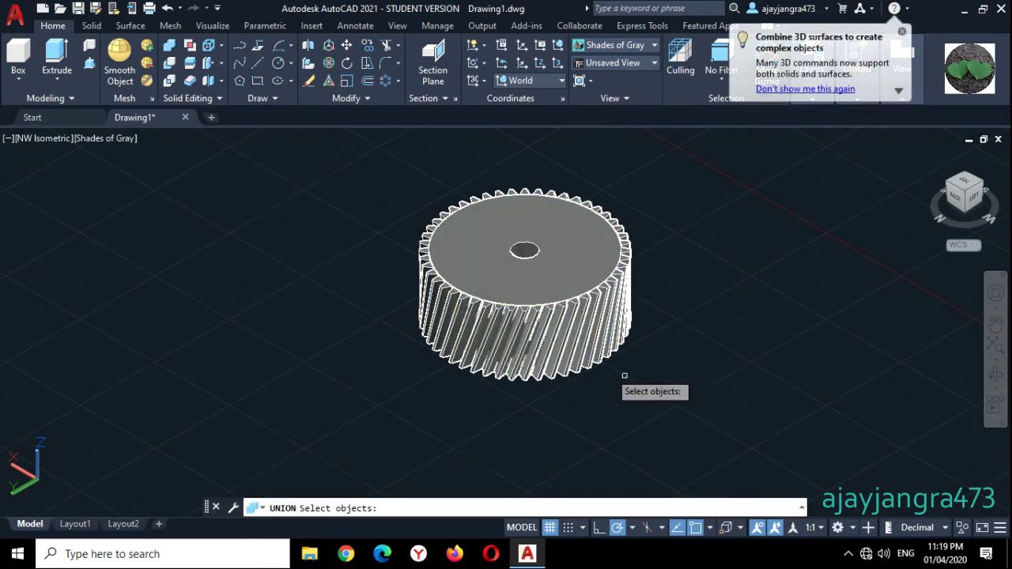
click(664, 402)
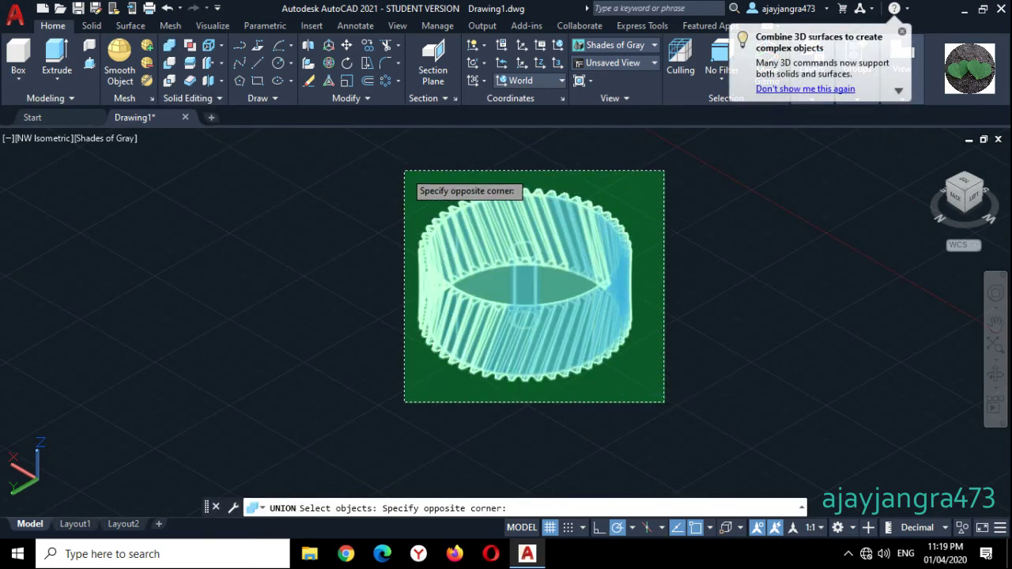
click(404, 170)
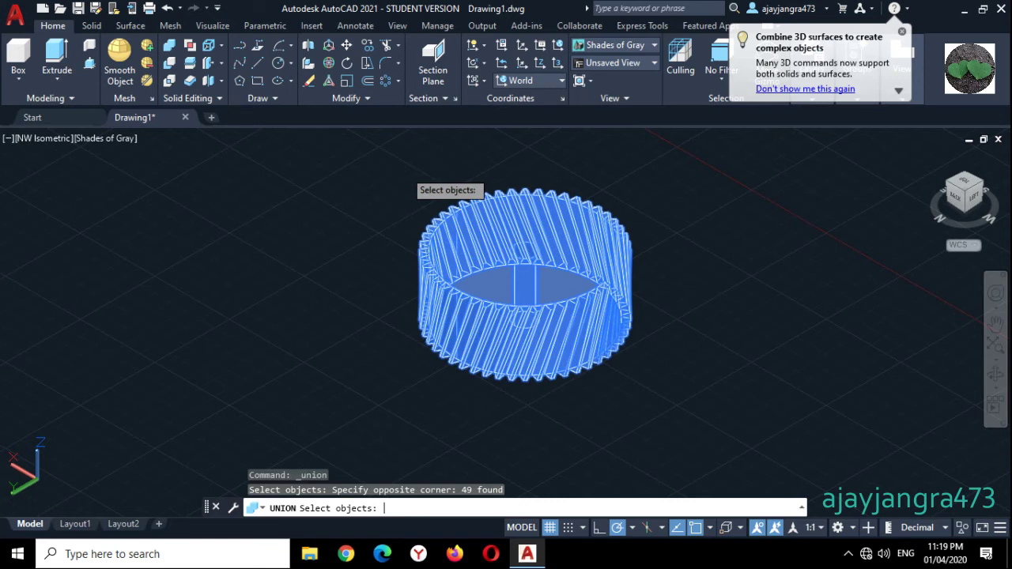
key(Return)
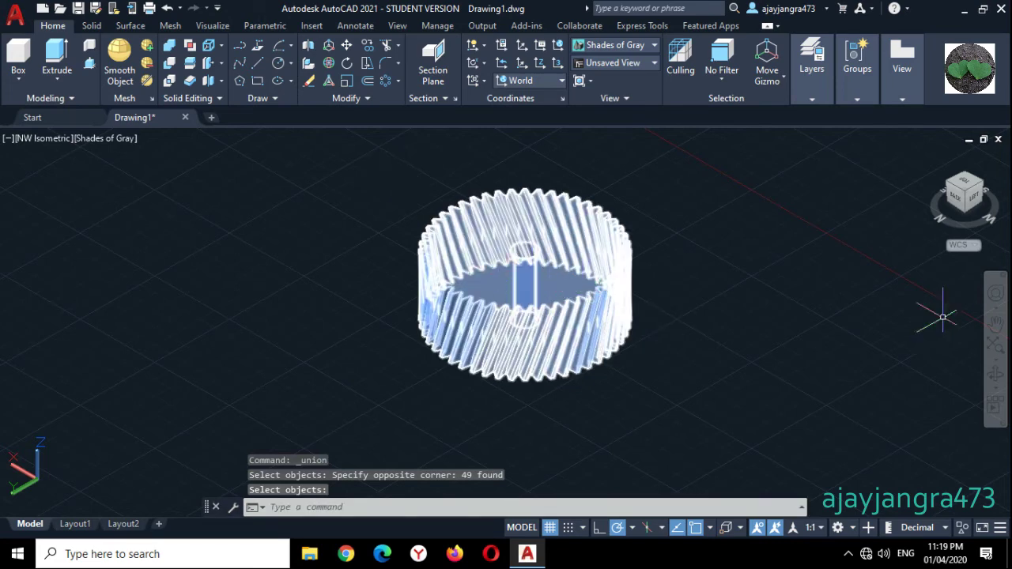
Examine the joined gear's teeth, tooth roots and bore from custom, SW Isometric and Front views
click(995, 374)
drag(857, 363, 751, 345)
drag(683, 387, 646, 381)
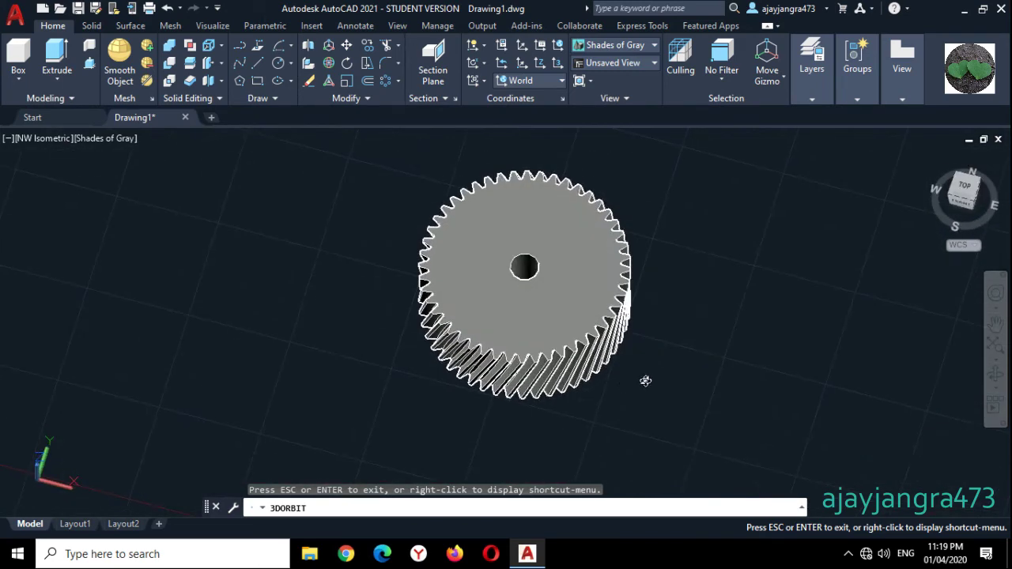
right_click(746, 244)
click(768, 256)
click(953, 207)
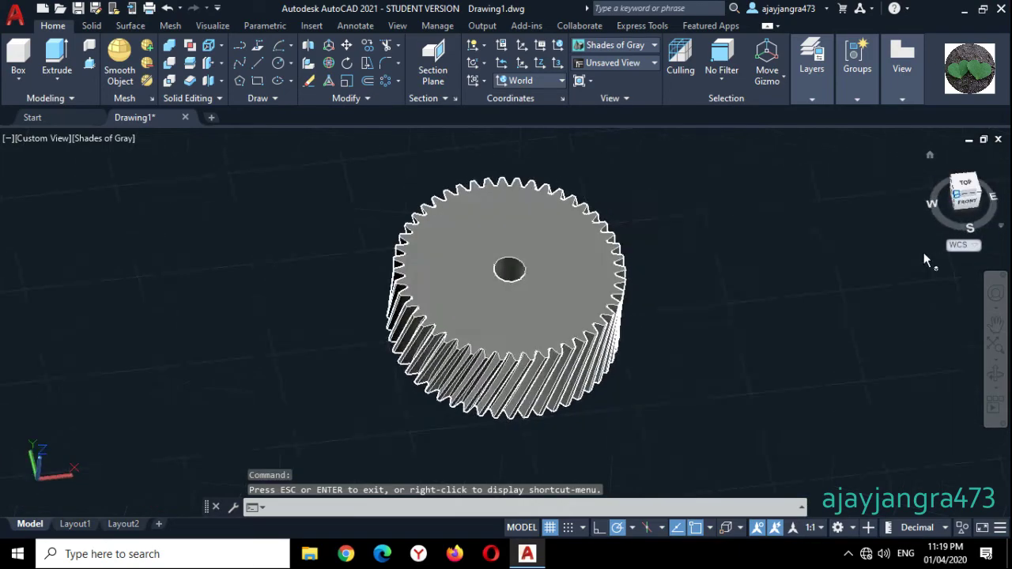
scroll(473, 389, up, 10)
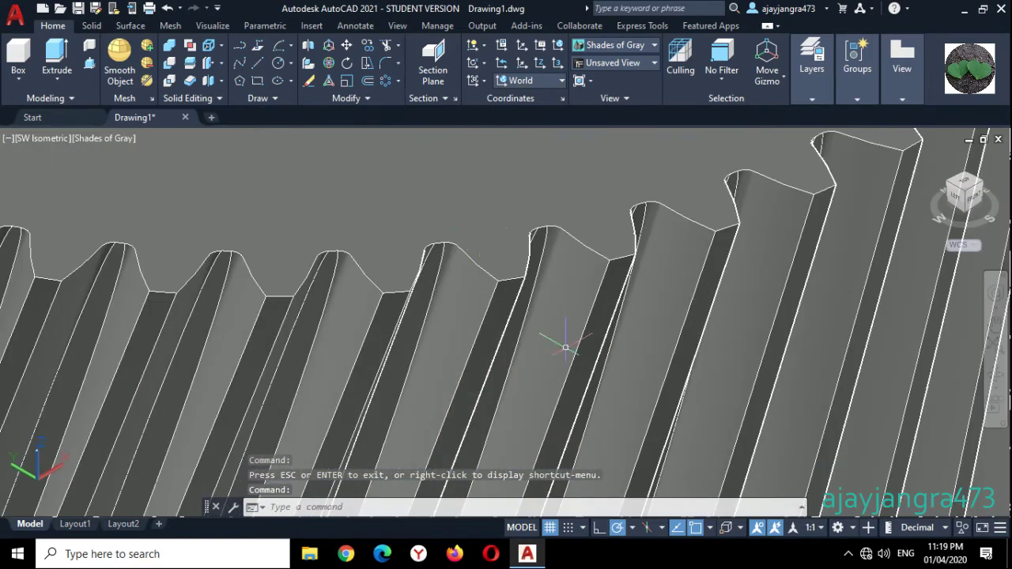
scroll(521, 280, down, 10)
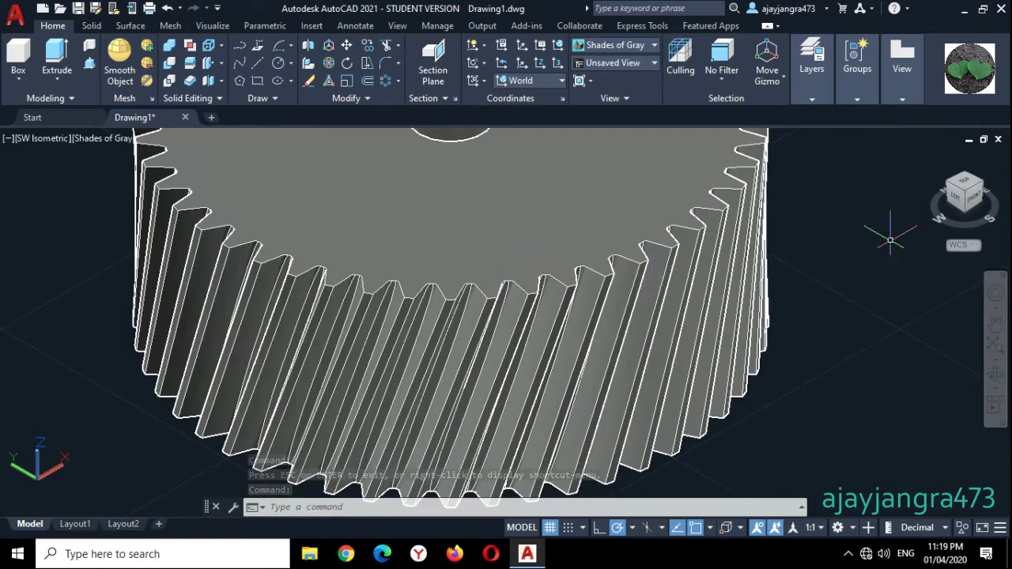
click(975, 198)
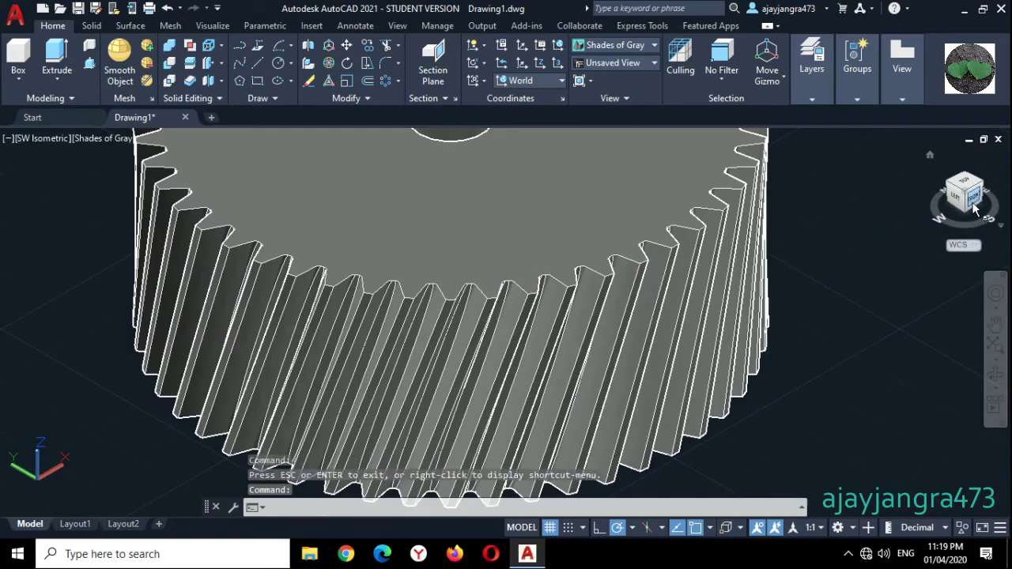
scroll(524, 327, up, 5)
scroll(524, 328, down, 7)
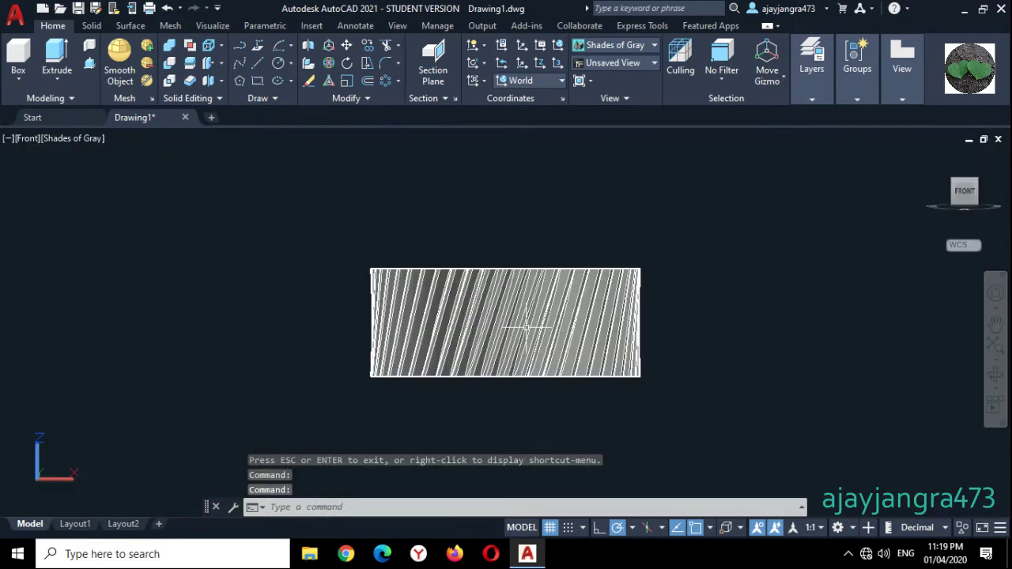
click(995, 374)
drag(785, 393, 687, 294)
key(Escape)
In Top view, copy the whole gear to an empty area well away from the original, toward positive X and Y
click(970, 184)
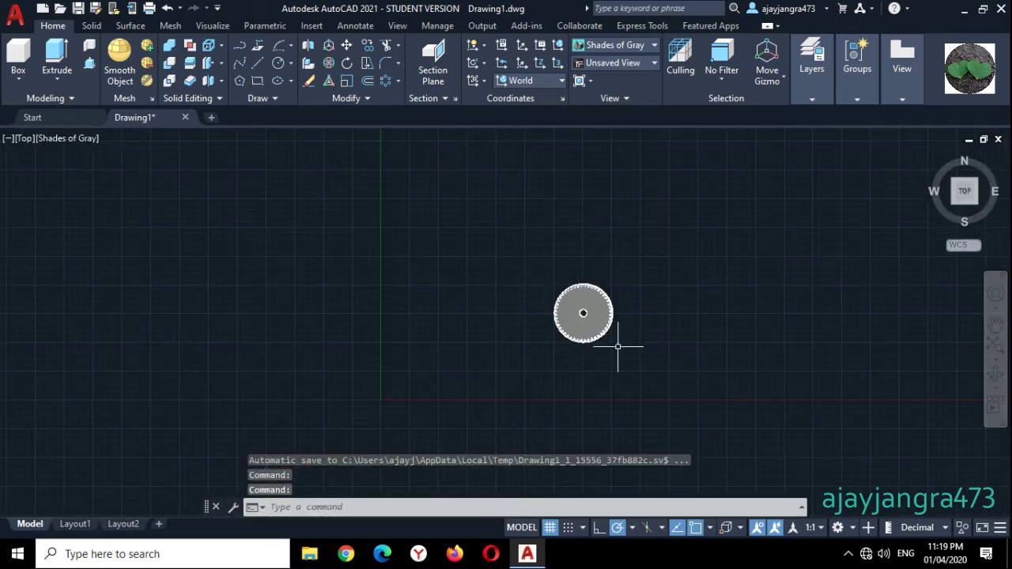
click(650, 348)
click(470, 240)
right_click(455, 278)
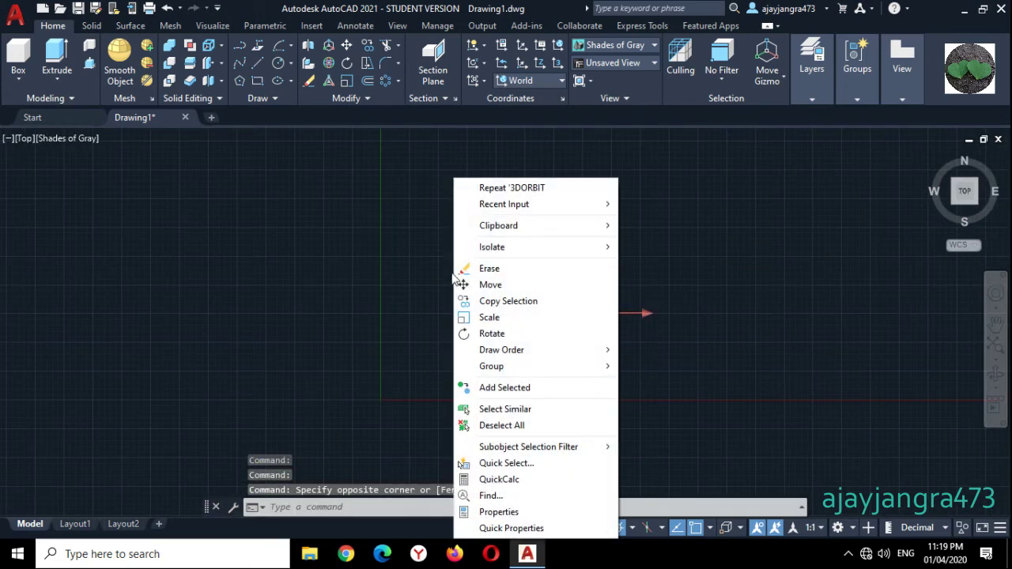
click(485, 304)
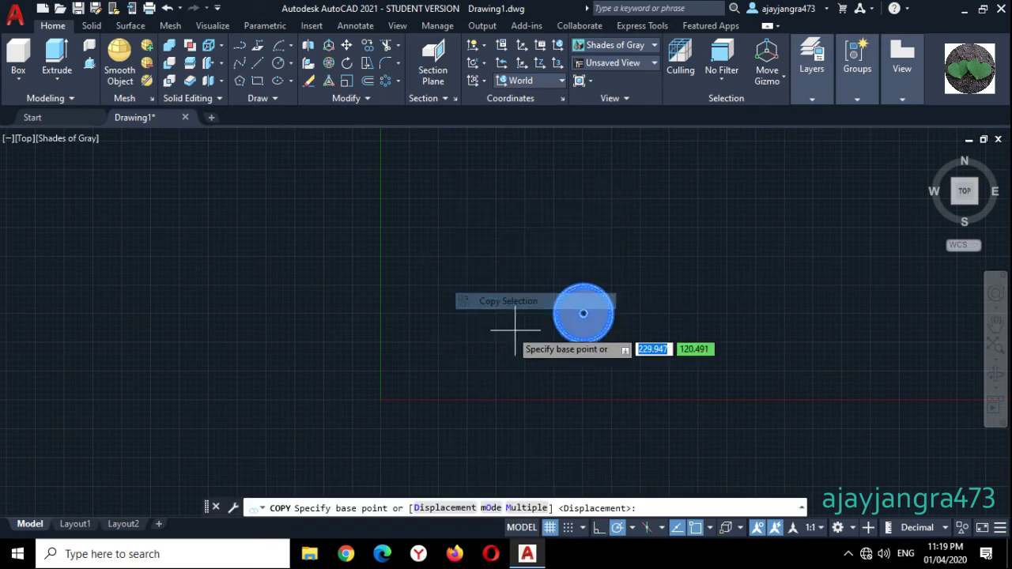
click(624, 344)
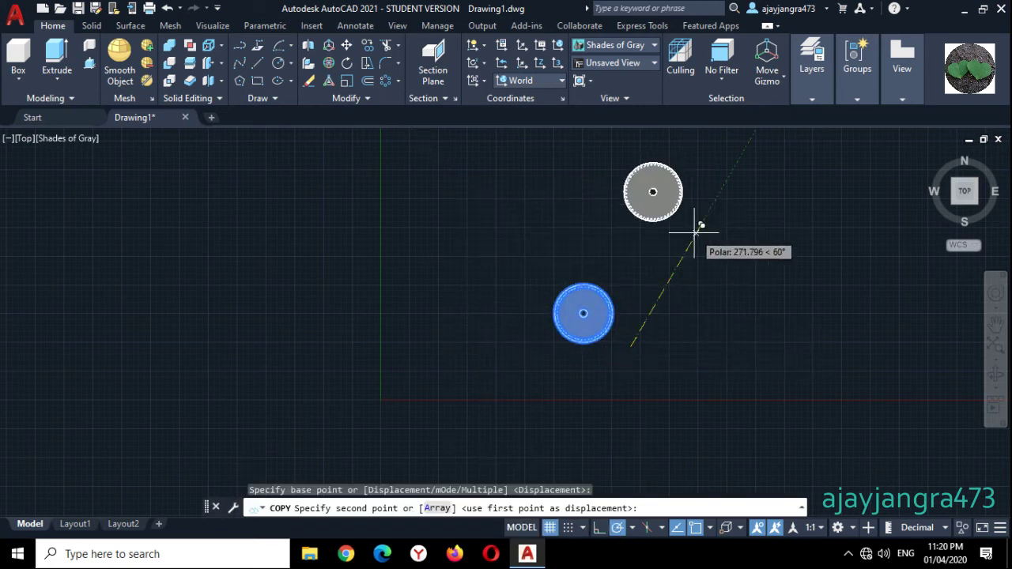
scroll(589, 324, down, 5)
click(799, 253)
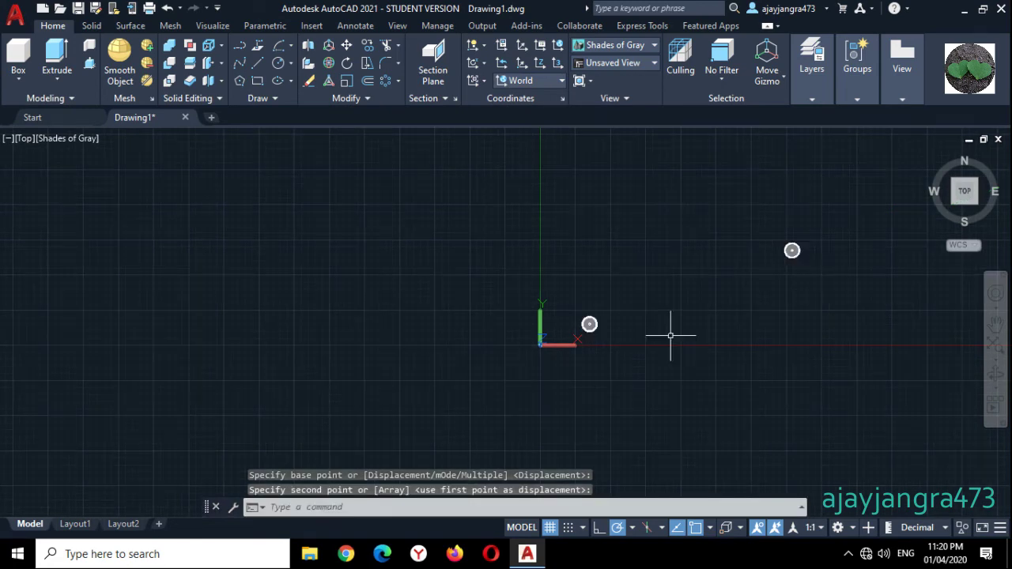
Draw a circle of radius 15 mm centred on the bore on the original gear's top face
scroll(603, 320, up, 8)
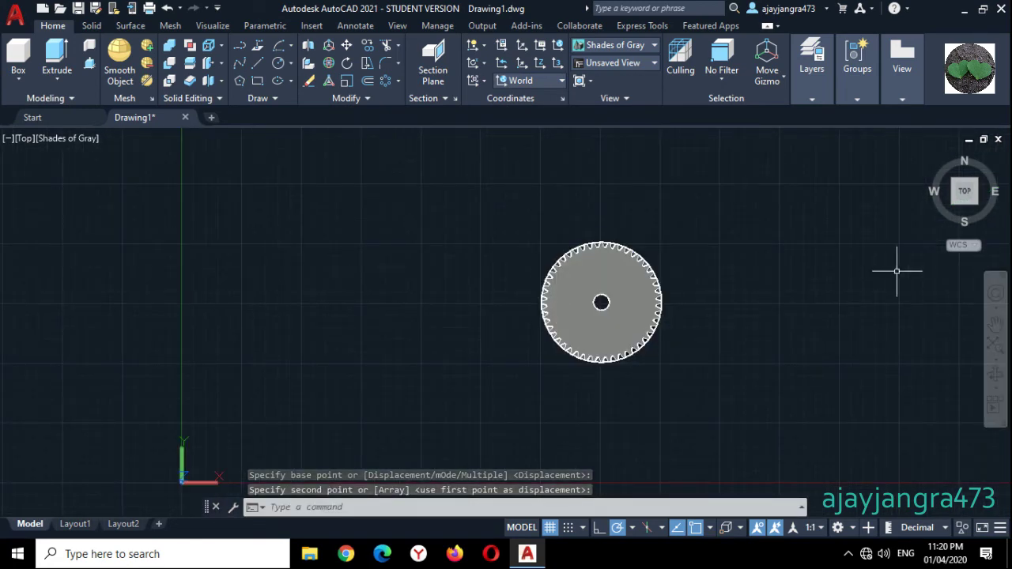
click(994, 376)
drag(817, 429, 840, 427)
scroll(642, 334, up, 1)
scroll(617, 412, down, 2)
scroll(639, 217, up, 2)
scroll(557, 297, up, 4)
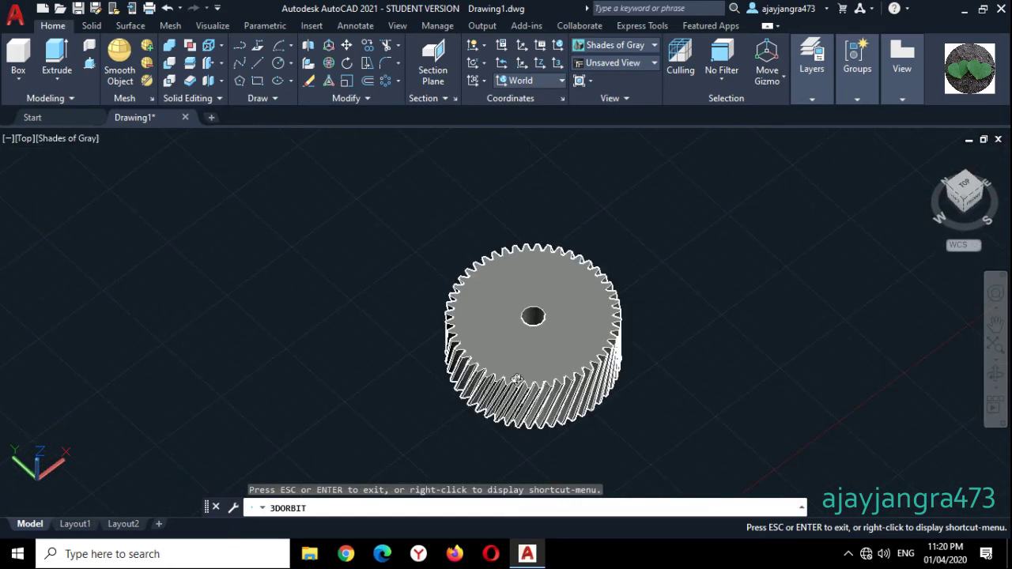
key(Escape)
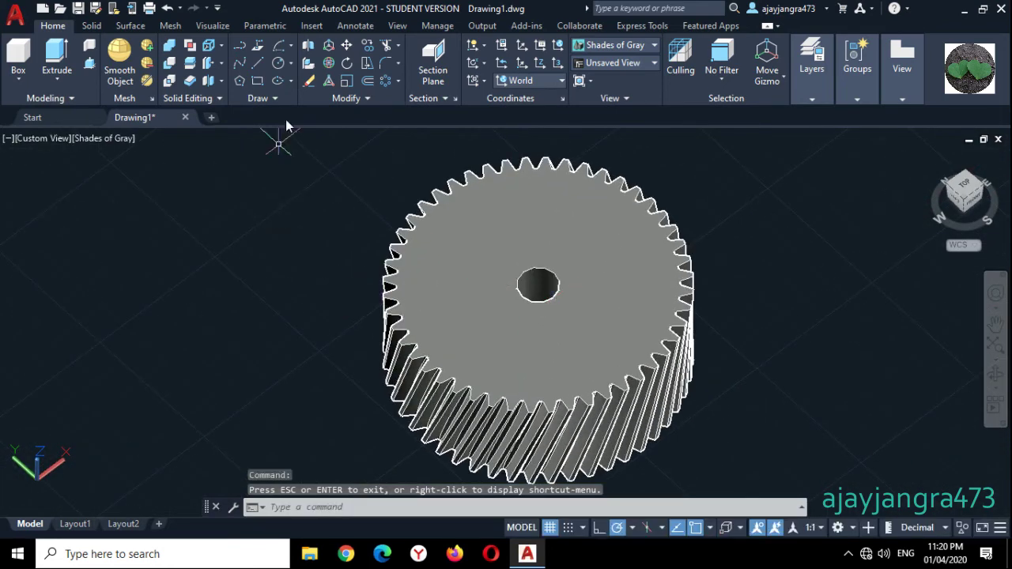
click(278, 63)
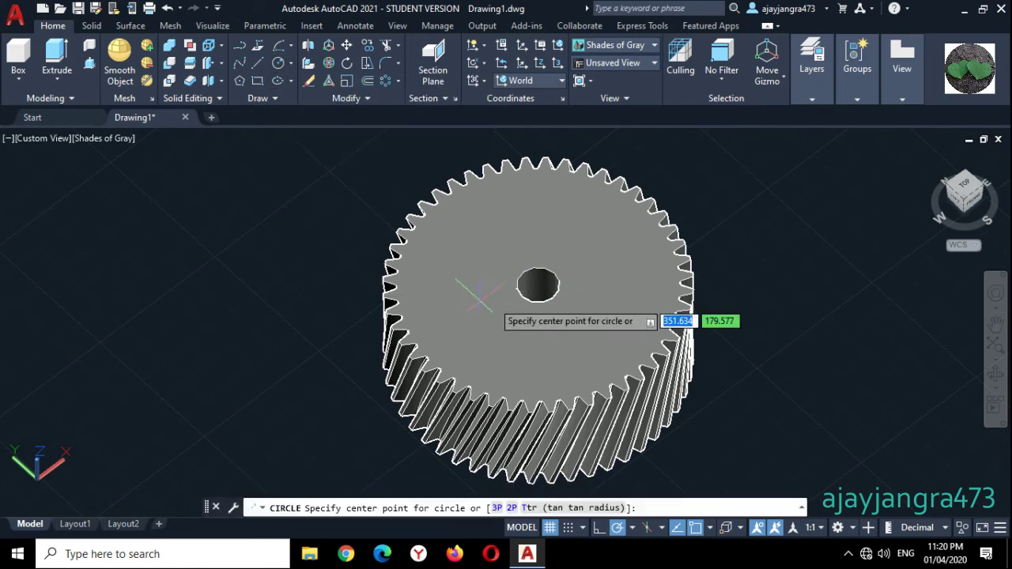
click(538, 284)
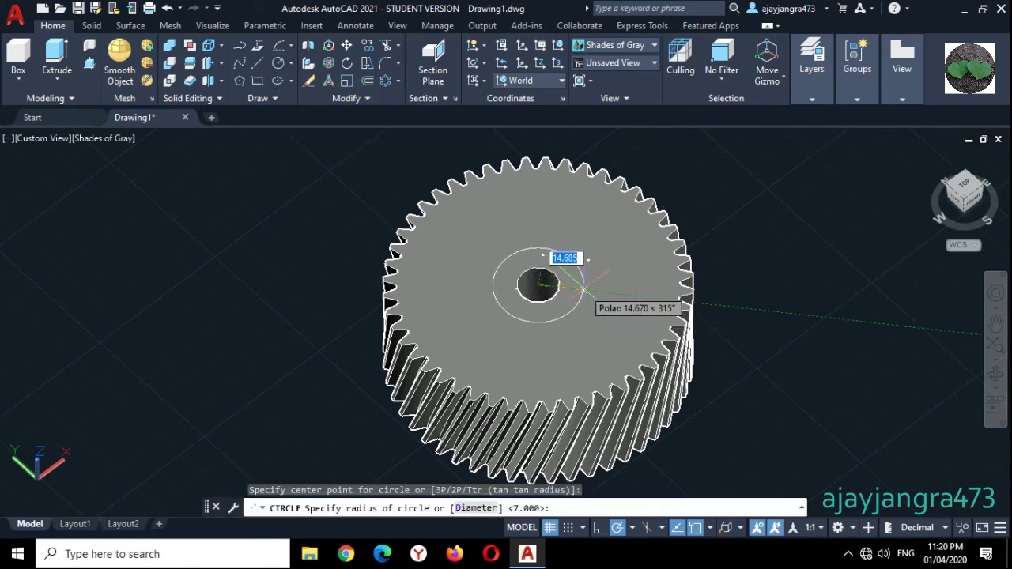
text(15)
key(Return)
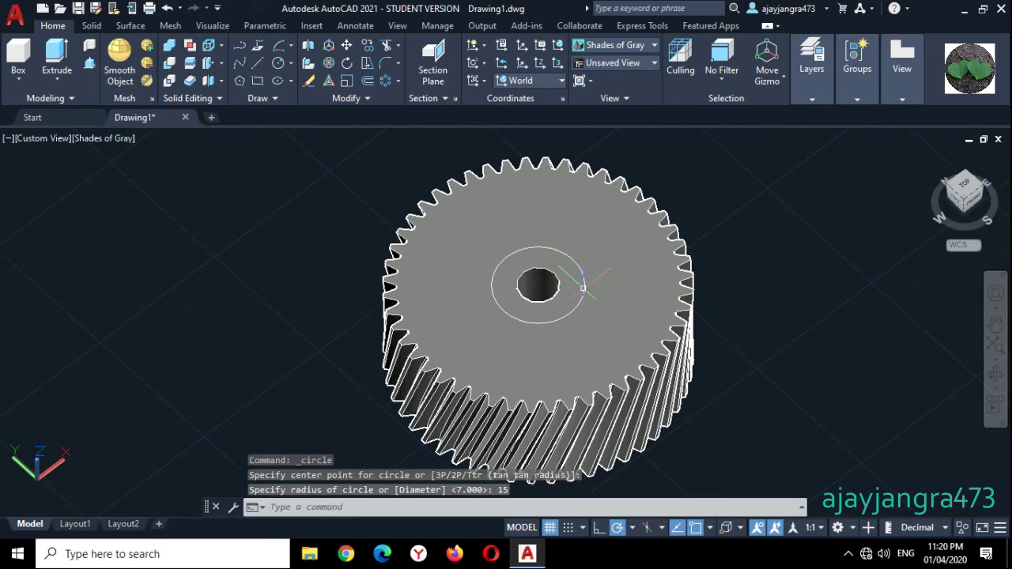
Draw a second circle of radius 35 mm on the gear's top face, concentric with the bore
key(Return)
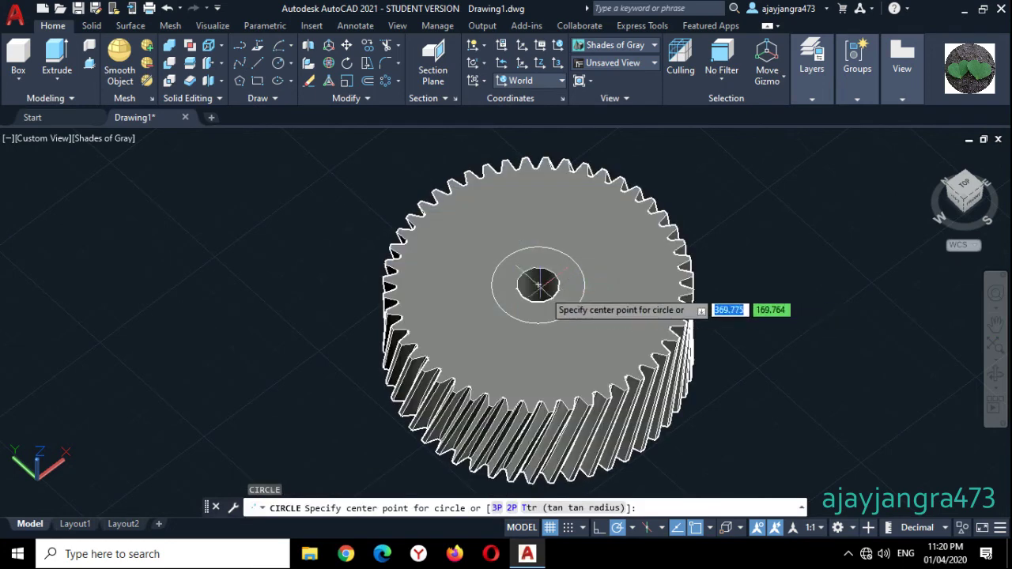
click(537, 284)
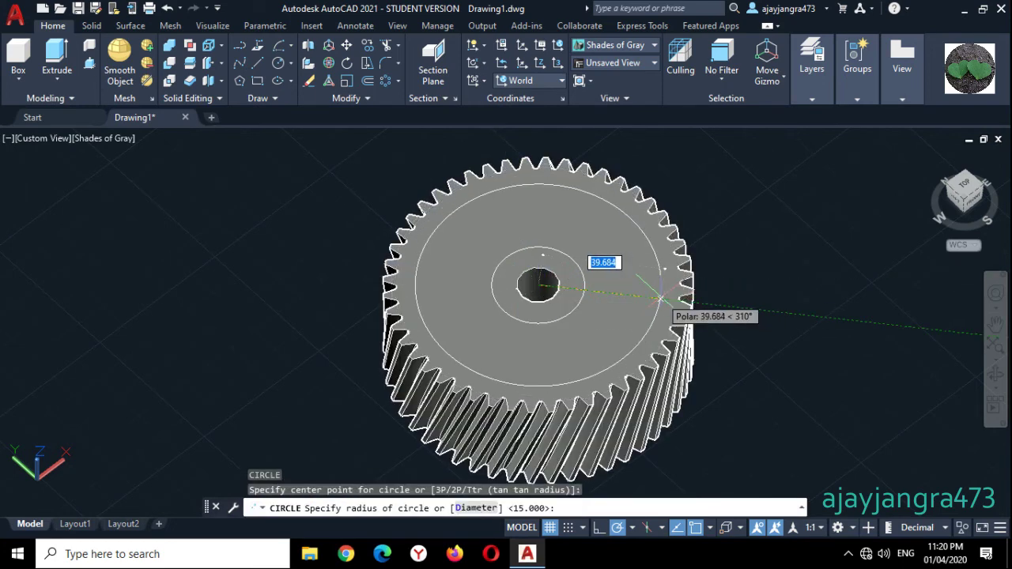
text(34)
key(Return)
key(Return)
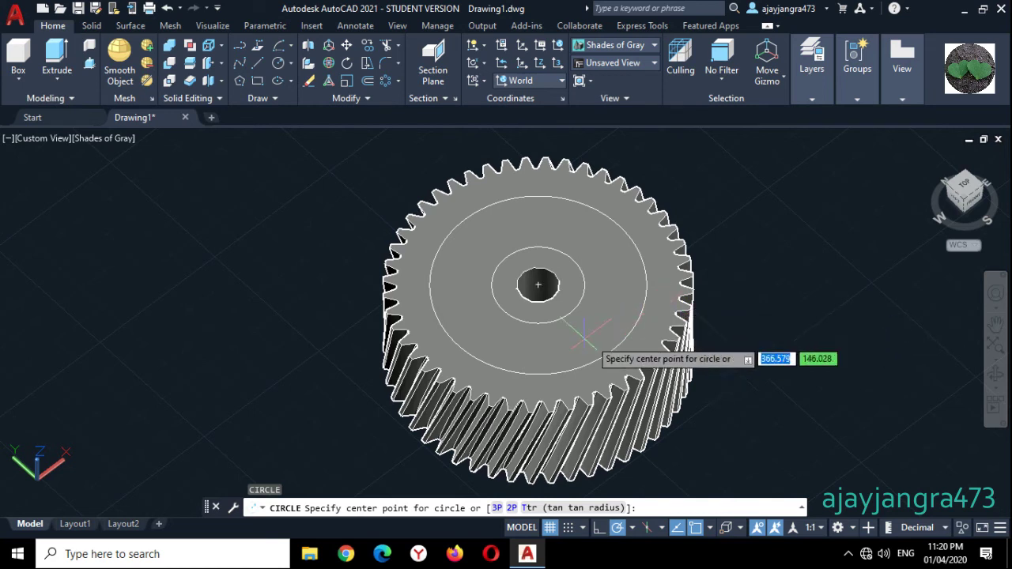
click(120, 136)
click(120, 136)
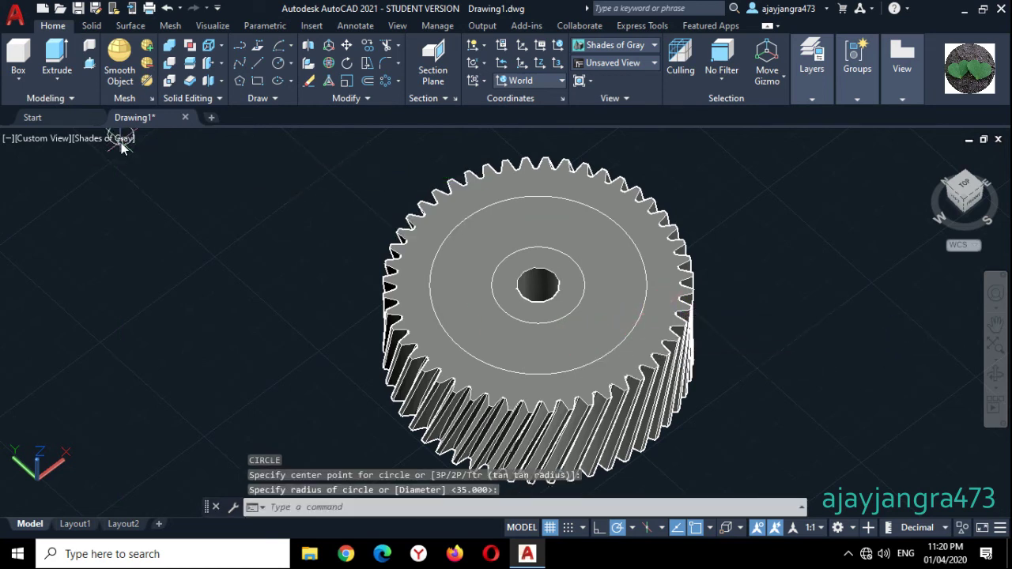
key(ctrl+z)
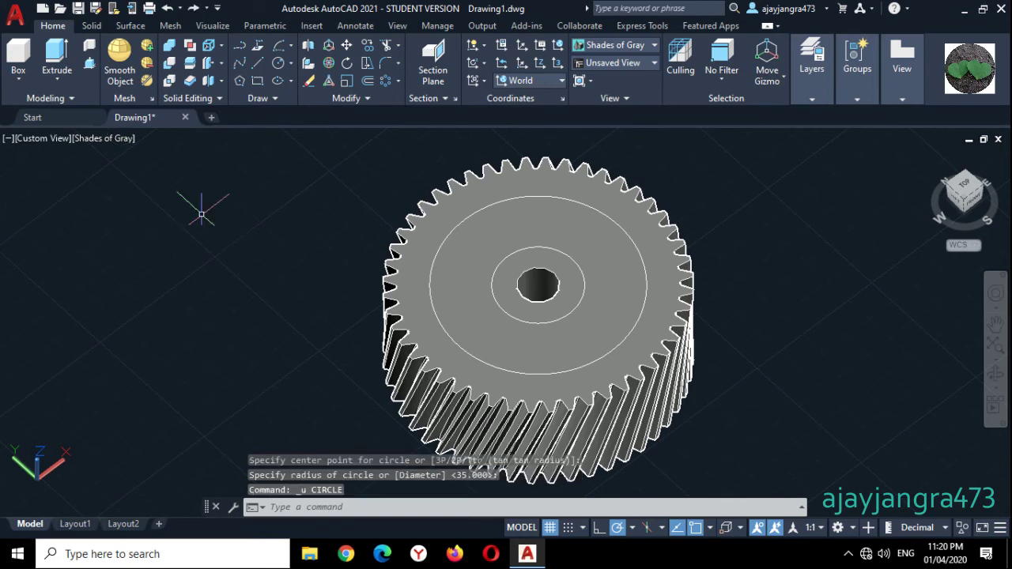
Display the gear in Wireframe style and copy both concentric circles from the top bore centre to the bottom bore centre
click(126, 139)
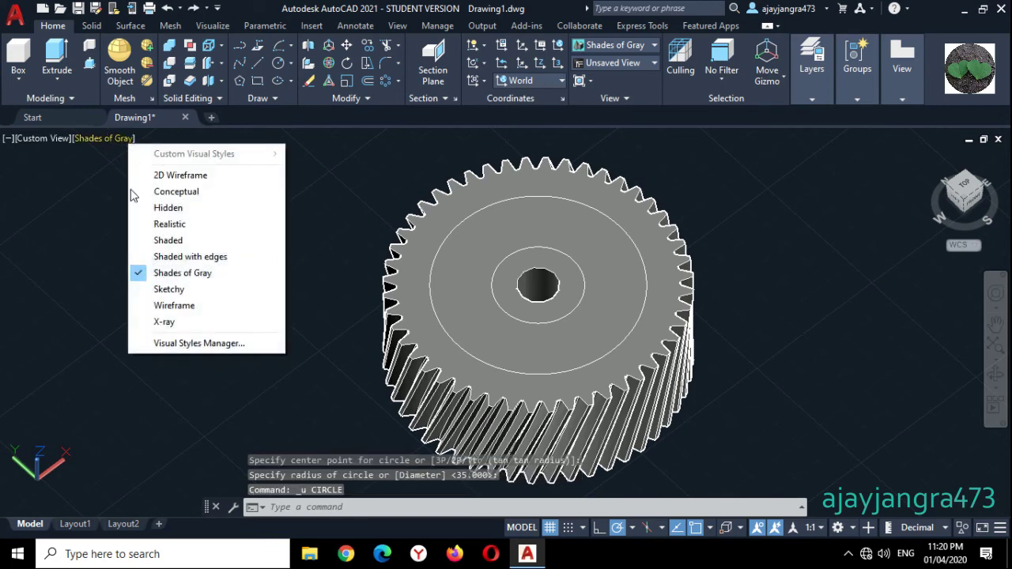
click(170, 305)
click(468, 349)
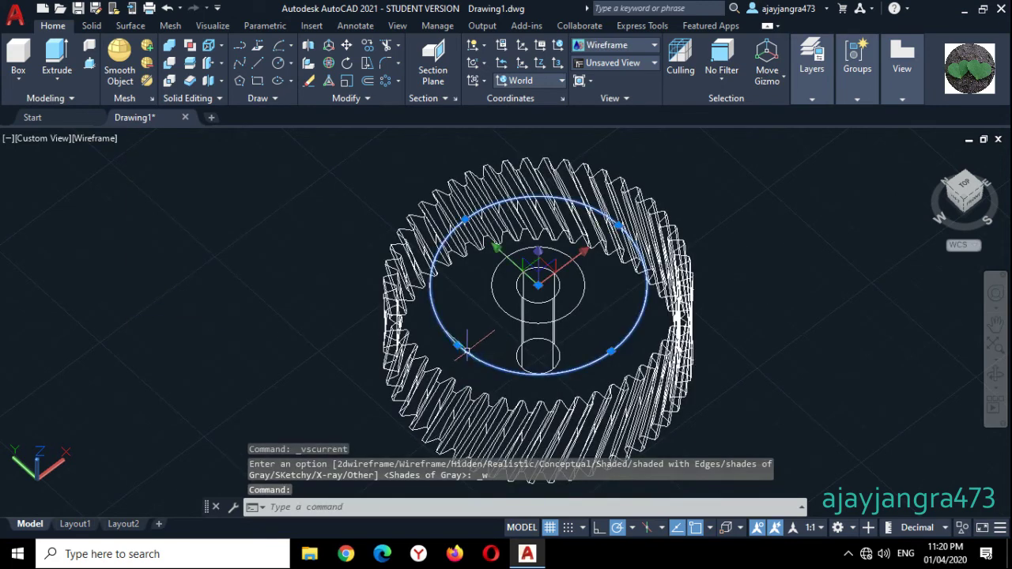
click(504, 310)
right_click(833, 227)
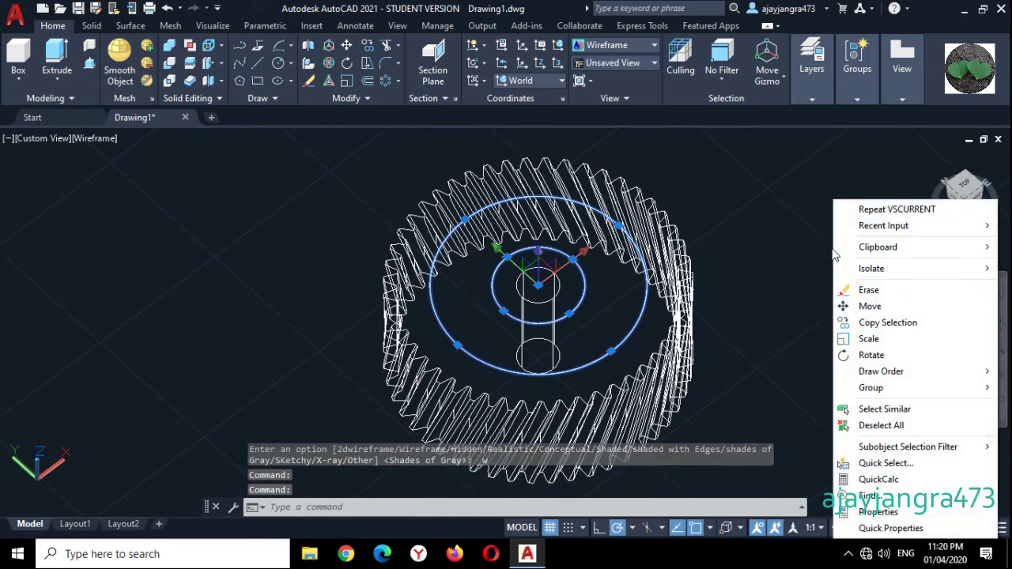
click(859, 322)
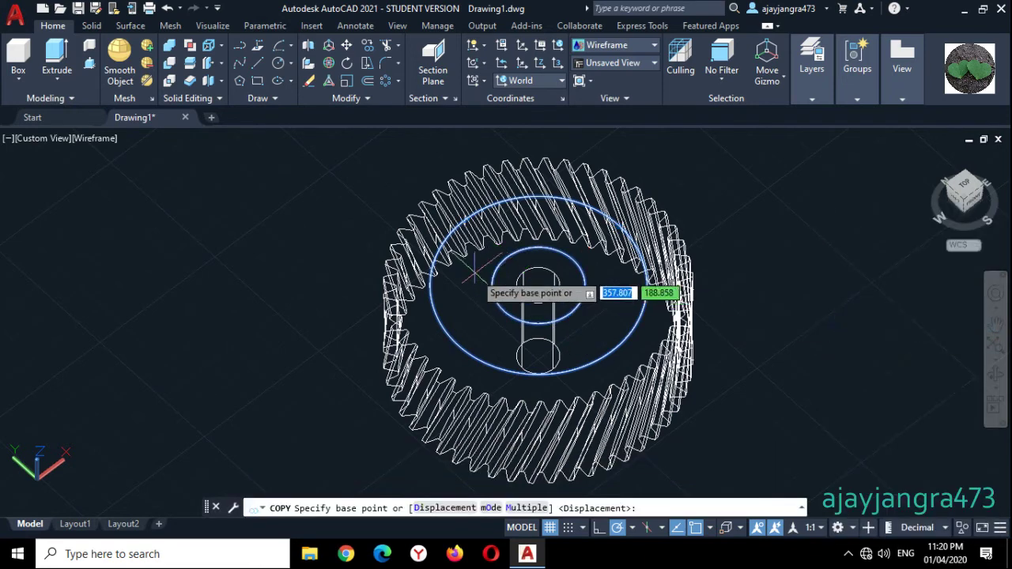
click(538, 285)
click(538, 355)
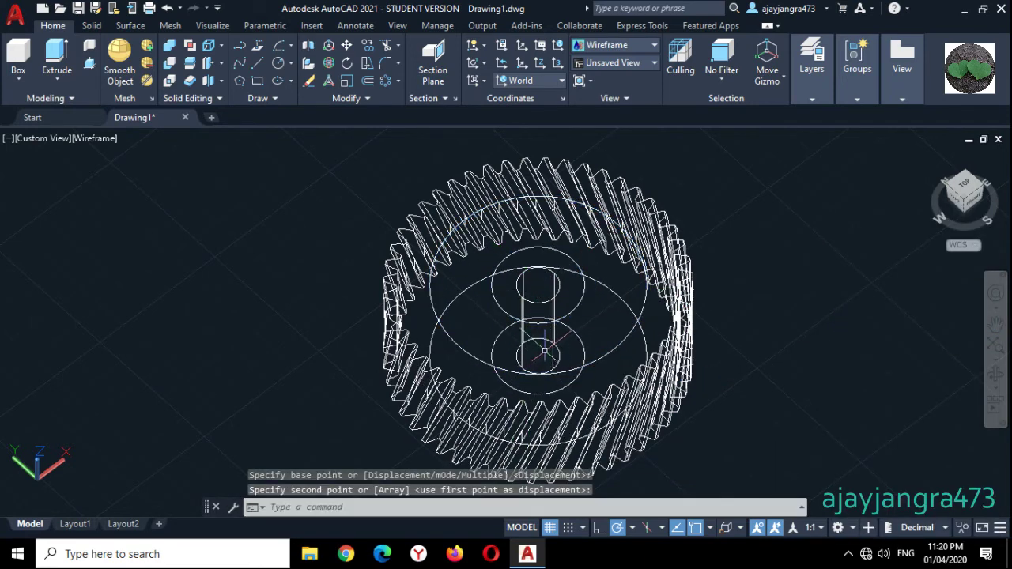
Restore the Shades of Gray visual style and orbit to a lower angle showing the gear's top face and teeth
click(122, 145)
click(159, 271)
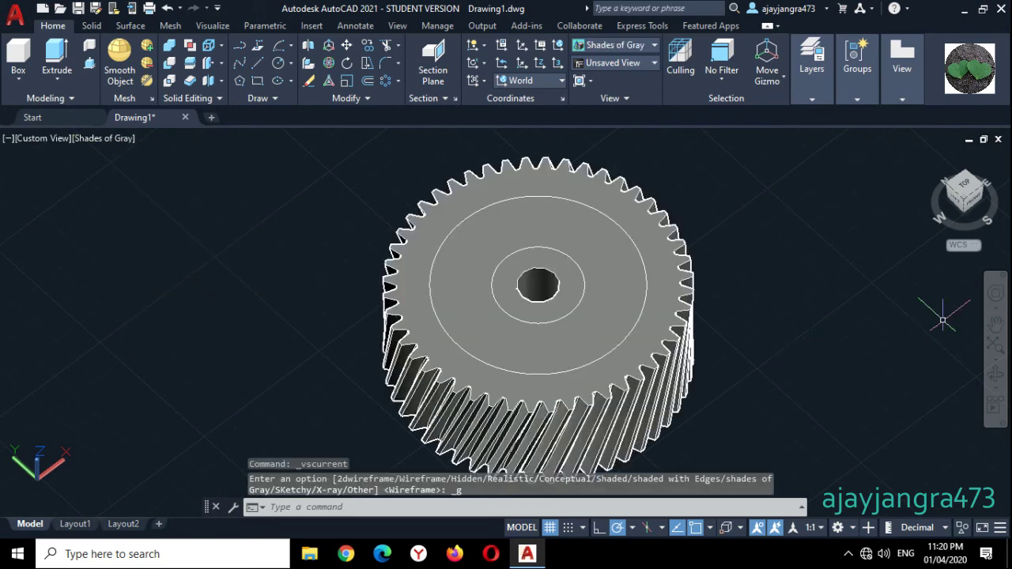
click(995, 373)
drag(890, 313, 858, 332)
key(Escape)
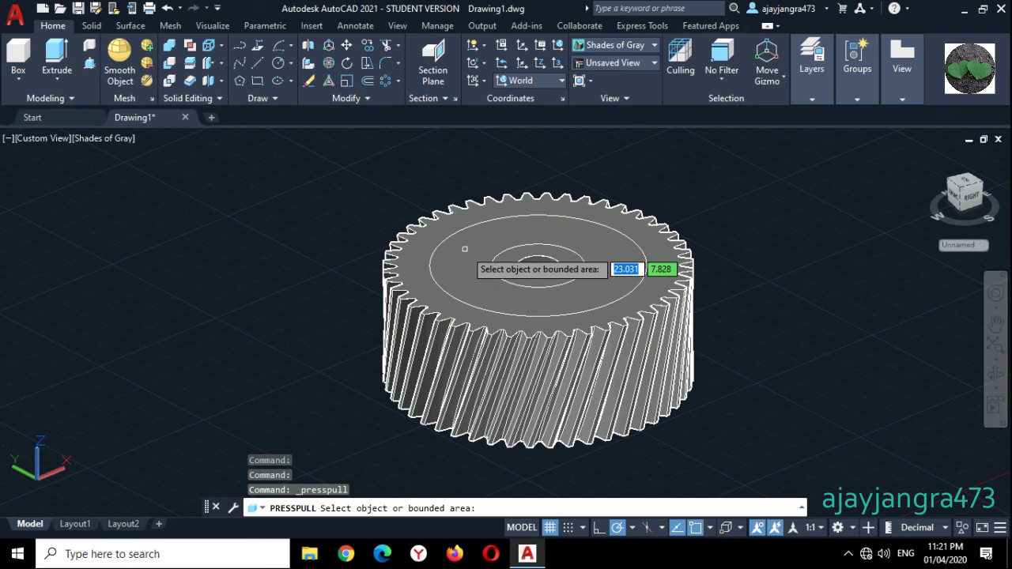
key(Escape)
key(Escape)
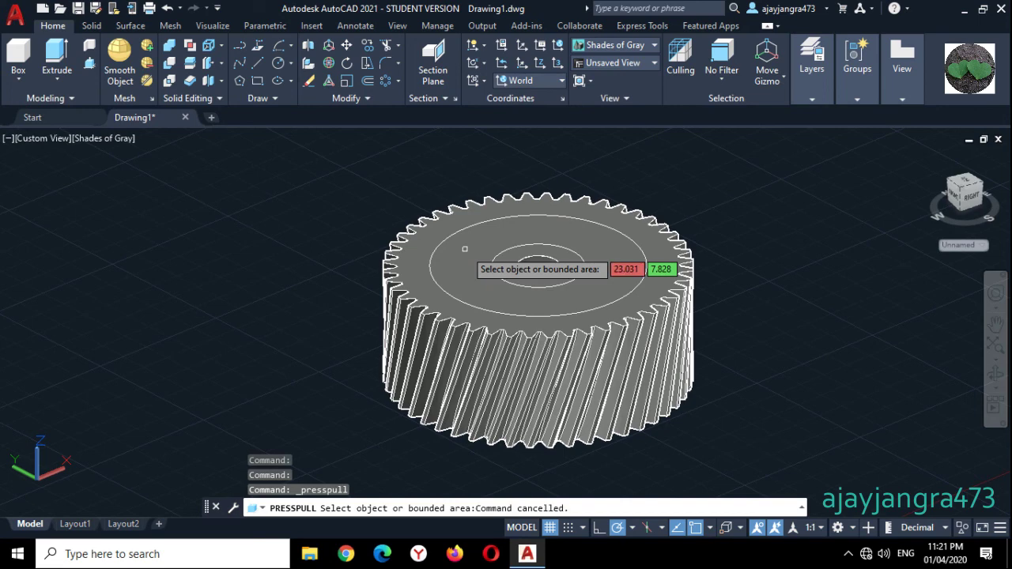
click(512, 291)
key(Escape)
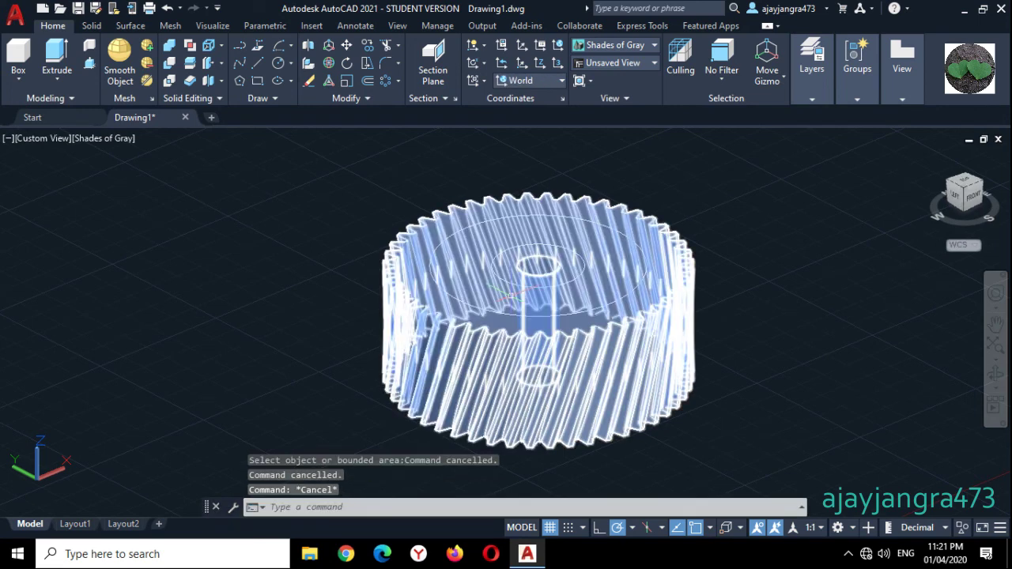
Start the Presspull command for the circular areas on the gear's top face
key(Return)
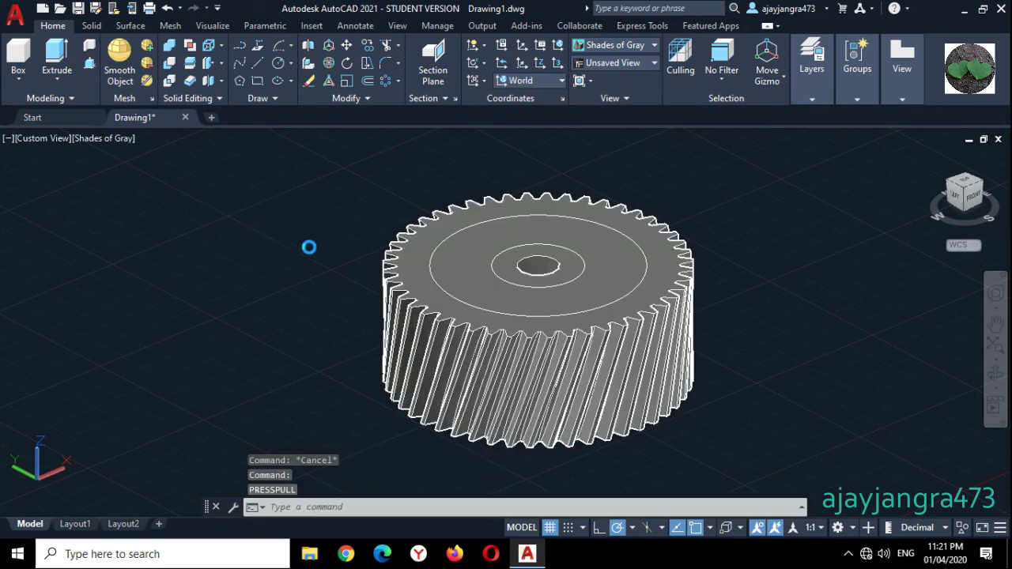